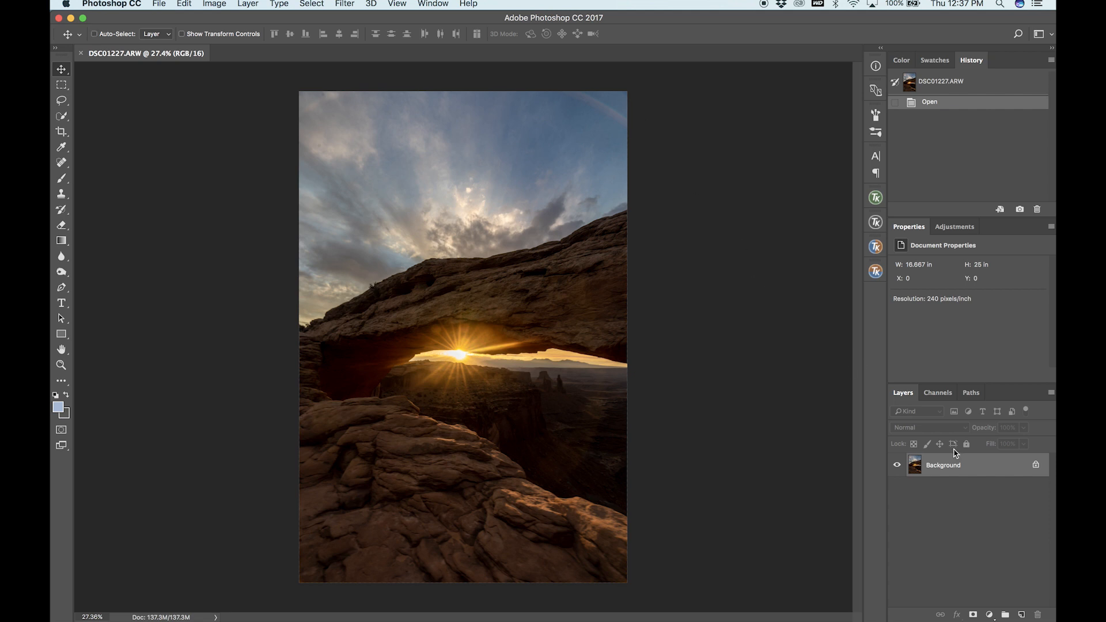
- Duplicate the Background layer and activate the Dodge tool
{"action": "key", "text": "super+j"}
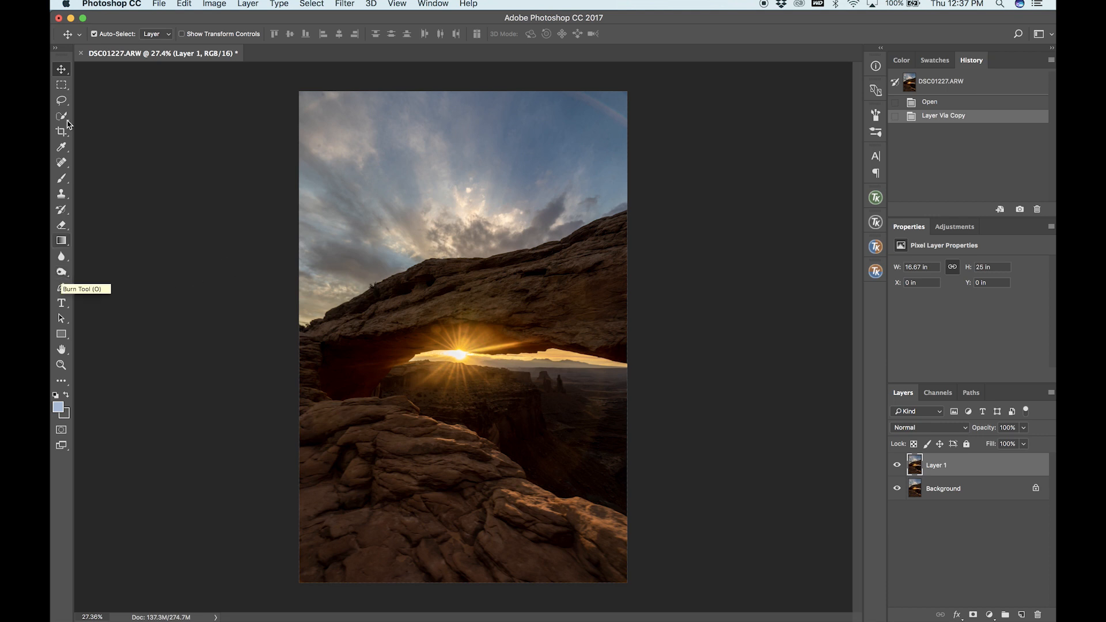
{"action": "left_click", "coordinate": [62, 274]}
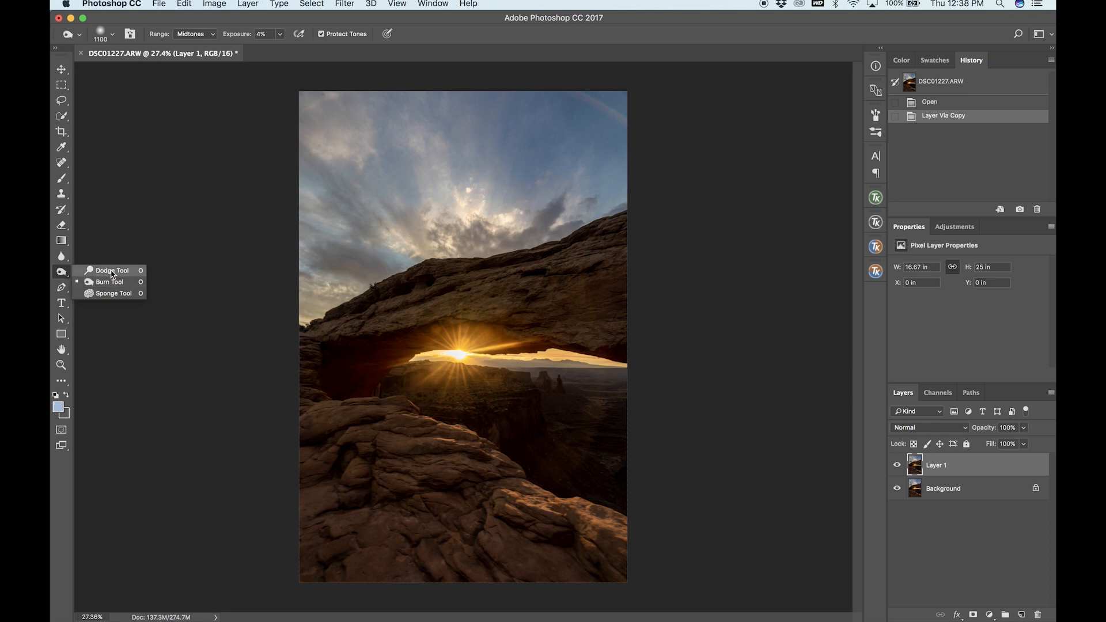
{"action": "left_click", "coordinate": [112, 272]}
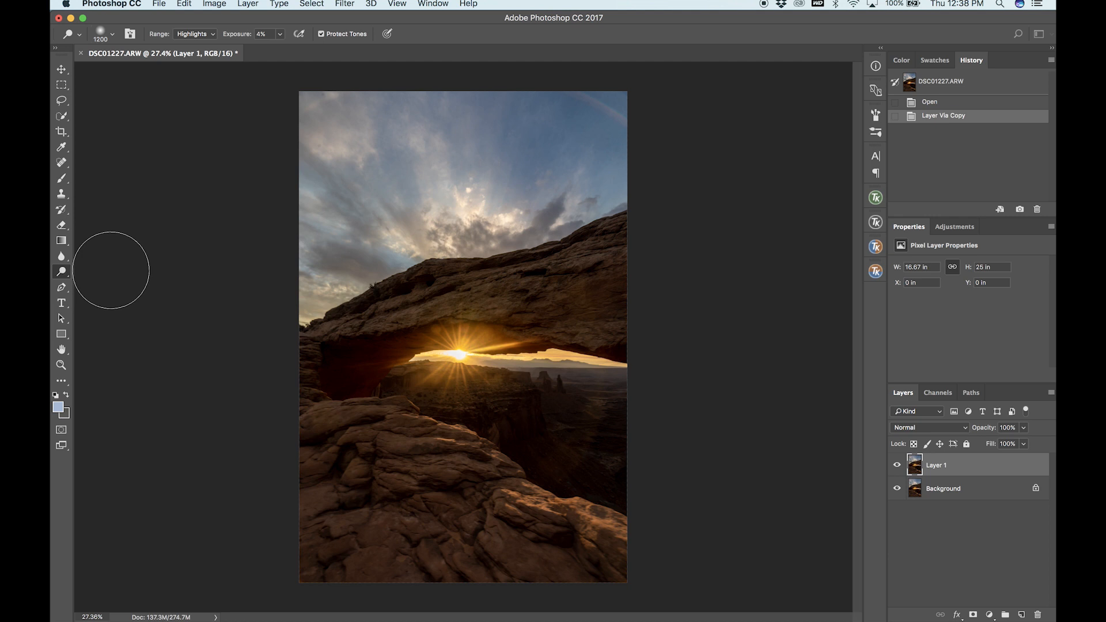
- Set the Dodge tool's range to Midtones
{"action": "right_click", "coordinate": [62, 270]}
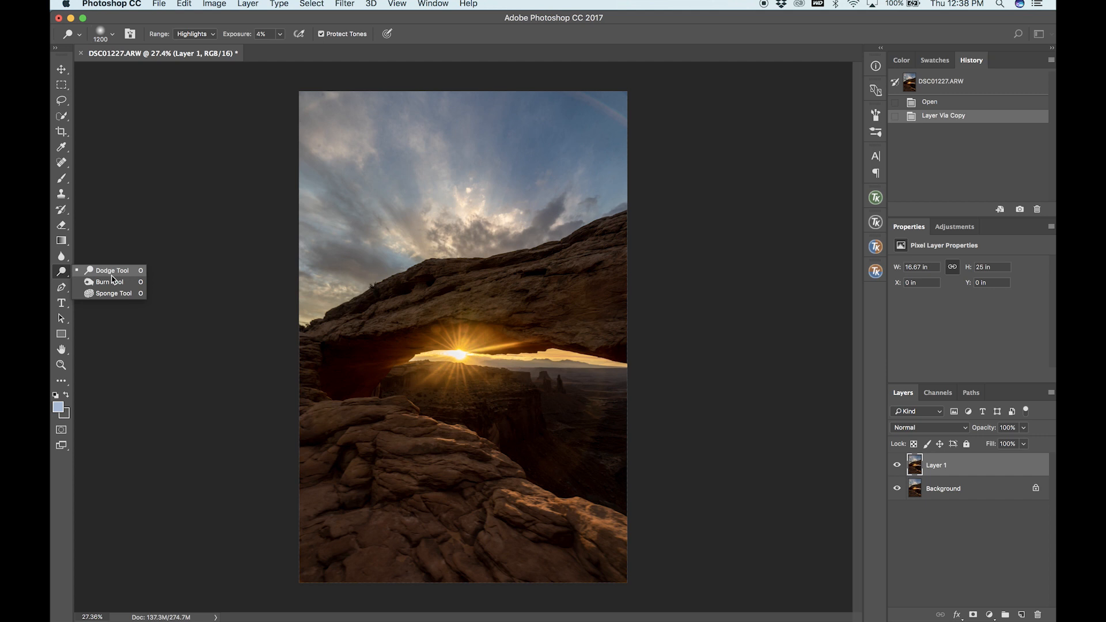
{"action": "left_click", "coordinate": [198, 165]}
{"action": "left_click", "coordinate": [211, 37]}
{"action": "left_click", "coordinate": [192, 24]}
{"action": "right_click", "coordinate": [61, 272]}
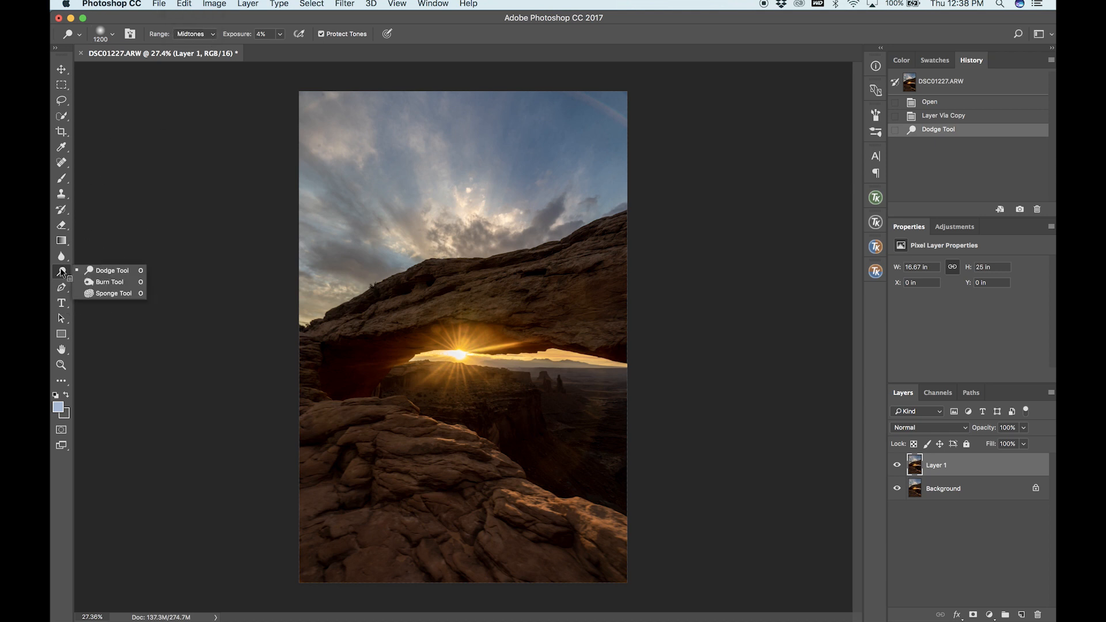
{"action": "left_click", "coordinate": [95, 236]}
{"action": "left_click", "coordinate": [202, 33]}
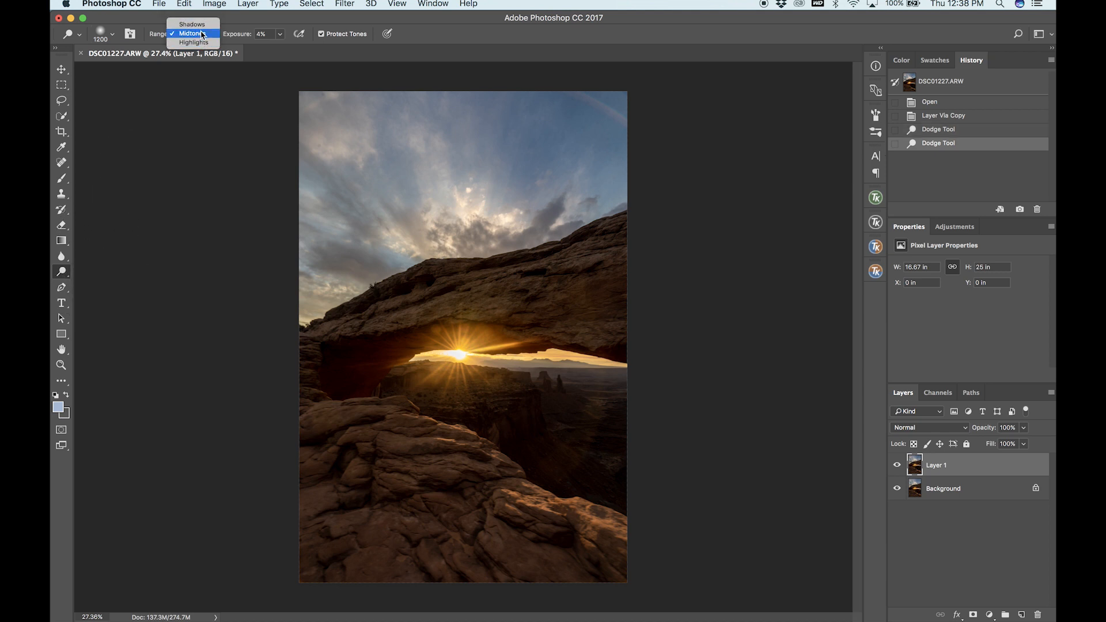
{"action": "left_click", "coordinate": [214, 34]}
- Set the Dodge tool's exposure to 20% and shrink its brush to 500 pixels
{"action": "type", "text": "20"}
{"action": "key", "text": "Return"}
{"action": "key", "text": "bracketleft"}
{"action": "key", "text": "bracketleft"}
{"action": "key", "text": "bracketleft"}
{"action": "key", "text": "bracketleft"}
{"action": "key", "text": "bracketleft"}
{"action": "key", "text": "bracketleft"}
{"action": "key", "text": "bracketleft"}
- Raise the Dodge exposure to 50% and brighten the foreground rocks and the stone arch on the duplicated layer
{"action": "left_click", "coordinate": [263, 34]}
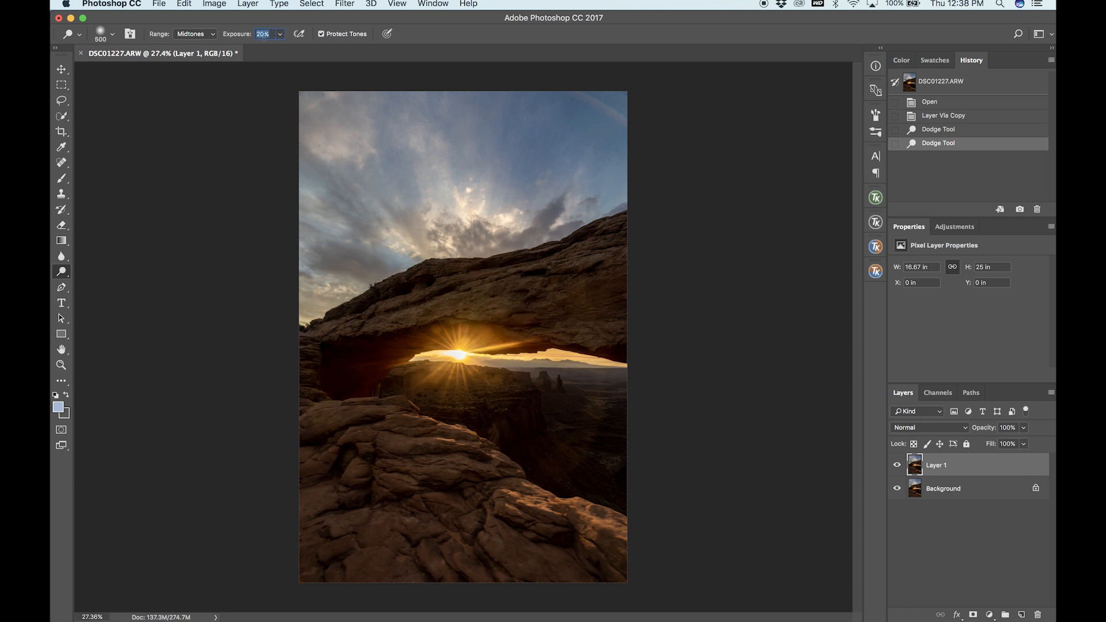
{"action": "type", "text": "50"}
{"action": "key", "text": "Return"}
{"action": "mouse_move", "coordinate": [603, 527]}
{"action": "left_mouse_down"}
{"action": "mouse_move", "coordinate": [490, 488]}
{"action": "mouse_move", "coordinate": [475, 478]}
{"action": "mouse_move", "coordinate": [503, 459]}
{"action": "mouse_move", "coordinate": [440, 419]}
{"action": "mouse_move", "coordinate": [407, 419]}
{"action": "mouse_move", "coordinate": [450, 434]}
{"action": "mouse_move", "coordinate": [381, 432]}
{"action": "mouse_move", "coordinate": [542, 490]}
{"action": "mouse_move", "coordinate": [458, 436]}
{"action": "mouse_move", "coordinate": [280, 397]}
{"action": "mouse_move", "coordinate": [424, 304]}
{"action": "mouse_move", "coordinate": [369, 311]}
{"action": "mouse_move", "coordinate": [426, 308]}
{"action": "mouse_move", "coordinate": [414, 311]}
{"action": "mouse_move", "coordinate": [457, 287]}
{"action": "mouse_move", "coordinate": [600, 247]}
{"action": "left_mouse_up"}
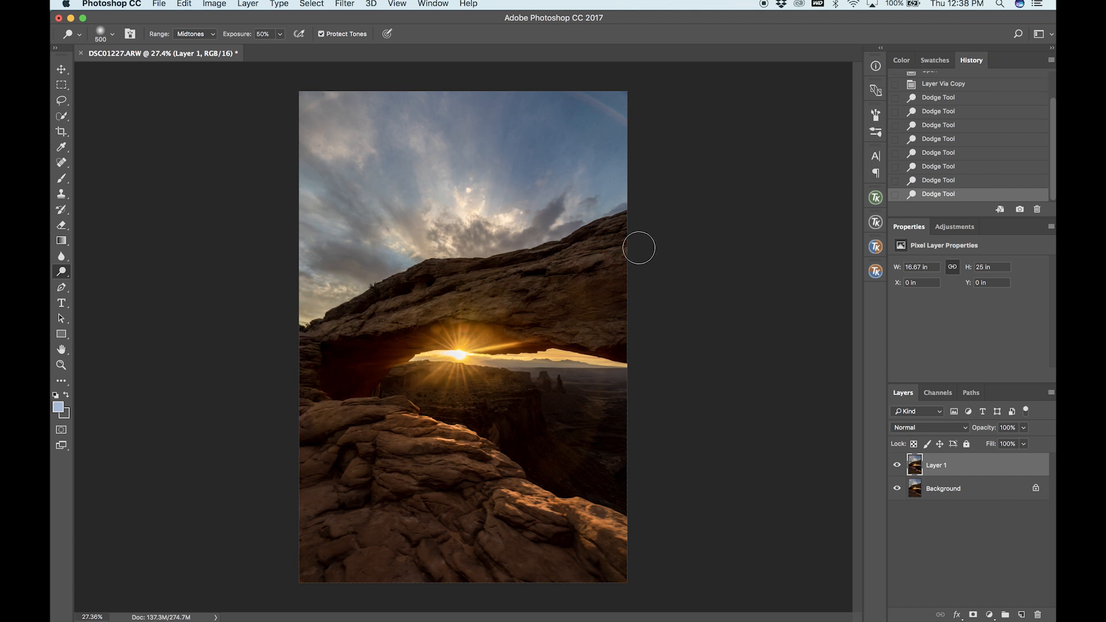
{"action": "mouse_move", "coordinate": [616, 333]}
{"action": "left_mouse_down"}
{"action": "mouse_move", "coordinate": [547, 294]}
{"action": "mouse_move", "coordinate": [654, 230]}
{"action": "left_mouse_up"}
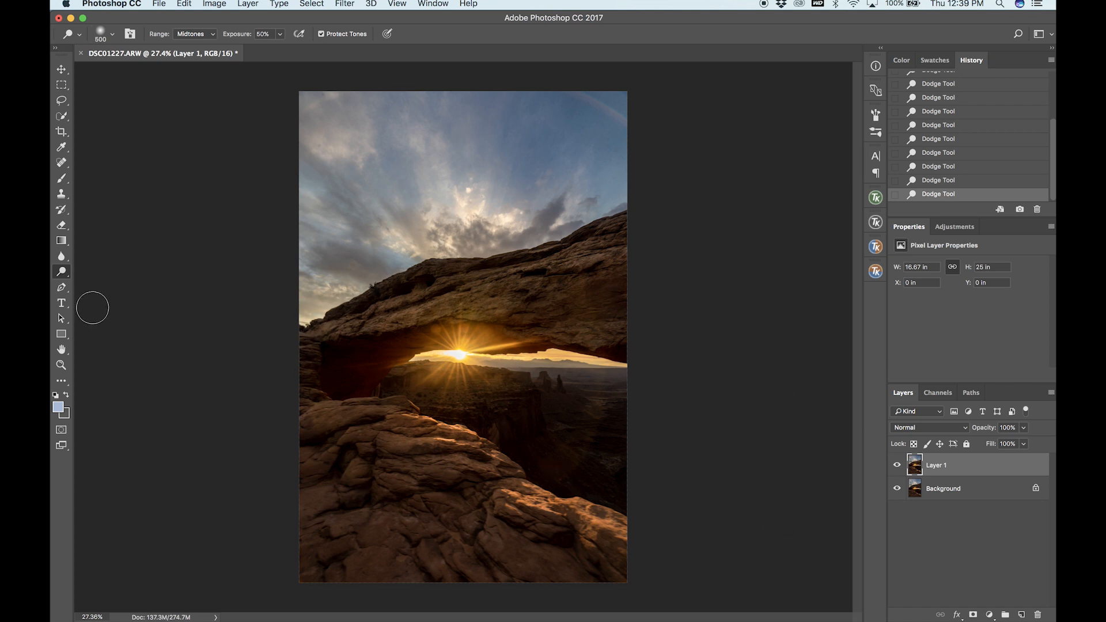
- Switch to the Burn tool with Midtones range and 50% exposure, and shrink its brush
{"action": "right_click", "coordinate": [63, 273]}
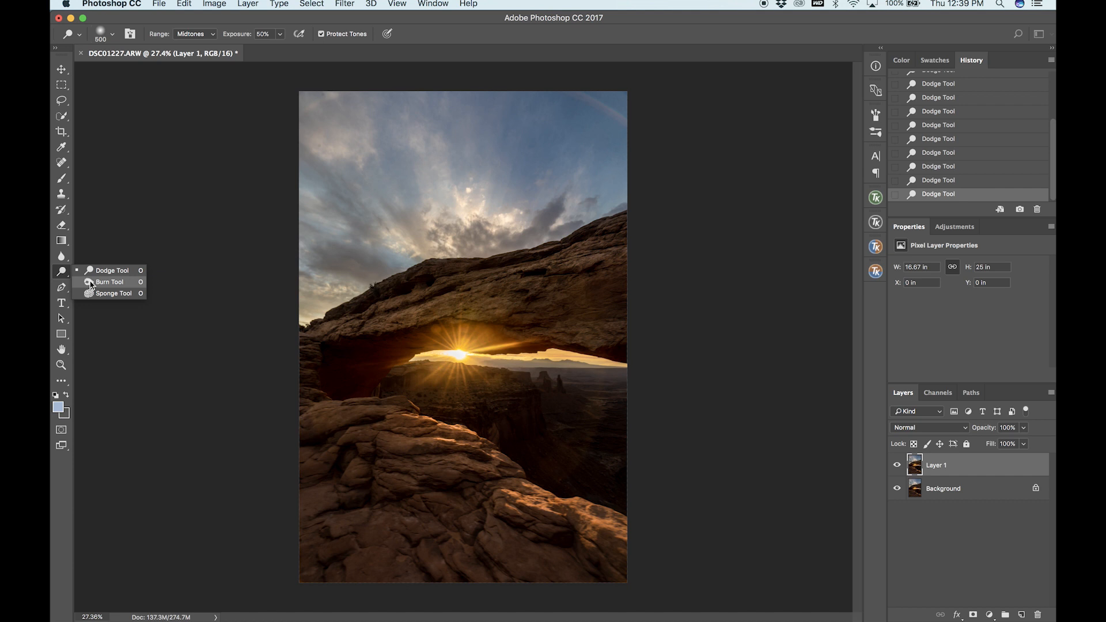
{"action": "left_click", "coordinate": [90, 282]}
{"action": "left_click", "coordinate": [194, 37]}
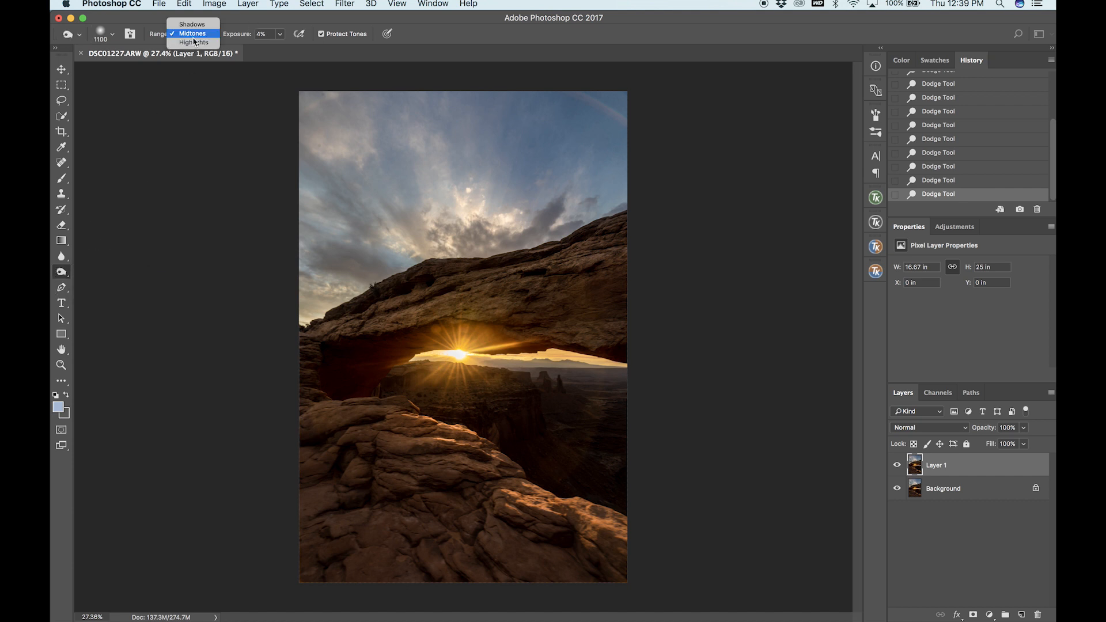
{"action": "left_click", "coordinate": [194, 34]}
{"action": "left_click", "coordinate": [268, 34]}
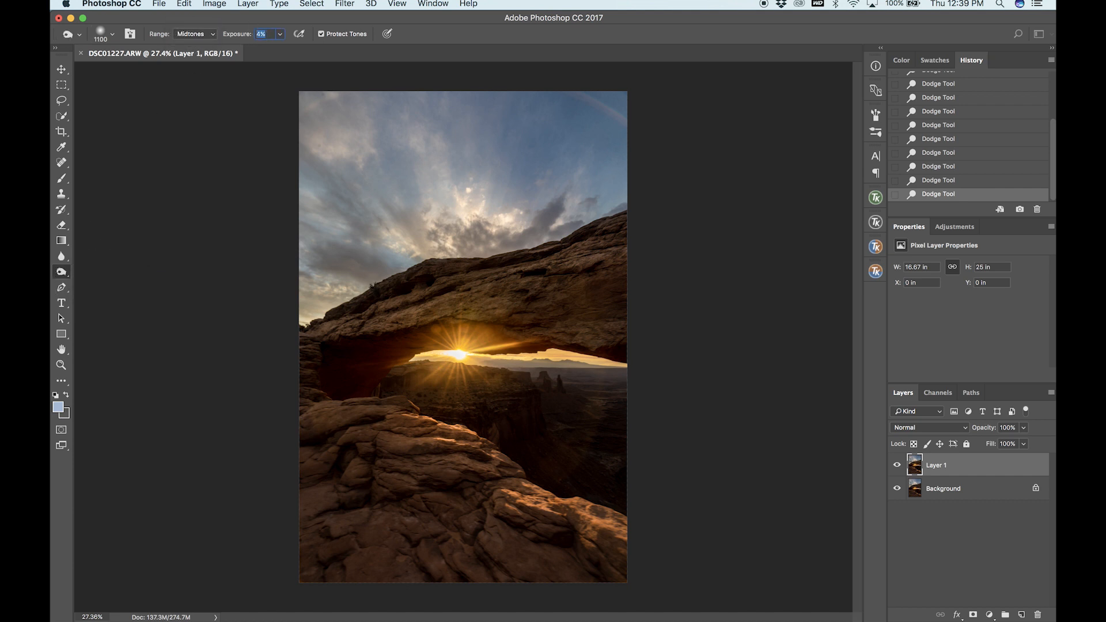
{"action": "key", "text": "bracketleft"}
{"action": "key", "text": "bracketleft"}
{"action": "key", "text": "bracketleft"}
- Burn the foreground rocks, the shadow beneath the arch and the clouds above it on the duplicated layer
{"action": "mouse_move", "coordinate": [436, 514]}
{"action": "left_mouse_down"}
{"action": "mouse_move", "coordinate": [420, 488]}
{"action": "mouse_move", "coordinate": [458, 510]}
{"action": "mouse_move", "coordinate": [477, 491]}
{"action": "left_mouse_up"}
{"action": "mouse_move", "coordinate": [595, 548]}
{"action": "left_mouse_down"}
{"action": "mouse_move", "coordinate": [492, 523]}
{"action": "mouse_move", "coordinate": [565, 536]}
{"action": "mouse_move", "coordinate": [525, 544]}
{"action": "left_mouse_up"}
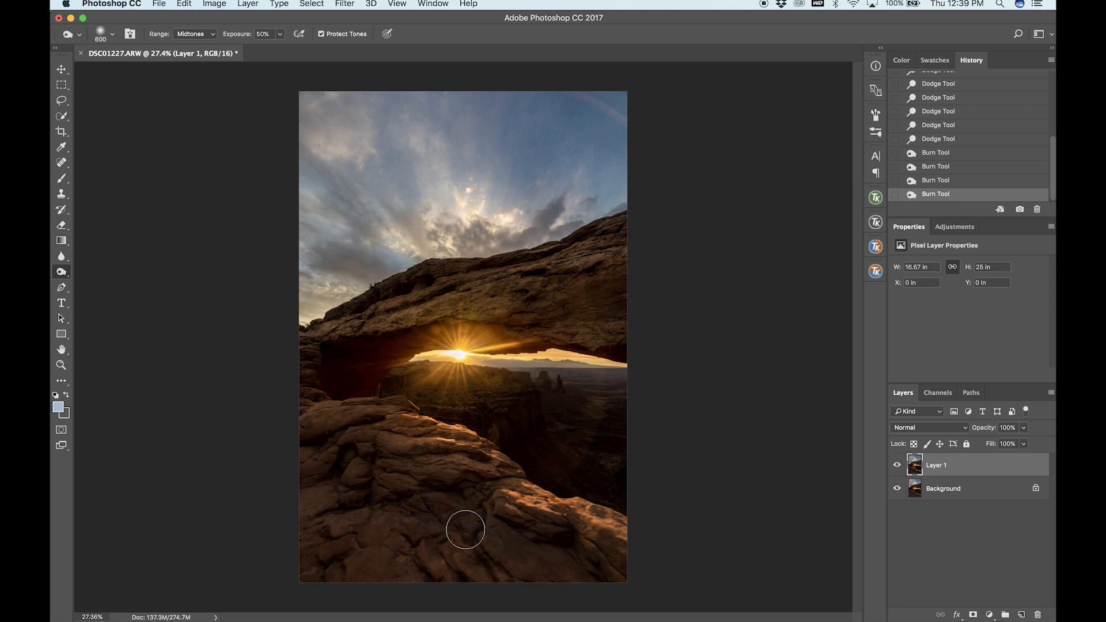
{"action": "mouse_move", "coordinate": [373, 378]}
{"action": "left_mouse_down"}
{"action": "mouse_move", "coordinate": [385, 339]}
{"action": "mouse_move", "coordinate": [349, 338]}
{"action": "left_mouse_up"}
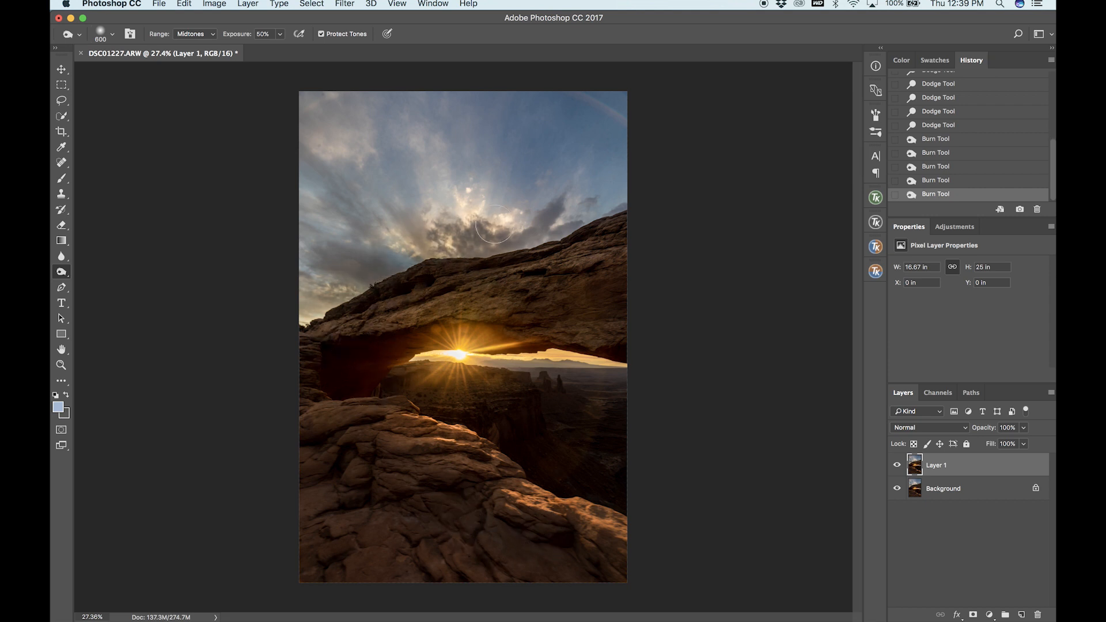
{"action": "left_click_drag", "start_coordinate": [343, 230], "coordinate": [579, 210]}
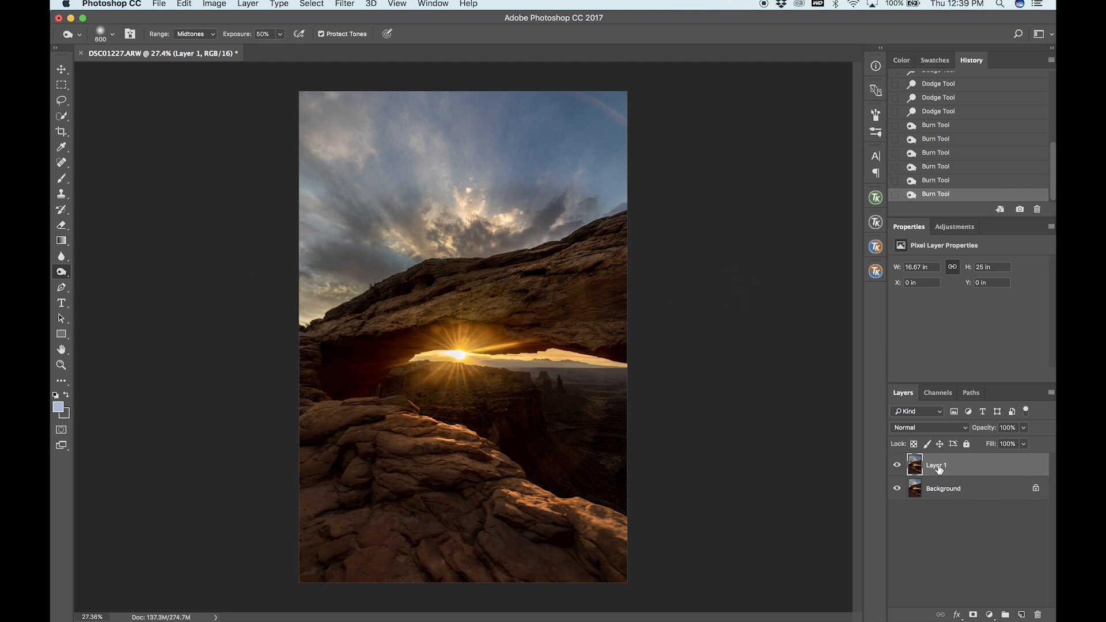
- Delete Layer 1 and create a new layer in Soft Light mode filled with 50% gray
{"action": "key", "text": "BackSpace"}
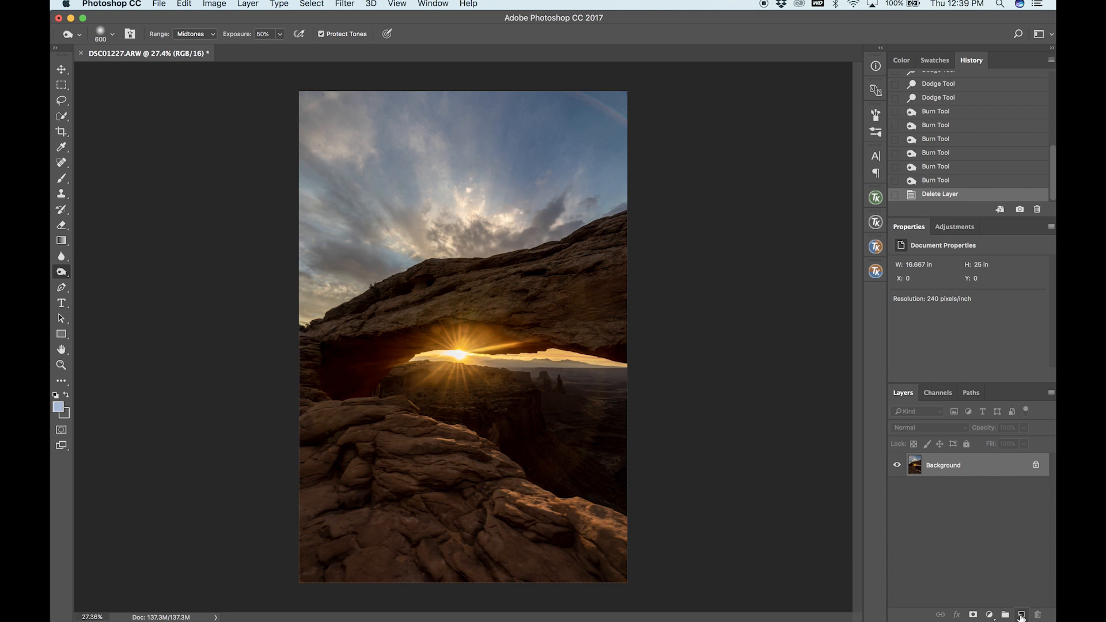
{"action": "left_click", "coordinate": [1021, 615], "text": "alt"}
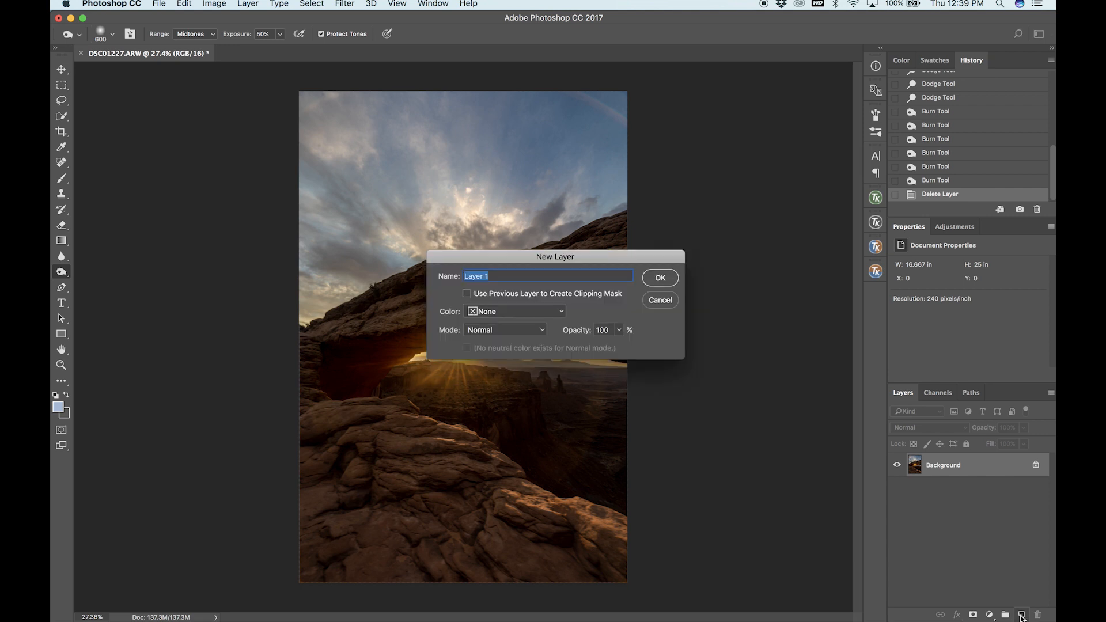
{"action": "left_click_drag", "start_coordinate": [597, 259], "coordinate": [496, 249]}
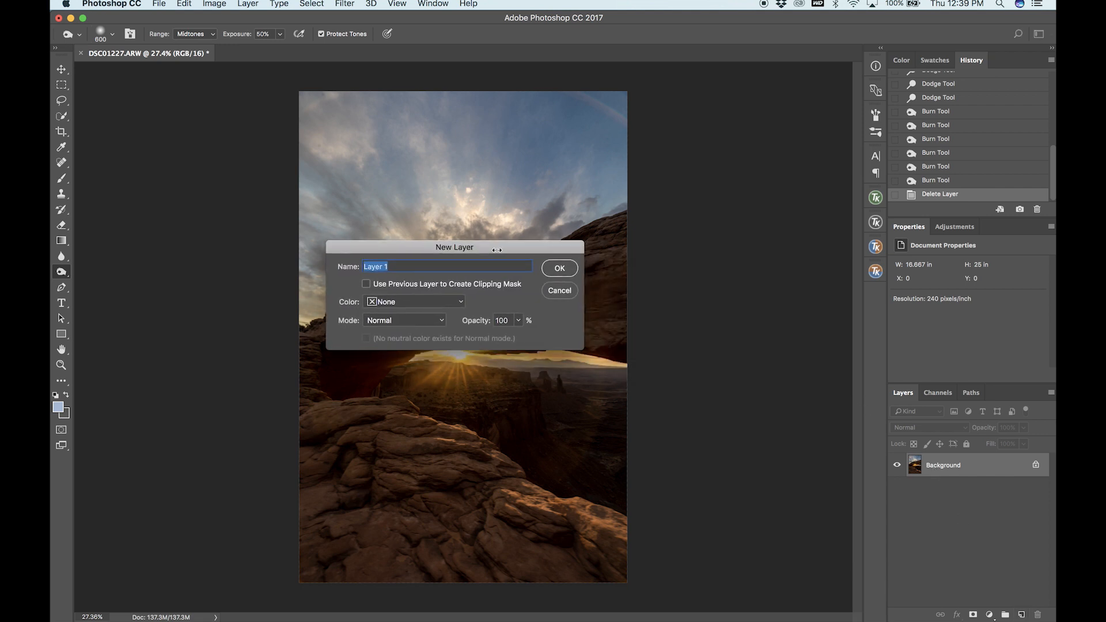
{"action": "left_click", "coordinate": [424, 321]}
{"action": "left_click", "coordinate": [406, 471]}
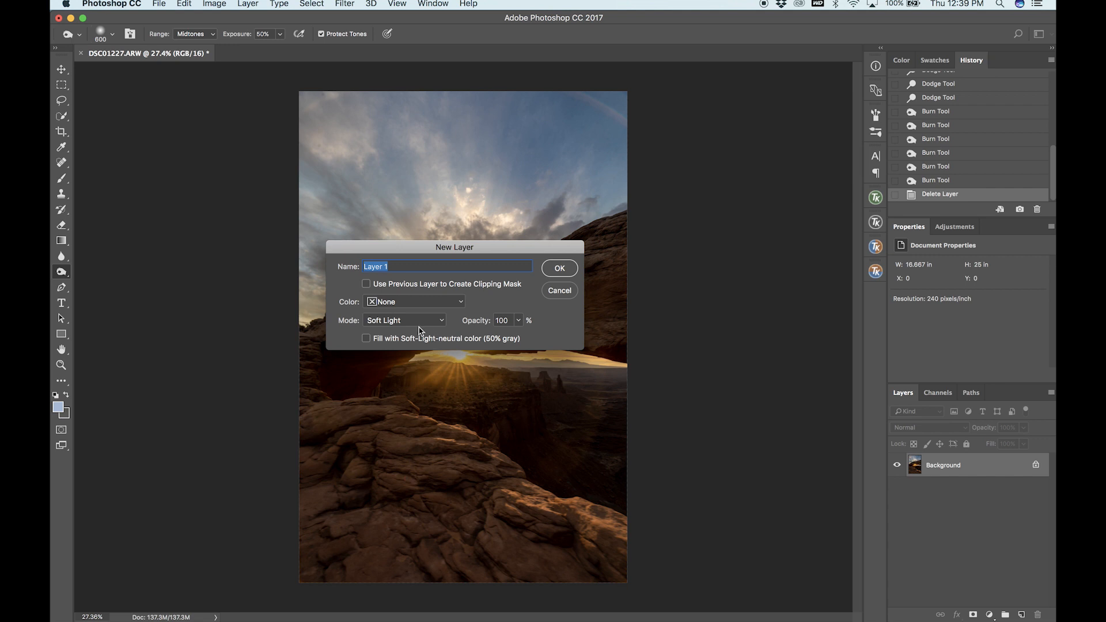
{"action": "left_click", "coordinate": [370, 341]}
{"action": "left_click", "coordinate": [561, 270]}
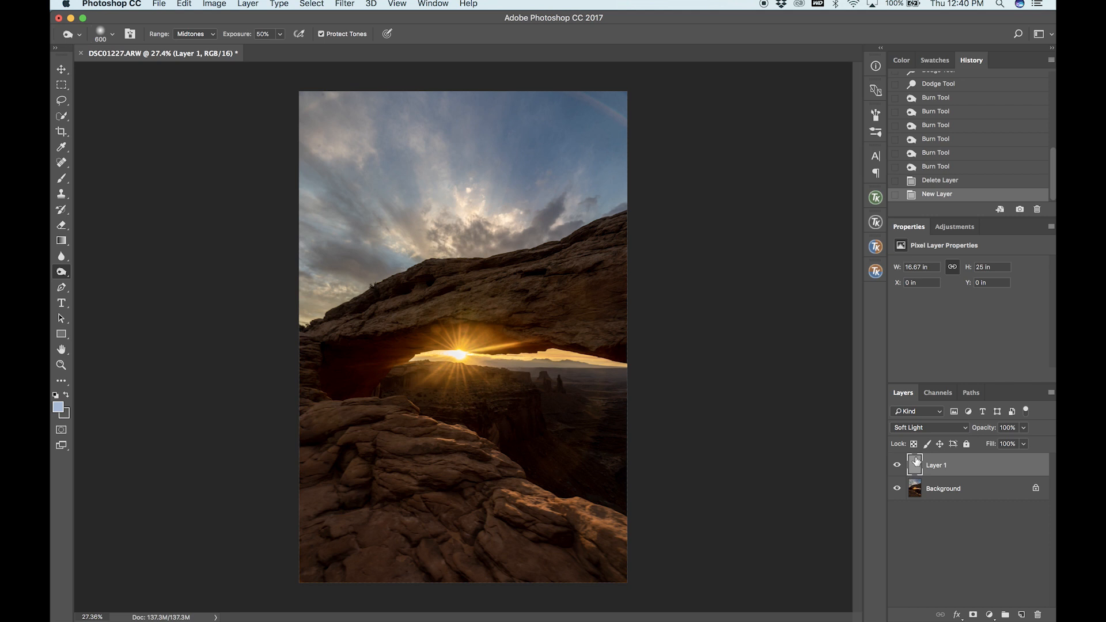
- Set the foreground colour to black and the background colour to white
{"action": "left_click", "coordinate": [59, 411]}
{"action": "left_click_drag", "start_coordinate": [808, 436], "coordinate": [683, 309]}
{"action": "left_click", "coordinate": [1021, 360]}
{"action": "left_click", "coordinate": [67, 395]}
{"action": "left_click", "coordinate": [58, 407]}
{"action": "mouse_move", "coordinate": [754, 431]}
{"action": "left_mouse_down"}
{"action": "mouse_move", "coordinate": [754, 551]}
{"action": "mouse_move", "coordinate": [720, 590]}
{"action": "left_mouse_up"}
{"action": "left_click", "coordinate": [1017, 360]}
{"action": "key", "text": "o"}
{"action": "left_click", "coordinate": [66, 396]}
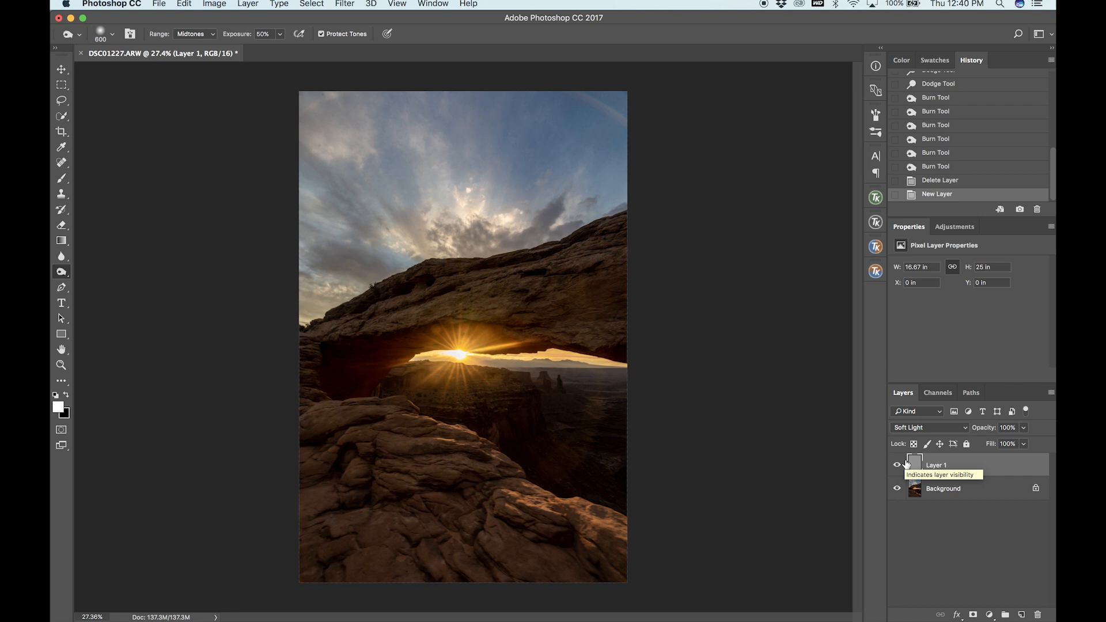
{"action": "left_click", "coordinate": [67, 396]}
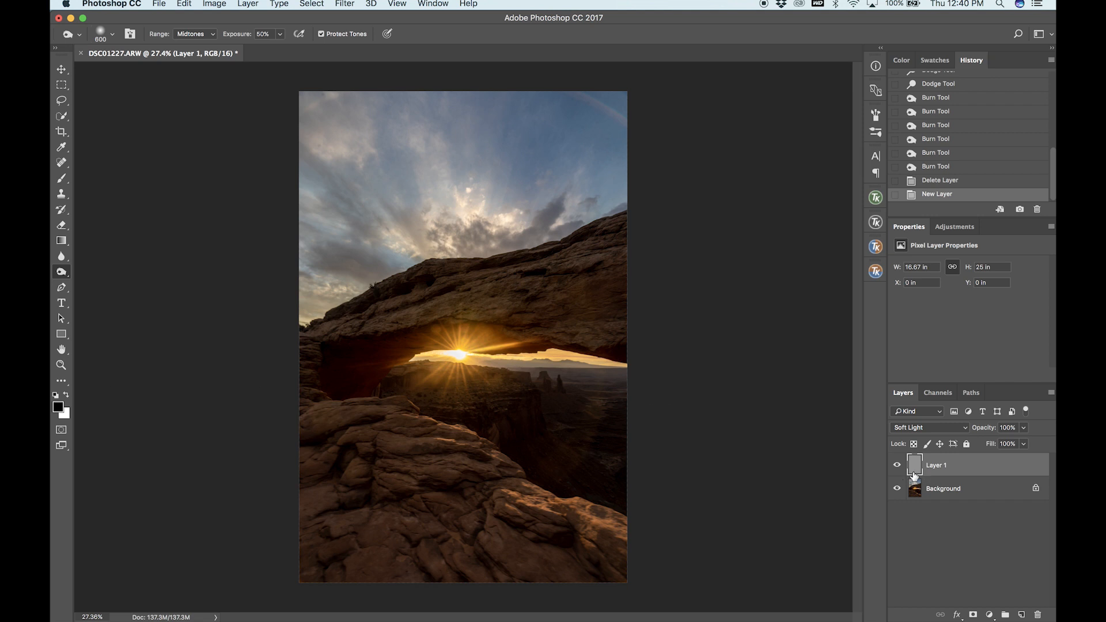
- Activate the Brush tool, enlarge it to 1200 pixels and set its opacity to 50%
{"action": "key", "text": "bracketright"}
{"action": "key", "text": "bracketright"}
{"action": "key", "text": "bracketright"}
{"action": "key", "text": "bracketright"}
{"action": "key", "text": "bracketright"}
{"action": "key", "text": "bracketright"}
{"action": "left_click", "coordinate": [62, 178]}
{"action": "key", "text": "bracketright"}
{"action": "key", "text": "bracketright"}
{"action": "key", "text": "bracketright"}
{"action": "key", "text": "bracketright"}
{"action": "key", "text": "bracketright"}
{"action": "key", "text": "bracketright"}
{"action": "key", "text": "bracketright"}
{"action": "key", "text": "bracketright"}
{"action": "key", "text": "bracketright"}
{"action": "key", "text": "bracketright"}
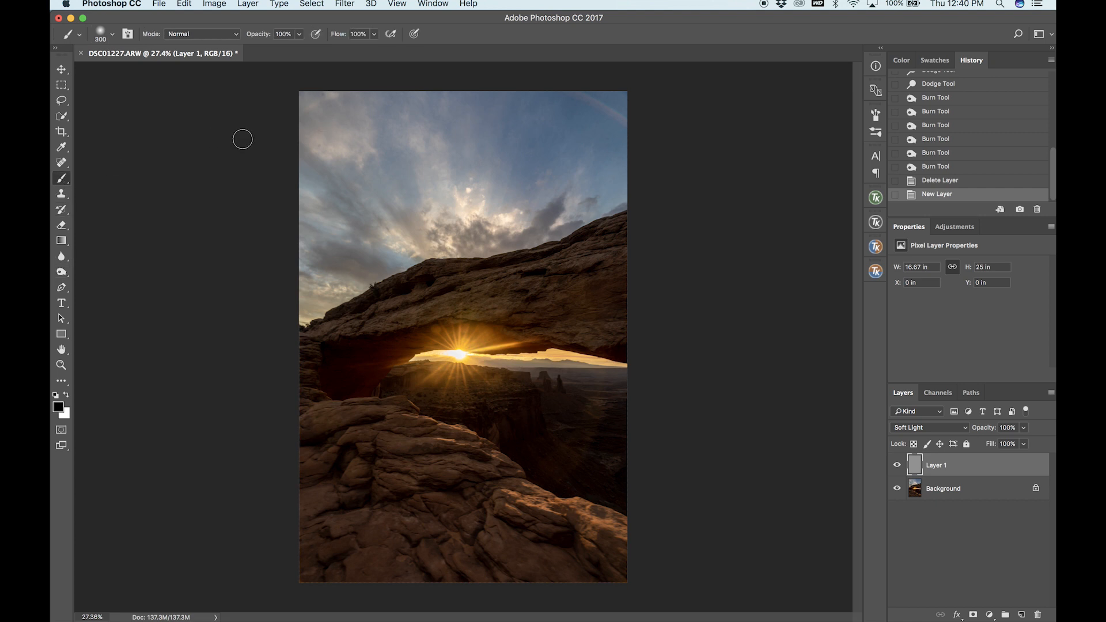
{"action": "left_click", "coordinate": [282, 34]}
{"action": "type", "text": "50"}
- Darken the sky by painting black on the gray layer, and lighten the canyon below the sun with white
{"action": "mouse_move", "coordinate": [257, 167]}
{"action": "left_mouse_down"}
{"action": "mouse_move", "coordinate": [610, 141]}
{"action": "mouse_move", "coordinate": [558, 136]}
{"action": "left_mouse_up"}
{"action": "mouse_move", "coordinate": [516, 177]}
{"action": "left_mouse_down"}
{"action": "mouse_move", "coordinate": [603, 188]}
{"action": "mouse_move", "coordinate": [565, 168]}
{"action": "left_mouse_up"}
{"action": "mouse_move", "coordinate": [594, 206]}
{"action": "left_mouse_down"}
{"action": "mouse_move", "coordinate": [392, 127]}
{"action": "mouse_move", "coordinate": [637, 58]}
{"action": "mouse_move", "coordinate": [536, 49]}
{"action": "mouse_move", "coordinate": [593, 47]}
{"action": "left_mouse_up"}
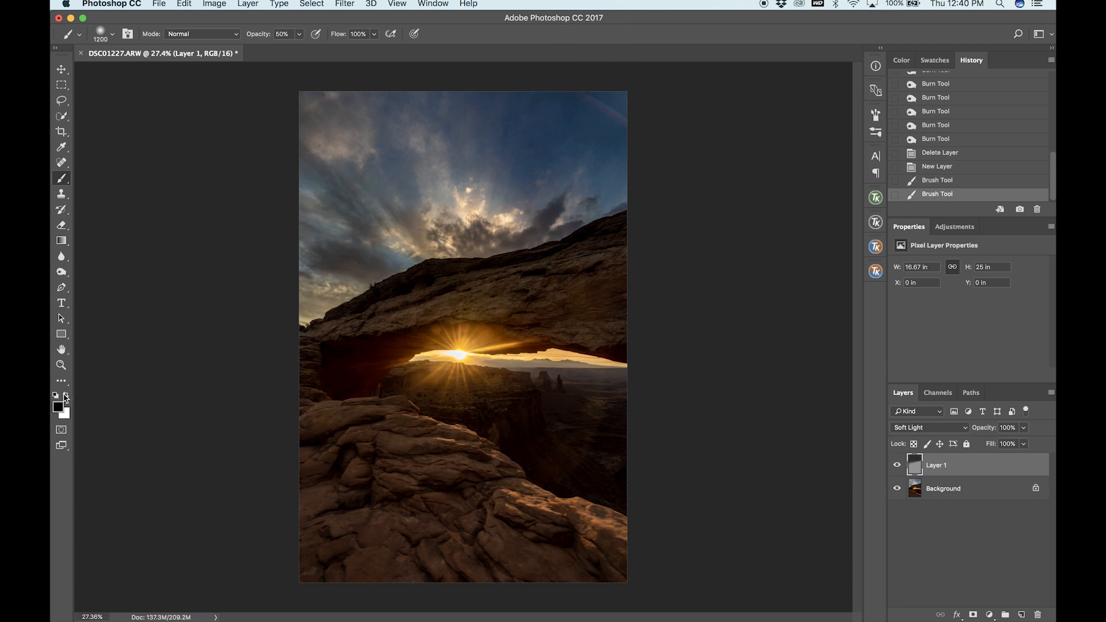
{"action": "left_click", "coordinate": [67, 395]}
{"action": "mouse_move", "coordinate": [468, 363]}
{"action": "left_mouse_down"}
{"action": "mouse_move", "coordinate": [503, 375]}
{"action": "mouse_move", "coordinate": [359, 367]}
{"action": "mouse_move", "coordinate": [355, 377]}
{"action": "mouse_move", "coordinate": [604, 372]}
{"action": "mouse_move", "coordinate": [564, 426]}
{"action": "mouse_move", "coordinate": [507, 414]}
{"action": "left_mouse_up"}
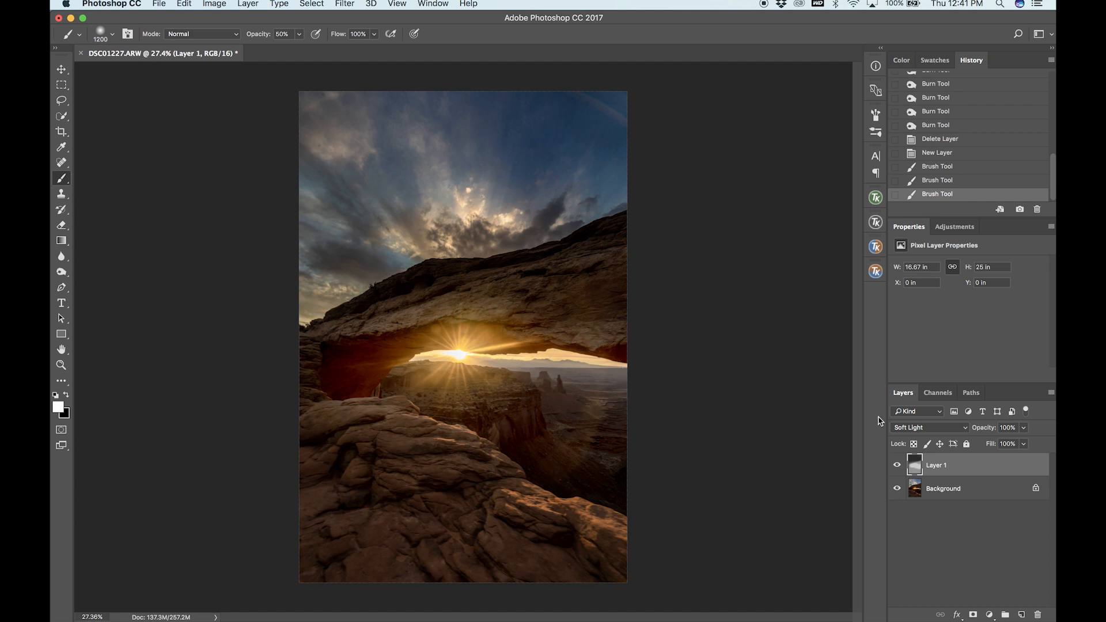
- Delete the painted Layer 1 and create a fresh Soft Light layer filled with 50% gray
{"action": "key", "text": "BackSpace"}
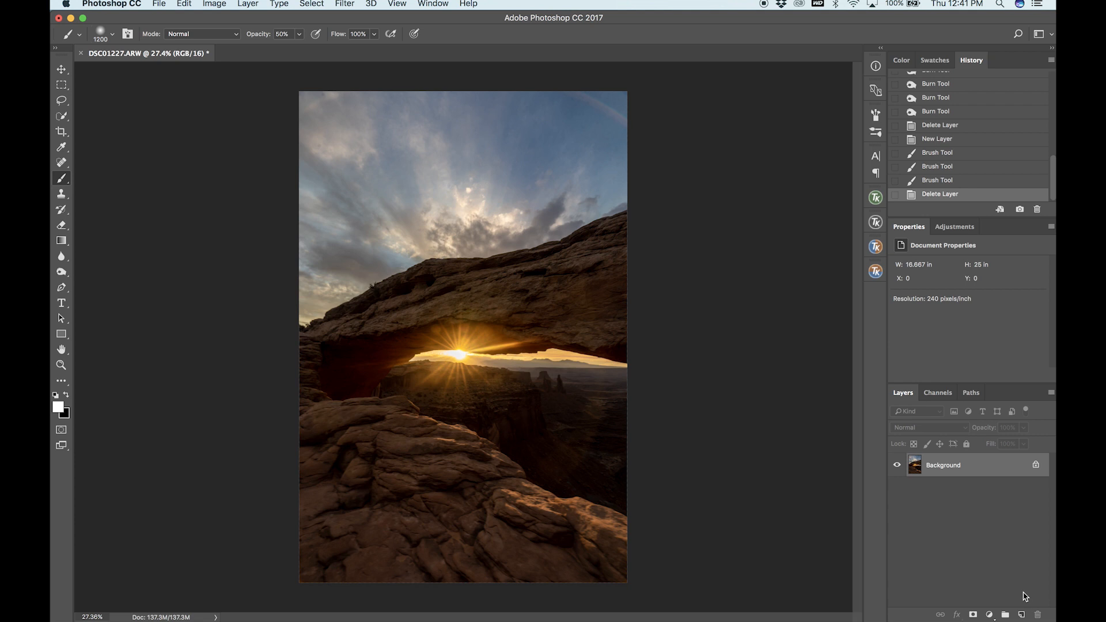
{"action": "left_click", "coordinate": [1019, 614], "text": "alt"}
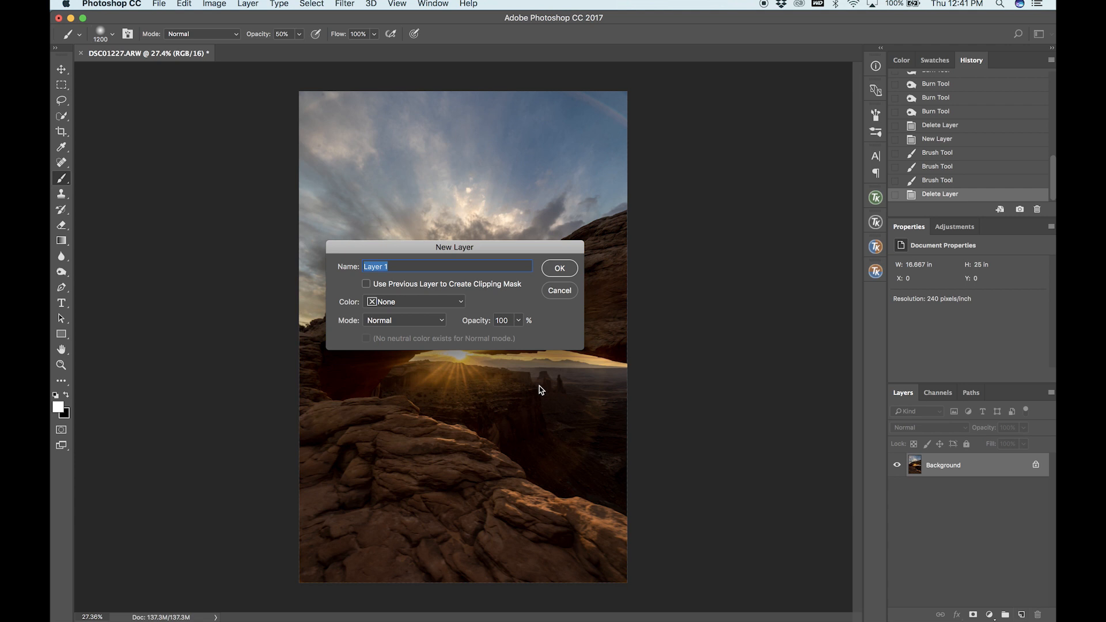
{"action": "left_click", "coordinate": [421, 320]}
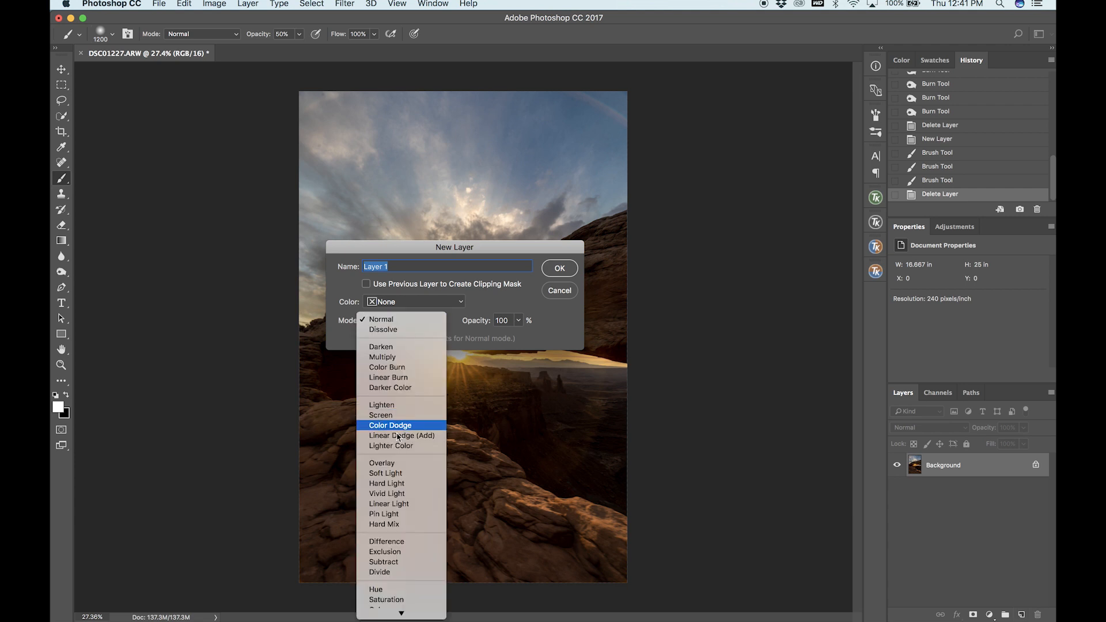
{"action": "left_click", "coordinate": [409, 473]}
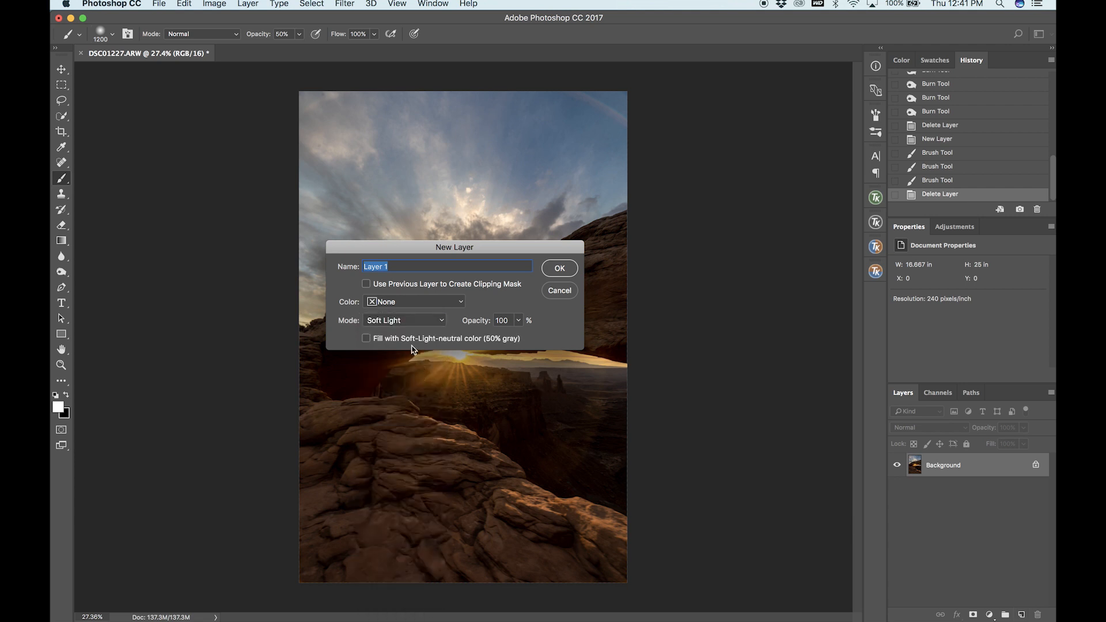
{"action": "left_click", "coordinate": [561, 274]}
- Set the brush opacity to 18% and shrink the brush to 200 pixels for detail work on the foreground rocks
{"action": "left_click", "coordinate": [283, 32]}
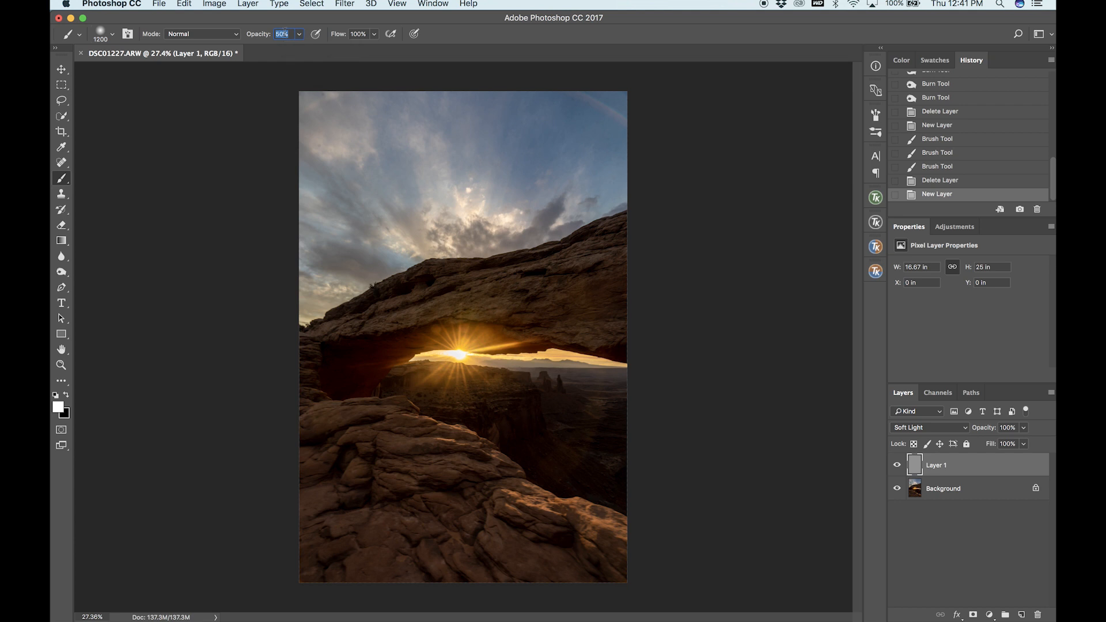
{"action": "key", "text": "Return"}
{"action": "key", "text": "bracketleft"}
{"action": "key", "text": "bracketleft"}
{"action": "key", "text": "bracketleft"}
{"action": "key", "text": "bracketleft"}
{"action": "key", "text": "bracketleft"}
{"action": "key", "text": "bracketleft"}
{"action": "key", "text": "bracketleft"}
{"action": "key", "text": "bracketleft"}
{"action": "key", "text": "bracketleft"}
{"action": "key", "text": "bracketleft"}
{"action": "key", "text": "bracketleft"}
{"action": "key", "text": "super+plus"}
{"action": "key", "text": "super+plus"}
{"action": "scroll", "coordinate": [528, 485], "scroll_direction": "up", "scroll_amount": 5}
{"action": "scroll", "coordinate": [527, 486], "scroll_direction": "down", "scroll_amount": 10}
{"action": "scroll", "coordinate": [534, 485], "scroll_direction": "down", "scroll_amount": 1}
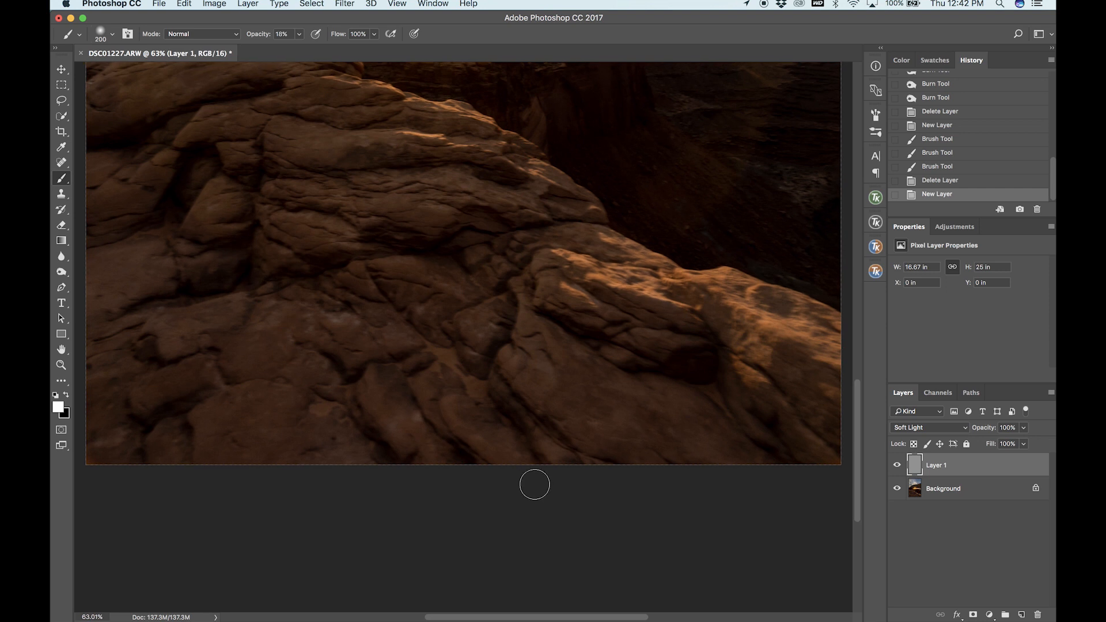
- With the brush reduced to 150 pixels and 10% opacity, lighten the sunlit rock near the photo's lower right edge
{"action": "key", "text": "bracketleft"}
{"action": "key", "text": "bracketleft"}
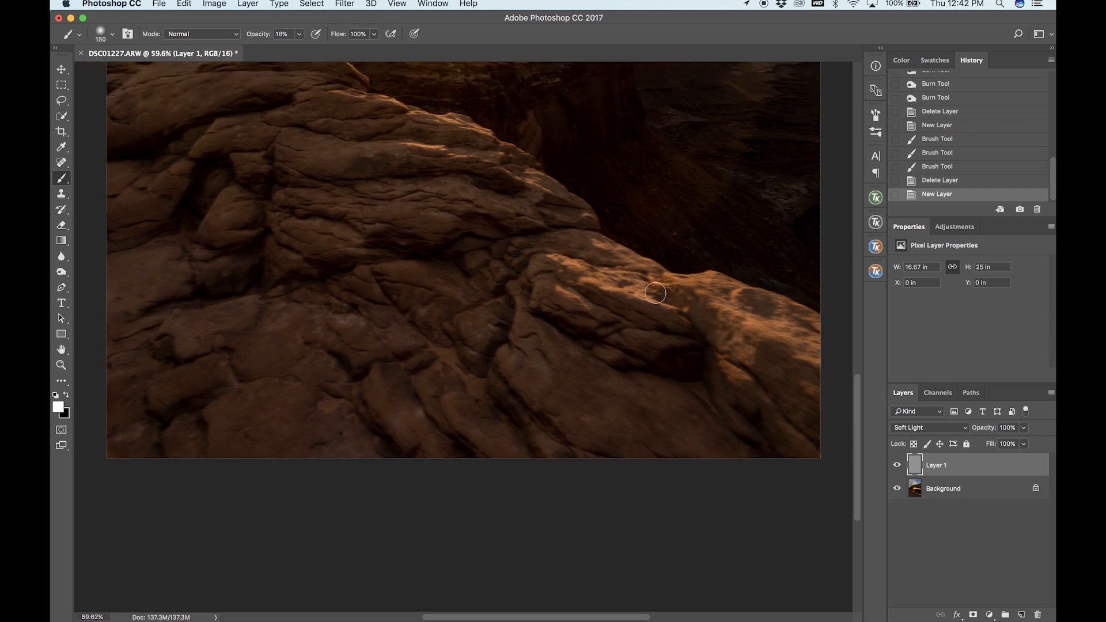
{"action": "left_click", "coordinate": [284, 34]}
{"action": "mouse_move", "coordinate": [781, 333]}
{"action": "left_mouse_down"}
{"action": "mouse_move", "coordinate": [817, 328]}
{"action": "mouse_move", "coordinate": [780, 305]}
{"action": "left_mouse_up"}
- Try lightening the foreground rocks with a broad stroke of a much larger brush, and undo that stroke
{"action": "key", "text": "bracketright"}
{"action": "key", "text": "bracketright"}
{"action": "key", "text": "bracketright"}
{"action": "key", "text": "bracketright"}
{"action": "key", "text": "bracketright"}
{"action": "key", "text": "bracketright"}
{"action": "key", "text": "bracketright"}
{"action": "key", "text": "bracketright"}
{"action": "key", "text": "bracketright"}
{"action": "key", "text": "bracketright"}
{"action": "key", "text": "bracketright"}
{"action": "key", "text": "bracketright"}
{"action": "key", "text": "bracketright"}
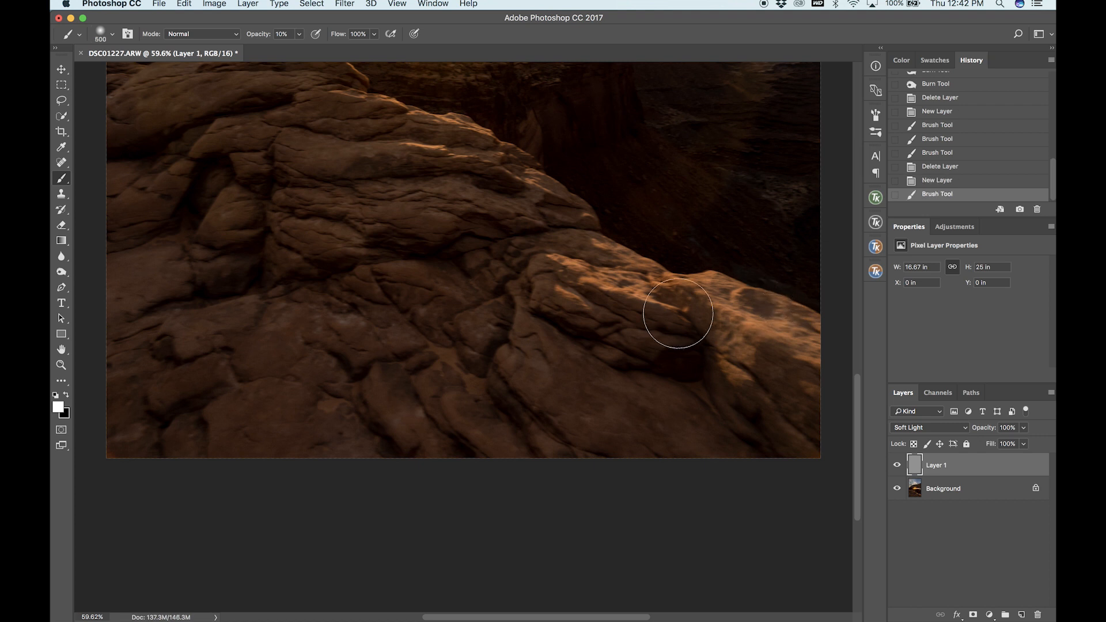
{"action": "mouse_move", "coordinate": [364, 276]}
{"action": "left_mouse_down"}
{"action": "mouse_move", "coordinate": [516, 331]}
{"action": "mouse_move", "coordinate": [521, 343]}
{"action": "mouse_move", "coordinate": [627, 316]}
{"action": "left_mouse_up"}
{"action": "key", "text": "super+z"}
- Shrink the brush and paint white over the left end of the sunlit foreground boulder
{"action": "key", "text": "bracketleft"}
{"action": "key", "text": "bracketleft"}
{"action": "key", "text": "bracketleft"}
{"action": "key", "text": "bracketleft"}
{"action": "key", "text": "bracketleft"}
{"action": "key", "text": "bracketleft"}
{"action": "key", "text": "bracketleft"}
{"action": "key", "text": "bracketleft"}
{"action": "key", "text": "bracketleft"}
{"action": "key", "text": "bracketleft"}
{"action": "key", "text": "bracketleft"}
{"action": "key", "text": "bracketleft"}
{"action": "key", "text": "bracketleft"}
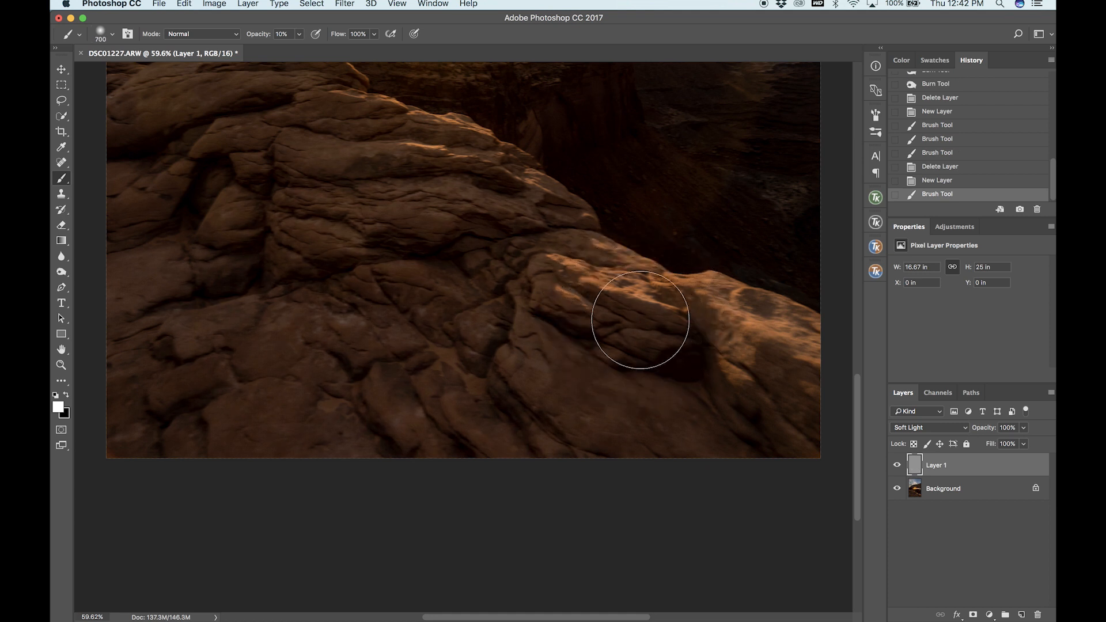
{"action": "key", "text": "bracketleft"}
{"action": "left_click_drag", "start_coordinate": [533, 363], "coordinate": [521, 313]}
- Shrink the brush to 70 pixels and lighten the highlights along the foreground rock ridge bordering the canyon
{"action": "scroll", "coordinate": [541, 314], "scroll_direction": "up", "scroll_amount": 3}
{"action": "left_click", "coordinate": [580, 276]}
{"action": "left_click", "coordinate": [598, 301]}
{"action": "key", "text": "bracketleft"}
{"action": "key", "text": "bracketleft"}
{"action": "key", "text": "bracketleft"}
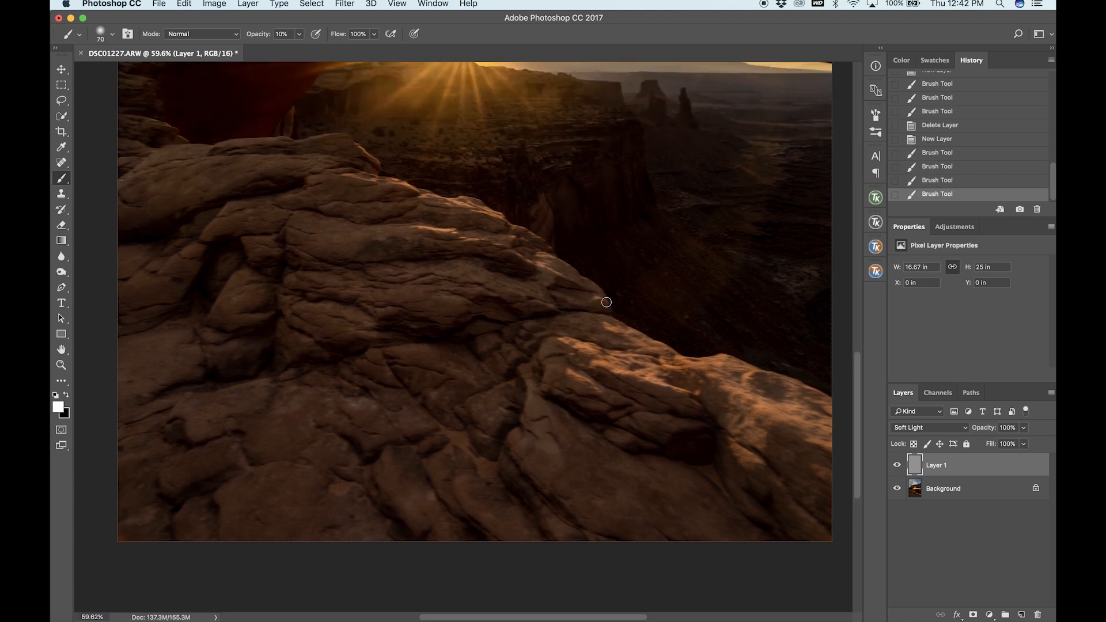
{"action": "left_click", "coordinate": [595, 299]}
{"action": "left_click", "coordinate": [584, 279]}
{"action": "left_click_drag", "start_coordinate": [540, 260], "coordinate": [539, 276]}
{"action": "left_click", "coordinate": [538, 236]}
{"action": "left_click_drag", "start_coordinate": [527, 229], "coordinate": [513, 223]}
- Enlarge the brush to 175 pixels and lighten the rocks in the lower foreground
{"action": "key", "text": "bracketright"}
{"action": "key", "text": "bracketright"}
{"action": "key", "text": "bracketright"}
{"action": "key", "text": "bracketright"}
{"action": "key", "text": "bracketright"}
{"action": "key", "text": "bracketright"}
{"action": "key", "text": "bracketright"}
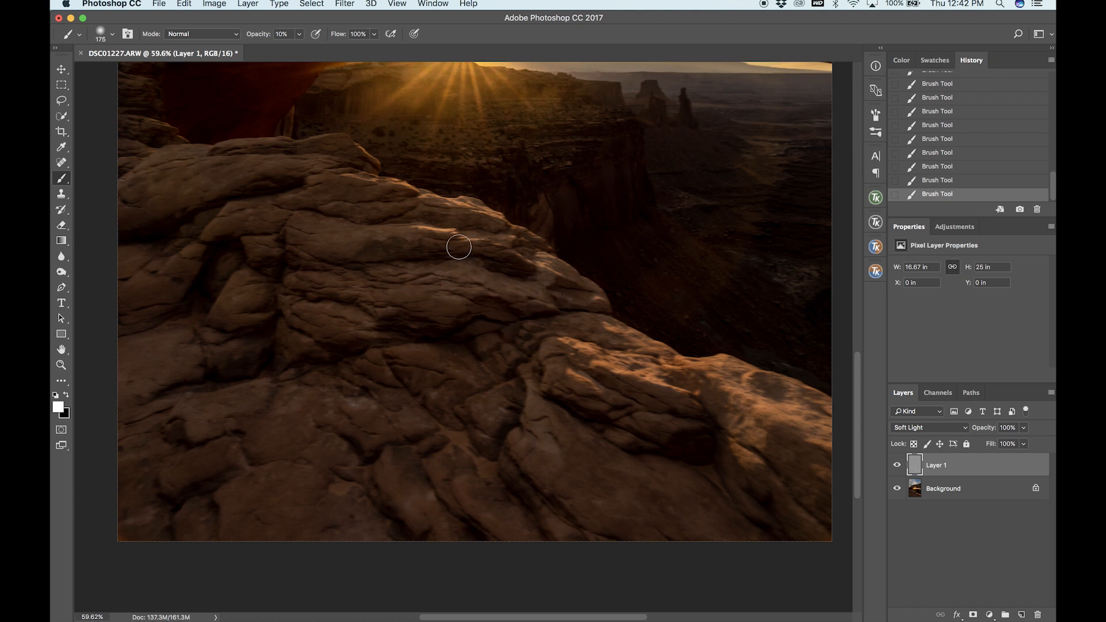
{"action": "mouse_move", "coordinate": [604, 448]}
{"action": "left_mouse_down"}
{"action": "mouse_move", "coordinate": [573, 447]}
{"action": "mouse_move", "coordinate": [566, 475]}
{"action": "mouse_move", "coordinate": [637, 475]}
{"action": "left_mouse_up"}
- Reduce the brush to 80 pixels and lighten the upper edge of the foreground rocks near the photo's left side
{"action": "scroll", "coordinate": [412, 264], "scroll_direction": "up", "scroll_amount": 2}
{"action": "scroll", "coordinate": [413, 263], "scroll_direction": "left", "scroll_amount": 3}
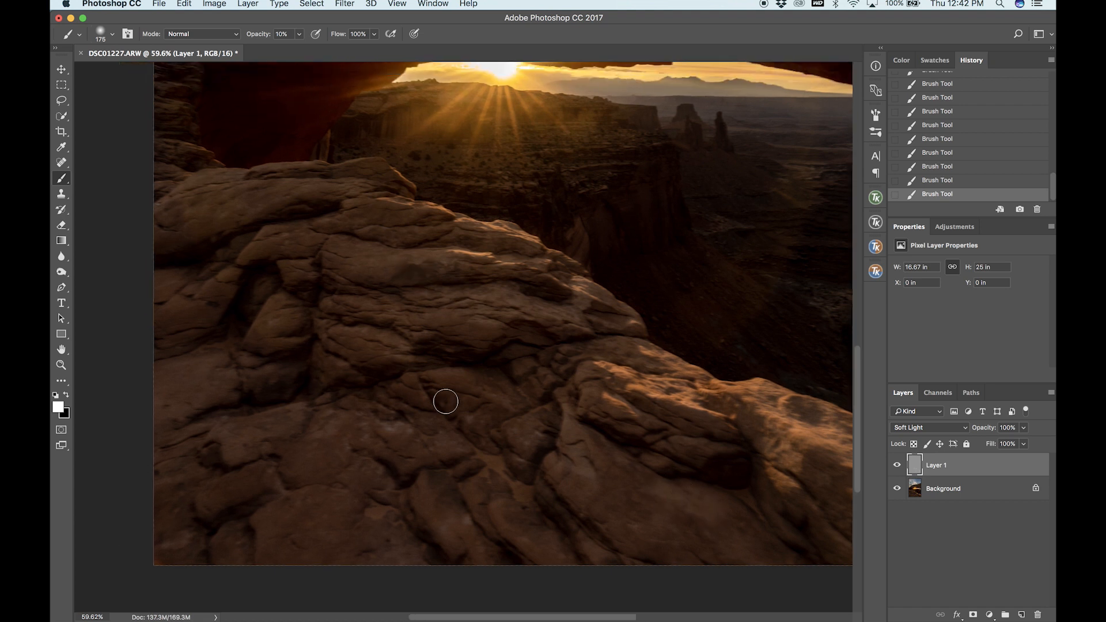
{"action": "key", "text": "bracketleft"}
{"action": "key", "text": "bracketleft"}
{"action": "key", "text": "bracketleft"}
{"action": "key", "text": "bracketleft"}
{"action": "key", "text": "bracketleft"}
{"action": "key", "text": "bracketleft"}
{"action": "left_click_drag", "start_coordinate": [323, 166], "coordinate": [163, 187]}
- Compare the photo with Layer 1 hidden and shown, both close up and with the whole image in view
{"action": "key", "text": "super+0"}
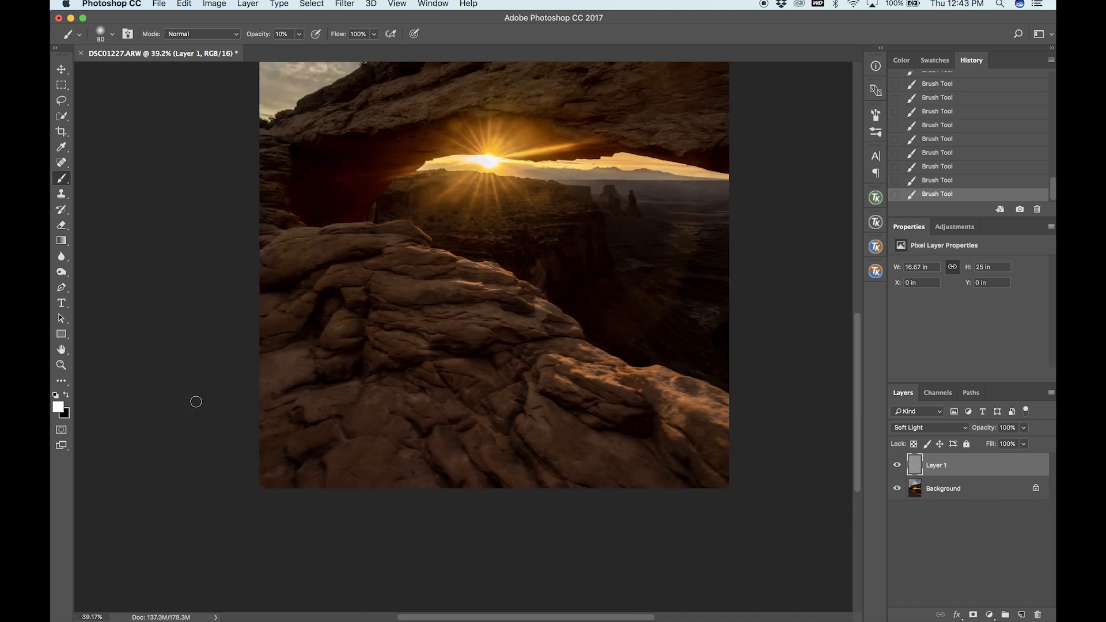
{"action": "scroll", "coordinate": [196, 402], "scroll_direction": "down", "scroll_amount": 4}
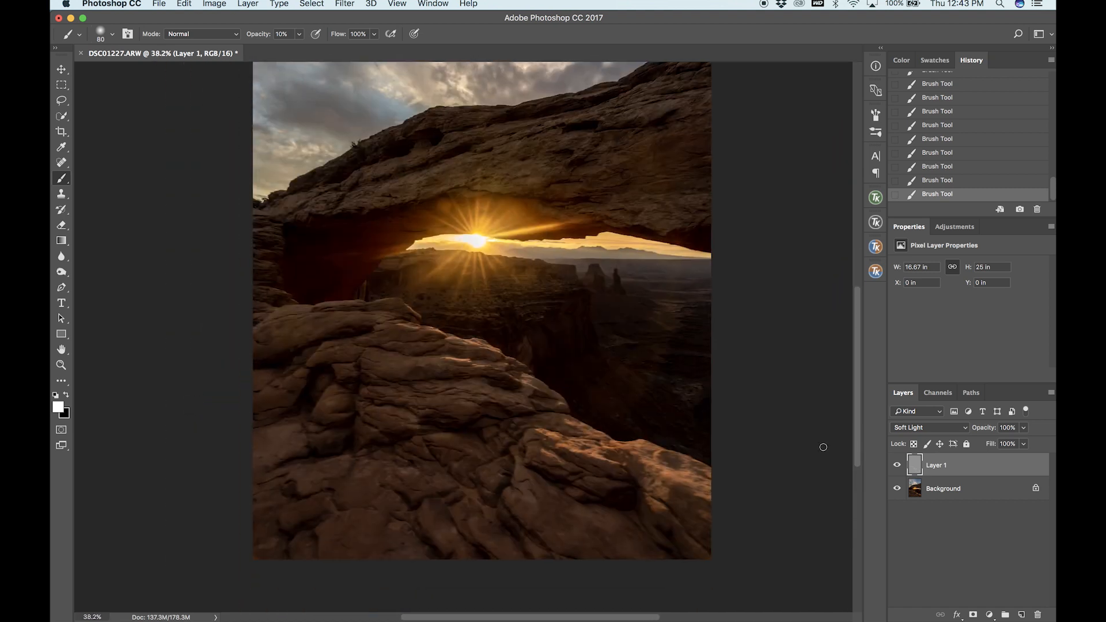
{"action": "left_click", "coordinate": [896, 465]}
{"action": "left_click", "coordinate": [892, 466]}
{"action": "key", "text": "super+0"}
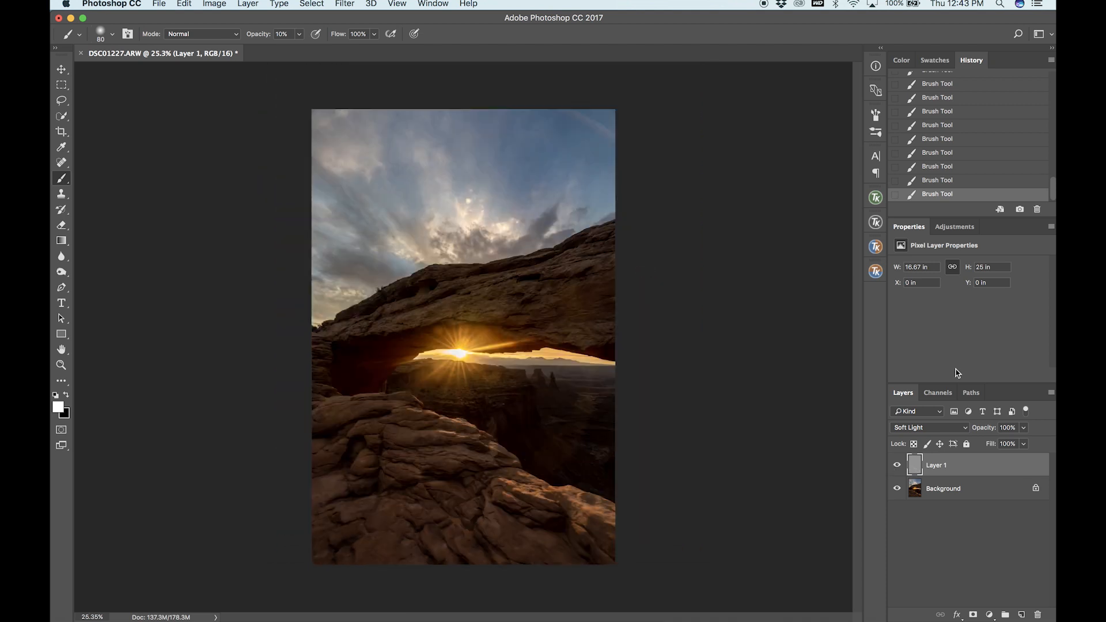
{"action": "left_click", "coordinate": [898, 466]}
{"action": "left_click", "coordinate": [897, 465]}
- Enlarge the brush to 800 pixels and lighten the mesa and canyon beneath the sun with a broad stroke
{"action": "scroll", "coordinate": [621, 369], "scroll_direction": "up", "scroll_amount": 5}
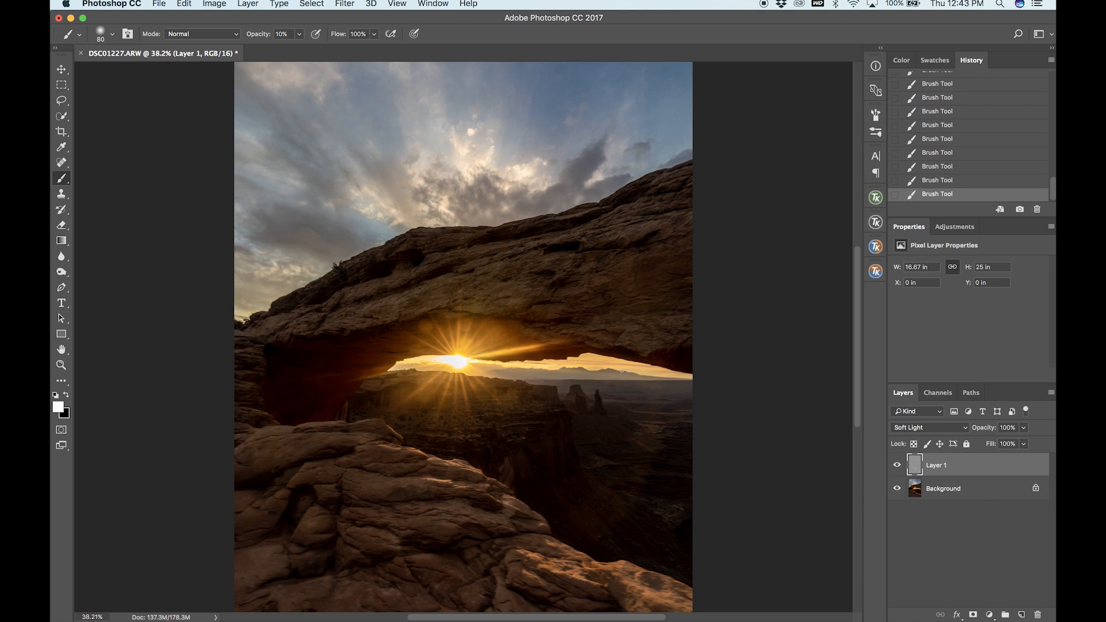
{"action": "scroll", "coordinate": [621, 370], "scroll_direction": "down", "scroll_amount": 5}
{"action": "scroll", "coordinate": [622, 370], "scroll_direction": "up", "scroll_amount": 5}
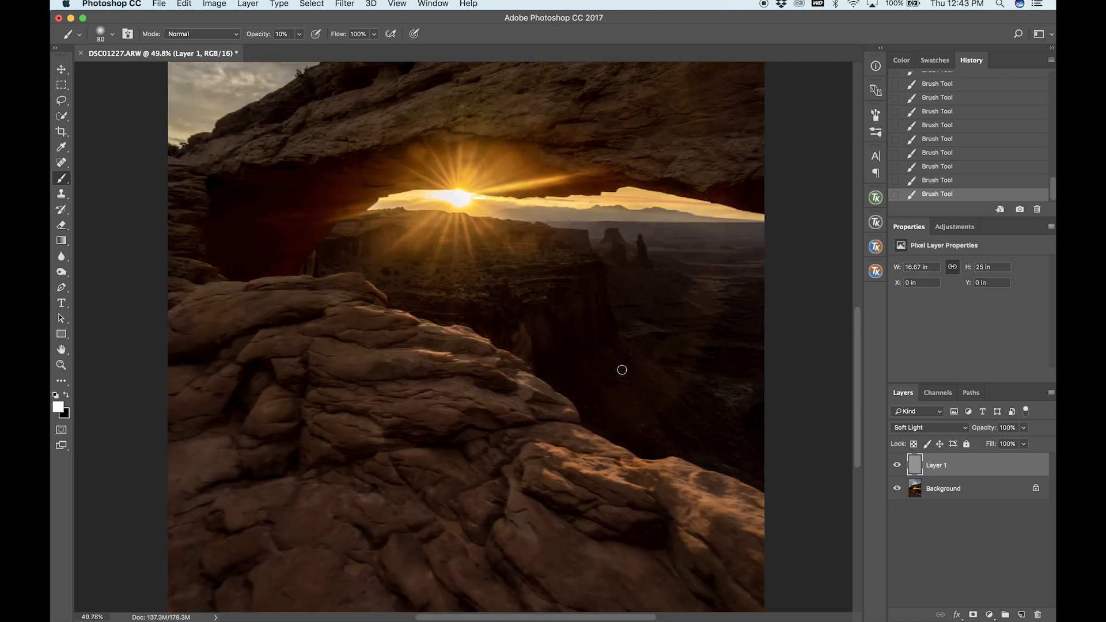
{"action": "key", "text": "bracketright"}
{"action": "key", "text": "bracketright"}
{"action": "key", "text": "bracketright"}
{"action": "key", "text": "bracketright"}
{"action": "key", "text": "bracketright"}
{"action": "key", "text": "bracketright"}
{"action": "key", "text": "bracketright"}
{"action": "key", "text": "bracketright"}
{"action": "key", "text": "bracketright"}
{"action": "key", "text": "bracketright"}
{"action": "key", "text": "bracketright"}
{"action": "key", "text": "bracketright"}
{"action": "key", "text": "bracketright"}
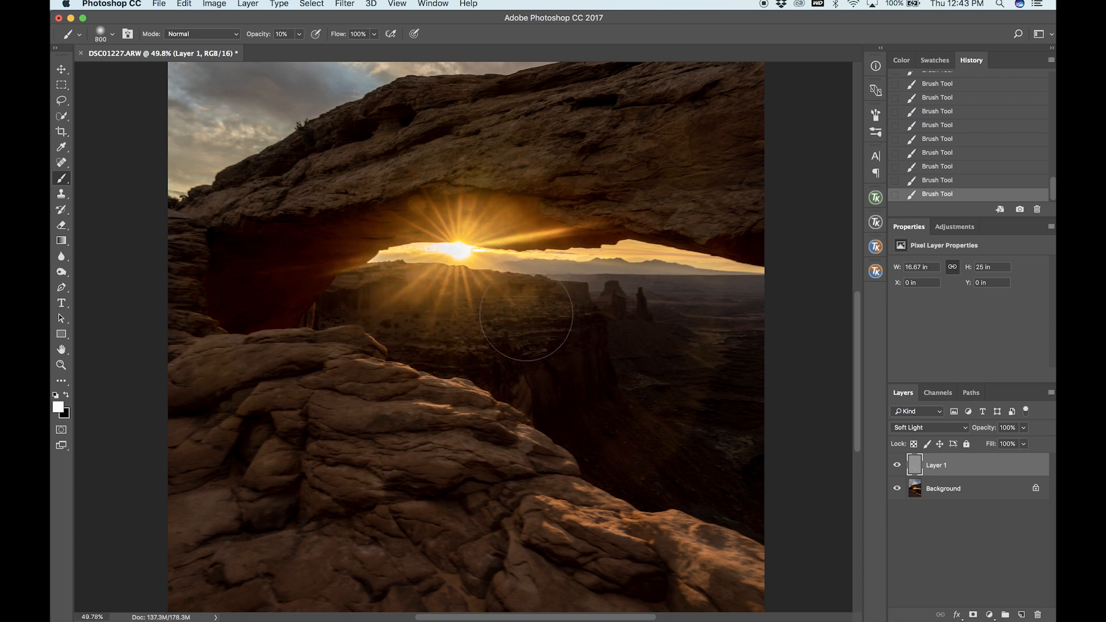
{"action": "mouse_move", "coordinate": [634, 291]}
{"action": "left_mouse_down"}
{"action": "mouse_move", "coordinate": [703, 305]}
{"action": "mouse_move", "coordinate": [549, 287]}
{"action": "mouse_move", "coordinate": [595, 316]}
{"action": "mouse_move", "coordinate": [490, 295]}
{"action": "left_mouse_up"}
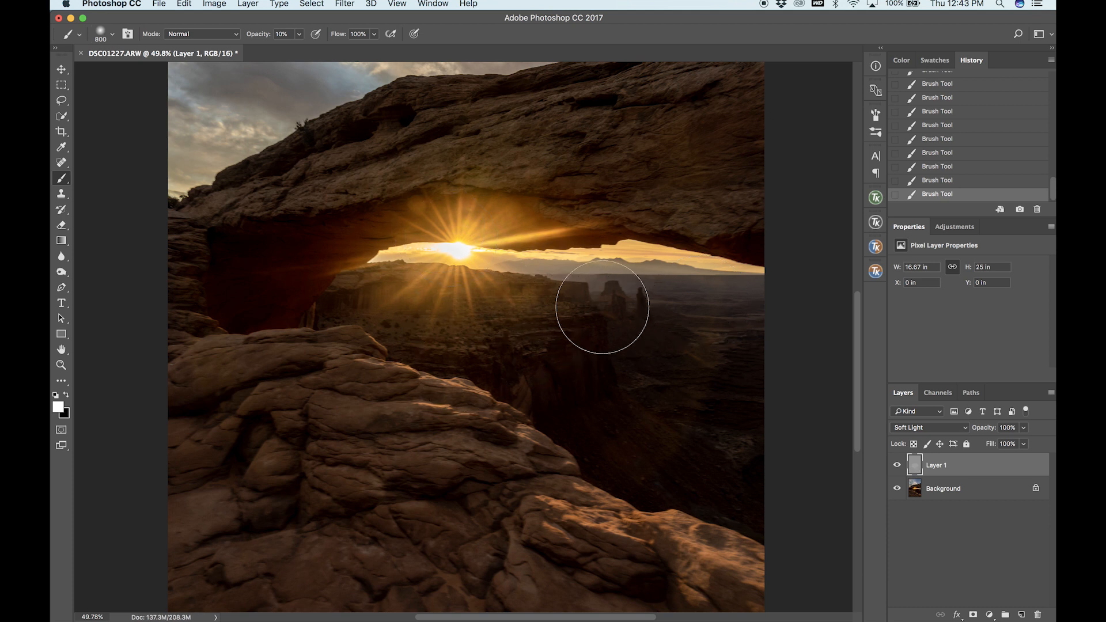
- Reduce the brush to 500 pixels and lighten the shadowed canyon beyond the mesa
{"action": "scroll", "coordinate": [530, 288], "scroll_direction": "right", "scroll_amount": 4}
{"action": "key", "text": "bracketleft"}
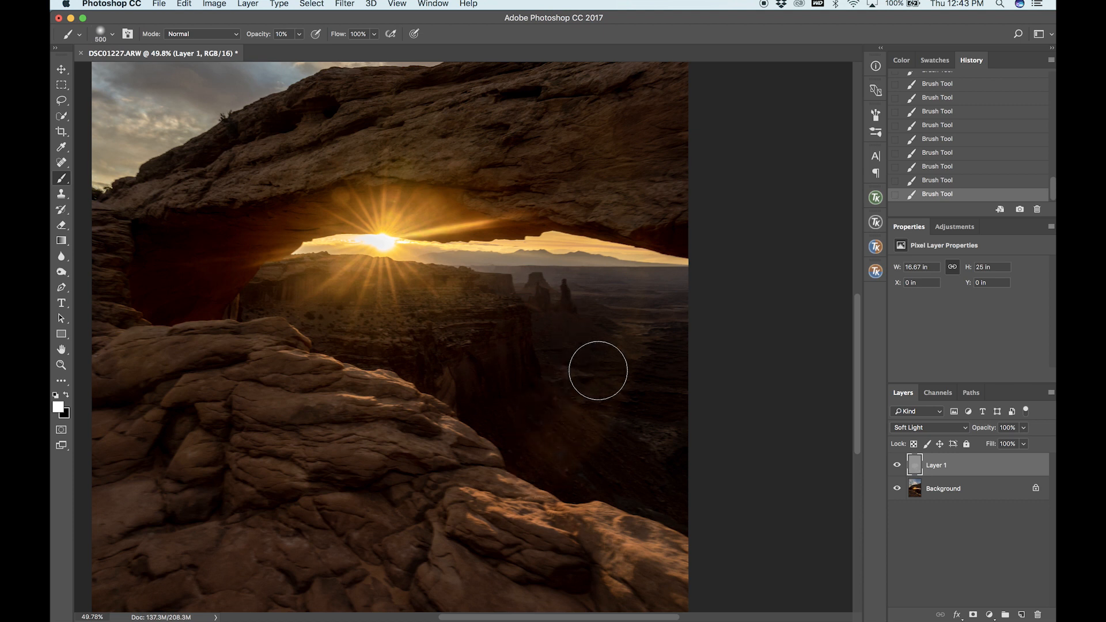
{"action": "scroll", "coordinate": [587, 294], "scroll_direction": "down", "scroll_amount": 2}
{"action": "scroll", "coordinate": [587, 294], "scroll_direction": "down", "scroll_amount": 2}
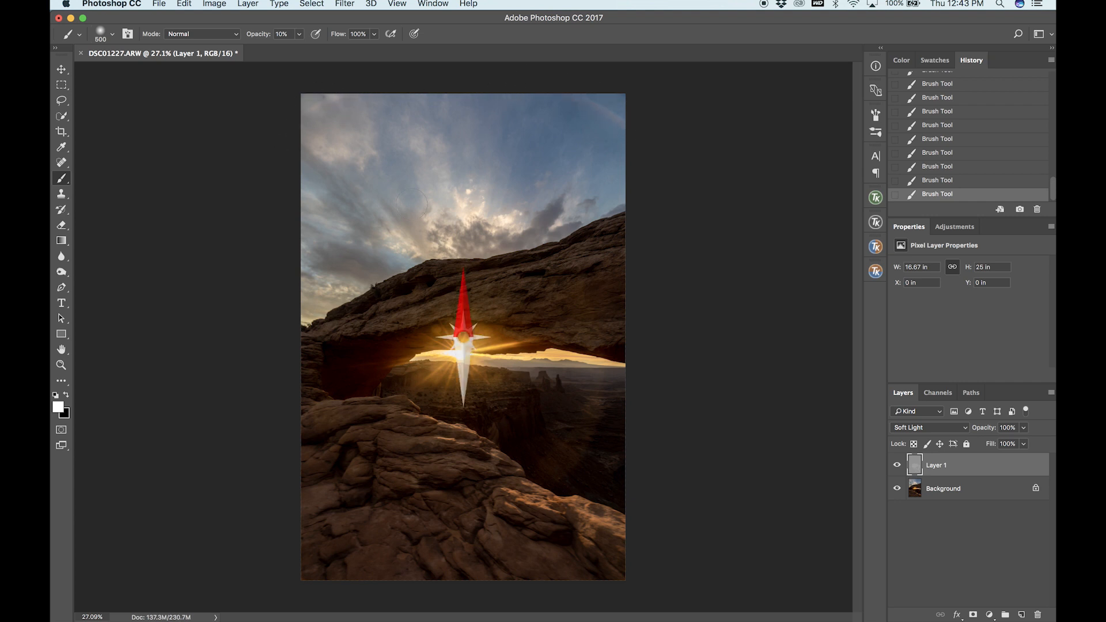
- Set the brush to 250 pixels and lighten the face of the rock arch above the sun
{"action": "scroll", "coordinate": [466, 323], "scroll_direction": "up", "scroll_amount": 2}
{"action": "key", "text": "bracketright"}
{"action": "key", "text": "bracketright"}
{"action": "key", "text": "bracketleft"}
{"action": "key", "text": "bracketleft"}
{"action": "key", "text": "bracketleft"}
{"action": "key", "text": "bracketleft"}
{"action": "key", "text": "bracketleft"}
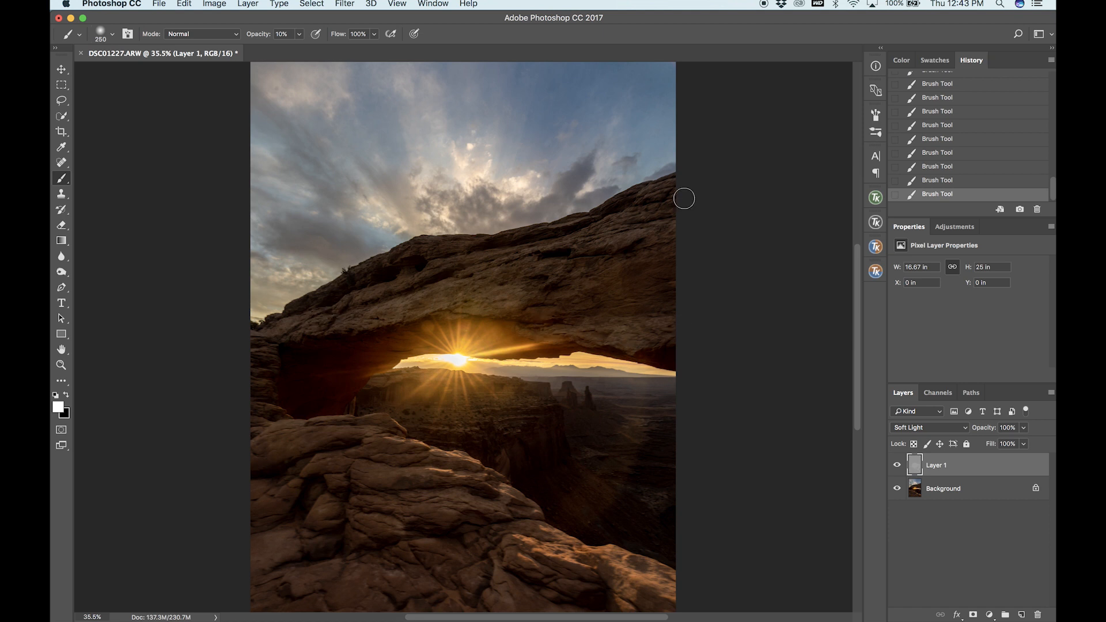
{"action": "left_click_drag", "start_coordinate": [282, 326], "coordinate": [425, 323]}
- With a 300-pixel brush at 5% opacity, paint white strokes radiating outward through the sky to brighten the light rays
{"action": "scroll", "coordinate": [689, 331], "scroll_direction": "down", "scroll_amount": 2}
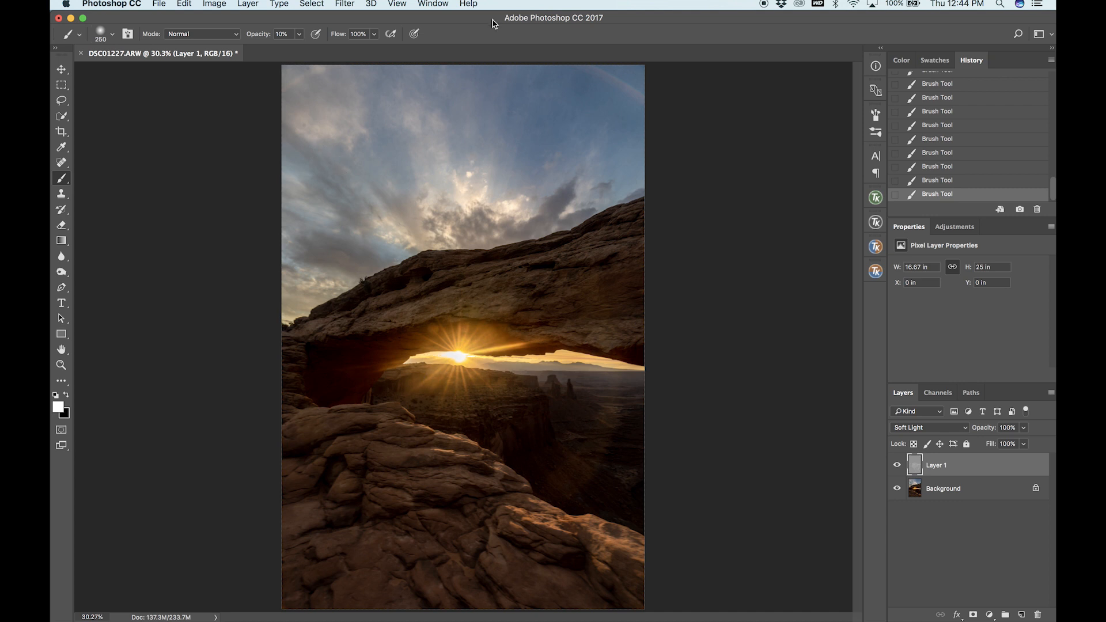
{"action": "key", "text": "bracketright"}
{"action": "scroll", "coordinate": [458, 233], "scroll_direction": "down", "scroll_amount": 5}
{"action": "scroll", "coordinate": [458, 233], "scroll_direction": "up", "scroll_amount": 8}
{"action": "scroll", "coordinate": [496, 249], "scroll_direction": "up", "scroll_amount": 5}
{"action": "key", "text": "bracketleft"}
{"action": "key", "text": "bracketright"}
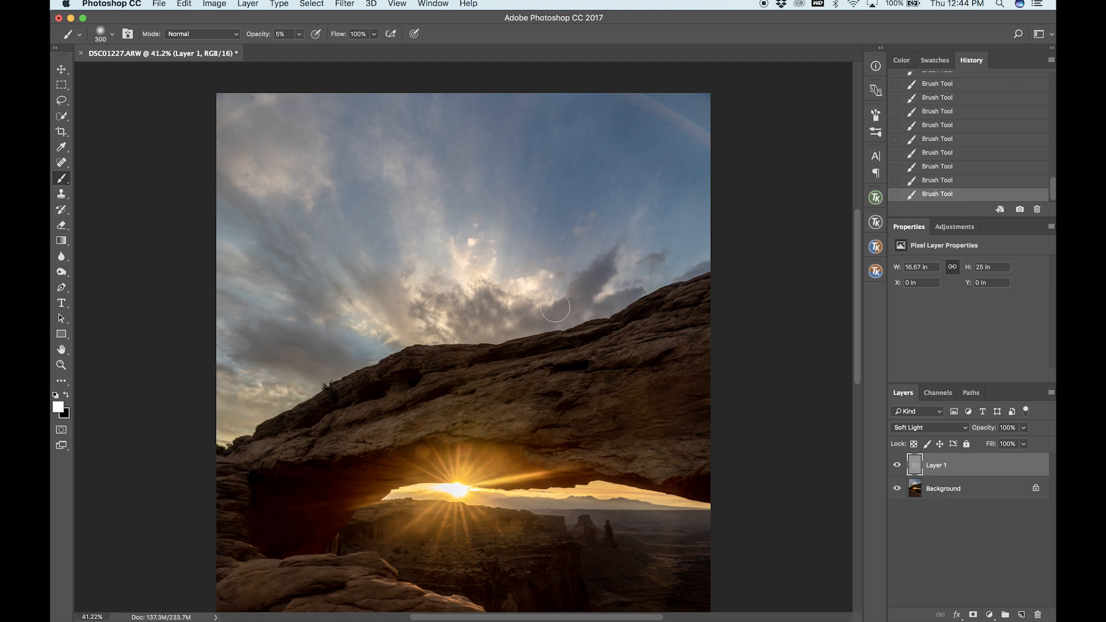
{"action": "left_click_drag", "start_coordinate": [540, 312], "coordinate": [622, 131]}
{"action": "left_click_drag", "start_coordinate": [496, 311], "coordinate": [568, 78]}
{"action": "left_click_drag", "start_coordinate": [480, 307], "coordinate": [508, 50]}
{"action": "left_click_drag", "start_coordinate": [464, 268], "coordinate": [476, 24]}
{"action": "left_click_drag", "start_coordinate": [368, 97], "coordinate": [365, 74]}
{"action": "left_click_drag", "start_coordinate": [291, 160], "coordinate": [250, 80]}
{"action": "left_click_drag", "start_coordinate": [391, 346], "coordinate": [112, 213]}
{"action": "left_click_drag", "start_coordinate": [388, 348], "coordinate": [85, 258]}
{"action": "left_click_drag", "start_coordinate": [595, 312], "coordinate": [833, 165]}
{"action": "left_click_drag", "start_coordinate": [538, 331], "coordinate": [663, 108]}
- Toggle Layer 1's visibility to compare the whole photo before and after the dodging
{"action": "scroll", "coordinate": [509, 226], "scroll_direction": "down", "scroll_amount": 5}
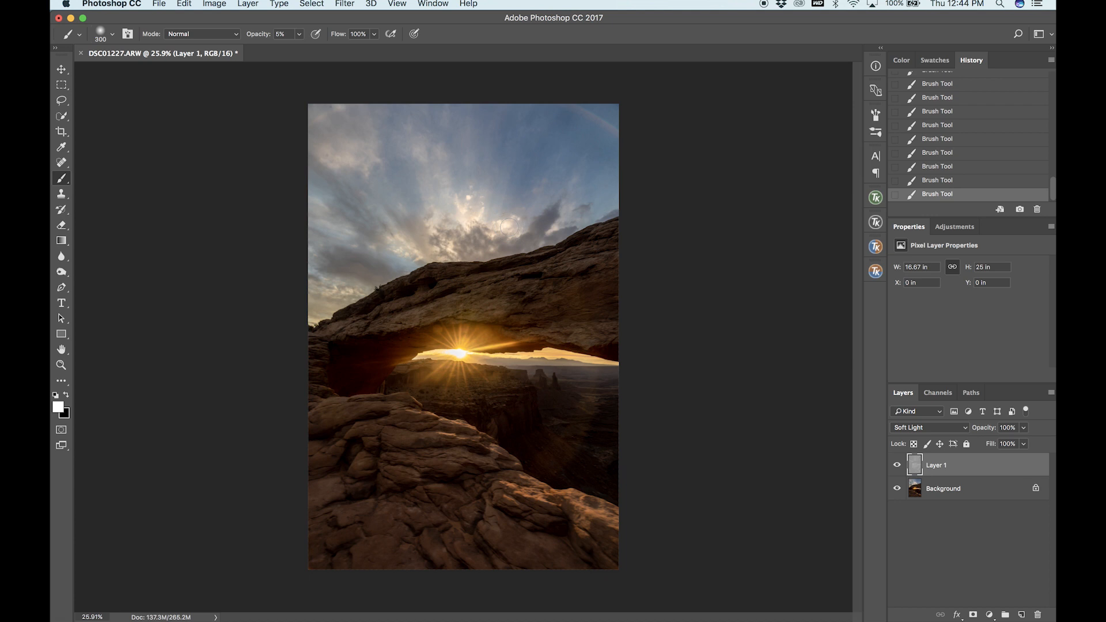
{"action": "left_click", "coordinate": [899, 466]}
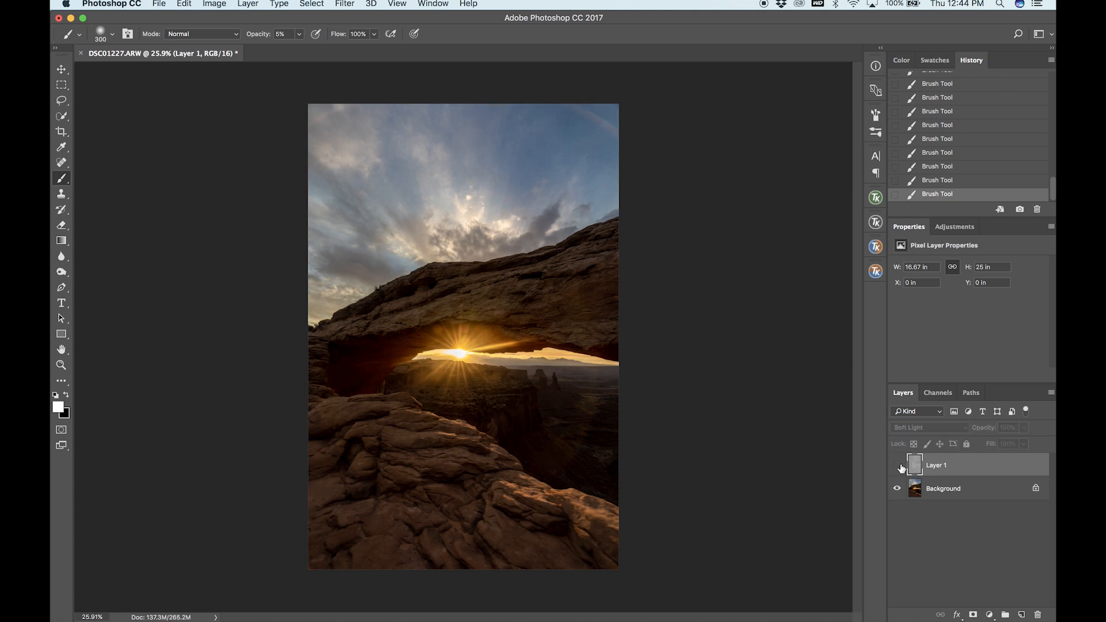
{"action": "left_click", "coordinate": [898, 466]}
{"action": "left_click", "coordinate": [900, 466]}
{"action": "left_click", "coordinate": [896, 465]}
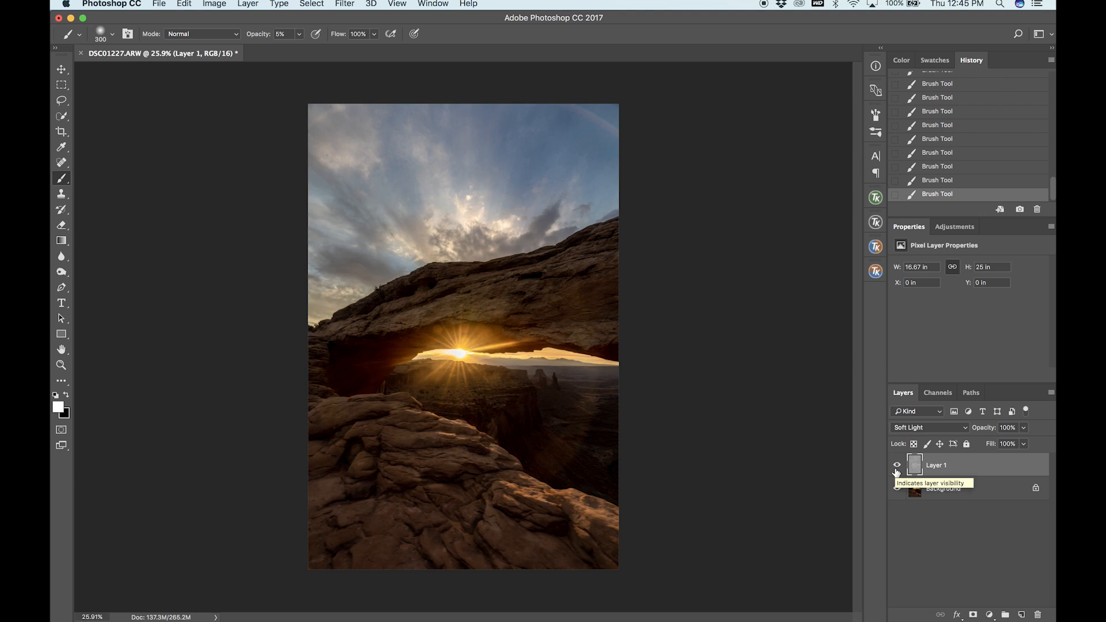
{"action": "left_click", "coordinate": [897, 466]}
{"action": "left_click", "coordinate": [898, 466]}
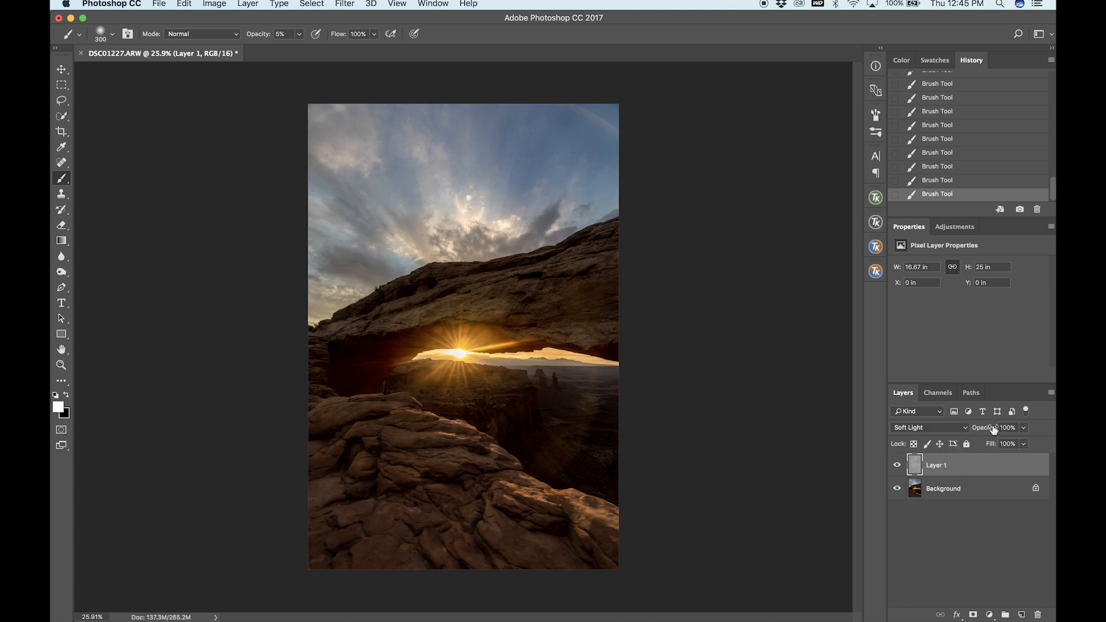
- Duplicate Layer 1 to strengthen the dodging and set the copy's opacity to 50%
{"action": "mouse_move", "coordinate": [993, 429]}
{"action": "left_mouse_down"}
{"action": "mouse_move", "coordinate": [971, 432]}
{"action": "mouse_move", "coordinate": [1053, 433]}
{"action": "left_mouse_up"}
{"action": "left_click", "coordinate": [897, 468]}
{"action": "key", "text": "super+j"}
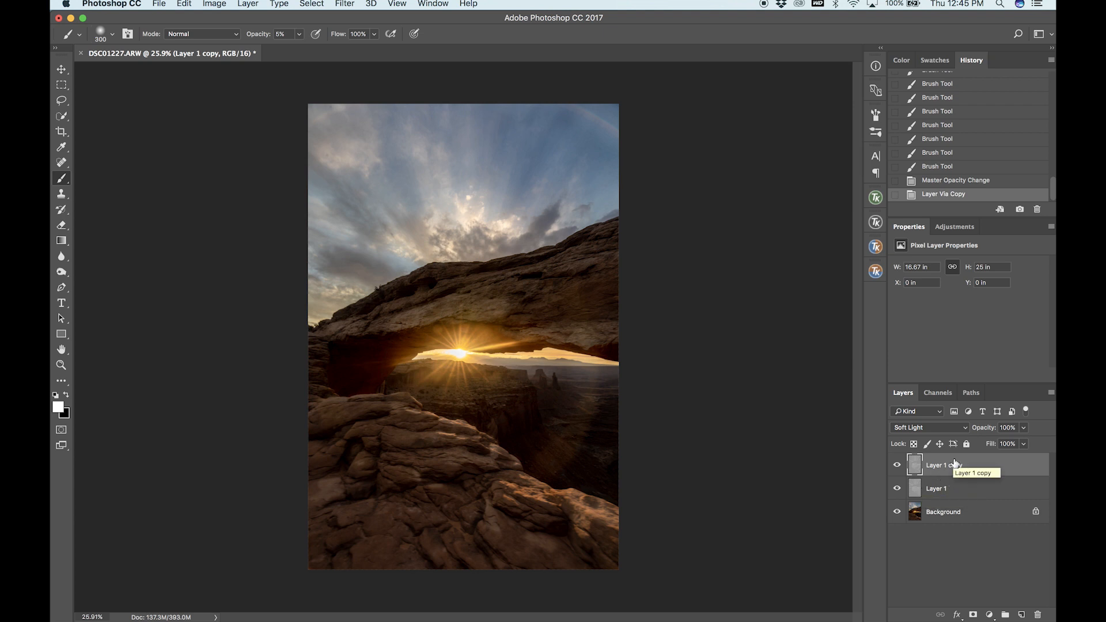
{"action": "left_click", "coordinate": [1005, 427]}
{"action": "type", "text": "5"}
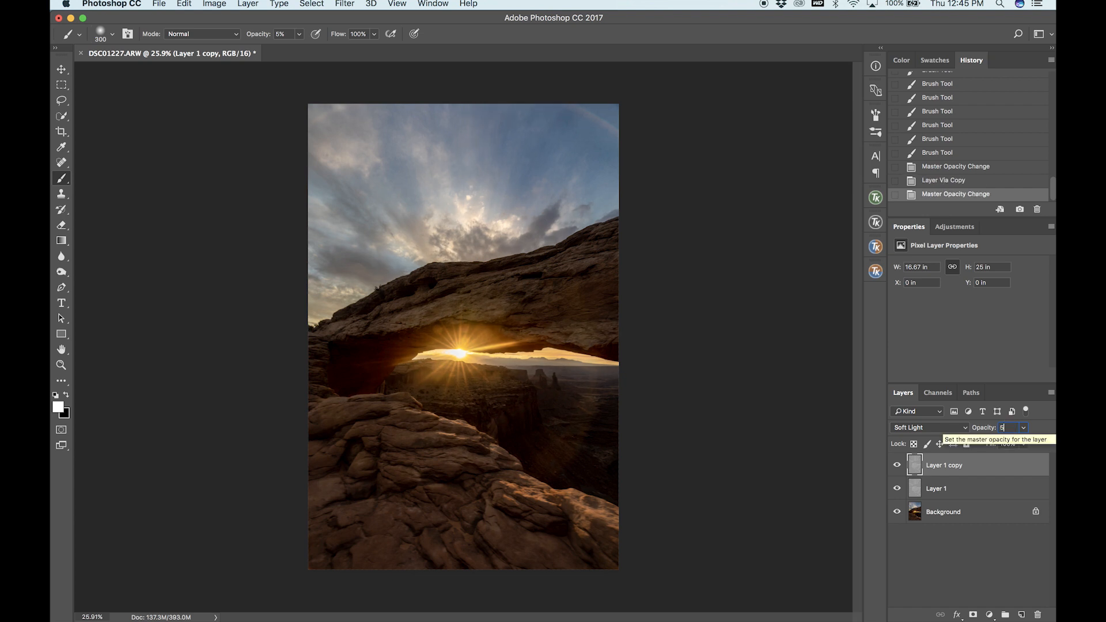
- Compare the photo with both dodge layers hidden and shown, and set Layer 1 copy's opacity to 20%
{"action": "left_click", "coordinate": [897, 466]}
{"action": "left_click", "coordinate": [896, 489]}
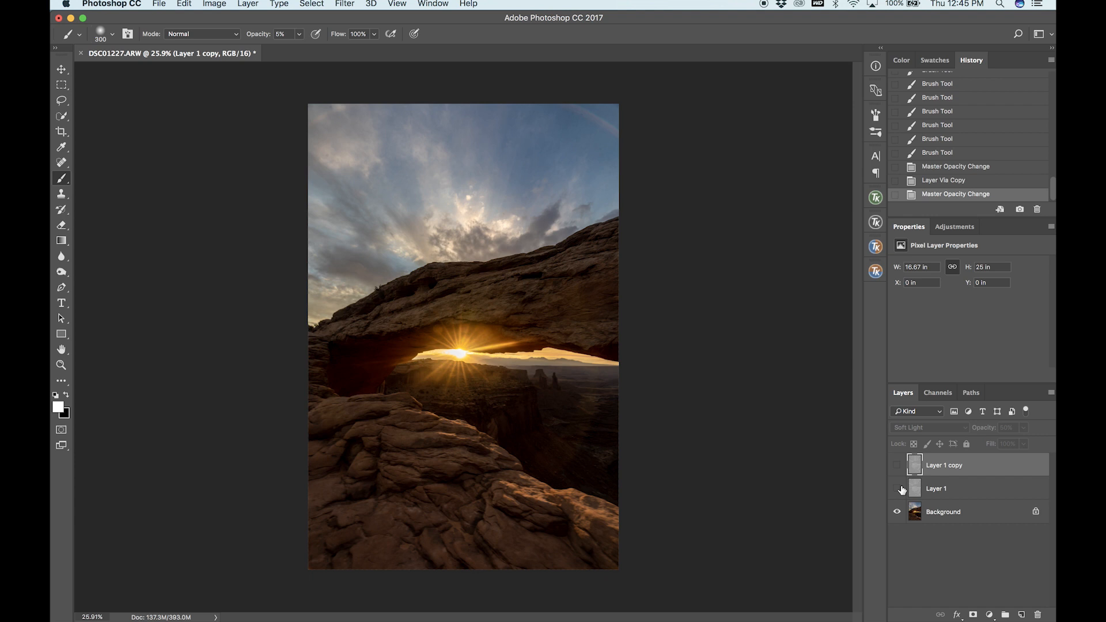
{"action": "left_click", "coordinate": [897, 489]}
{"action": "left_click", "coordinate": [897, 465]}
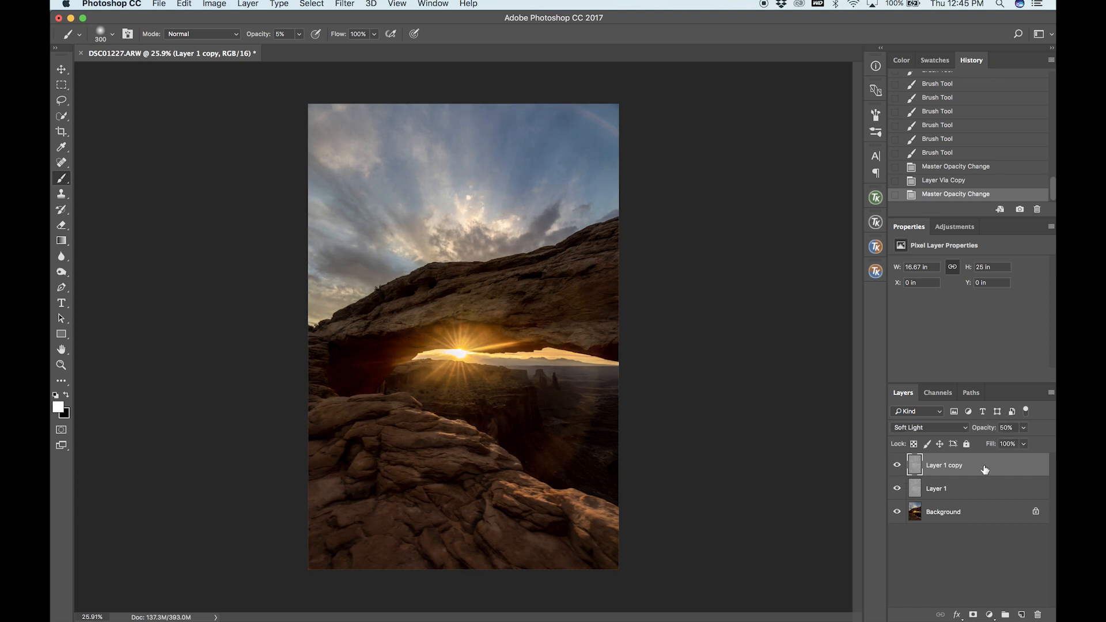
{"action": "type", "text": "20"}
{"action": "key", "text": "Return"}
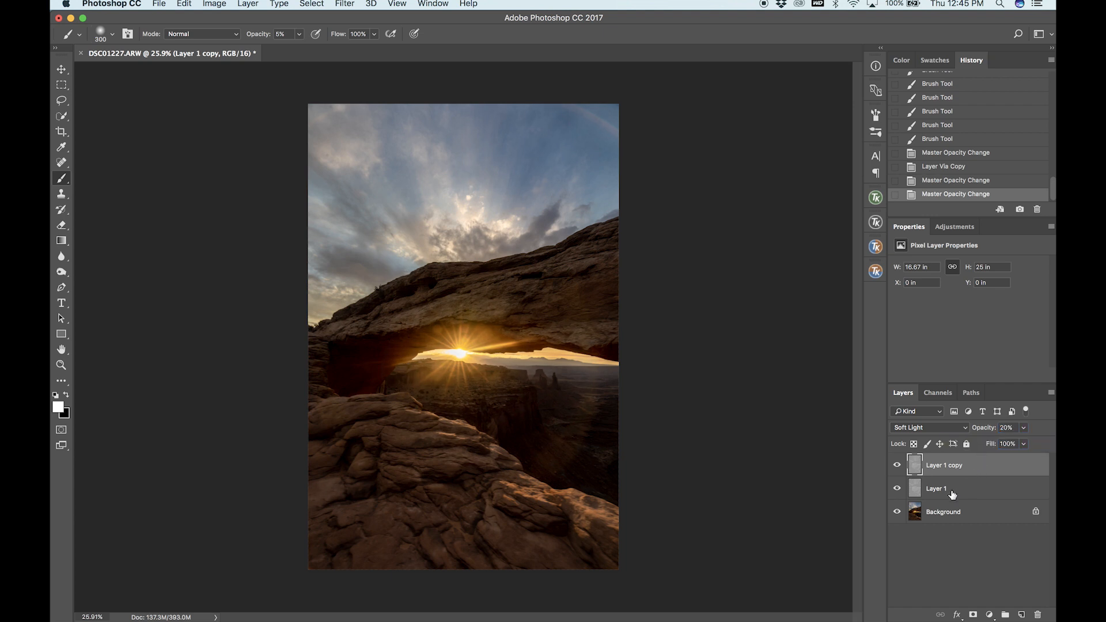
- Group Layer 1 and Layer 1 copy, and toggle the group's visibility to compare the result
{"action": "left_click", "coordinate": [951, 494], "text": "shift"}
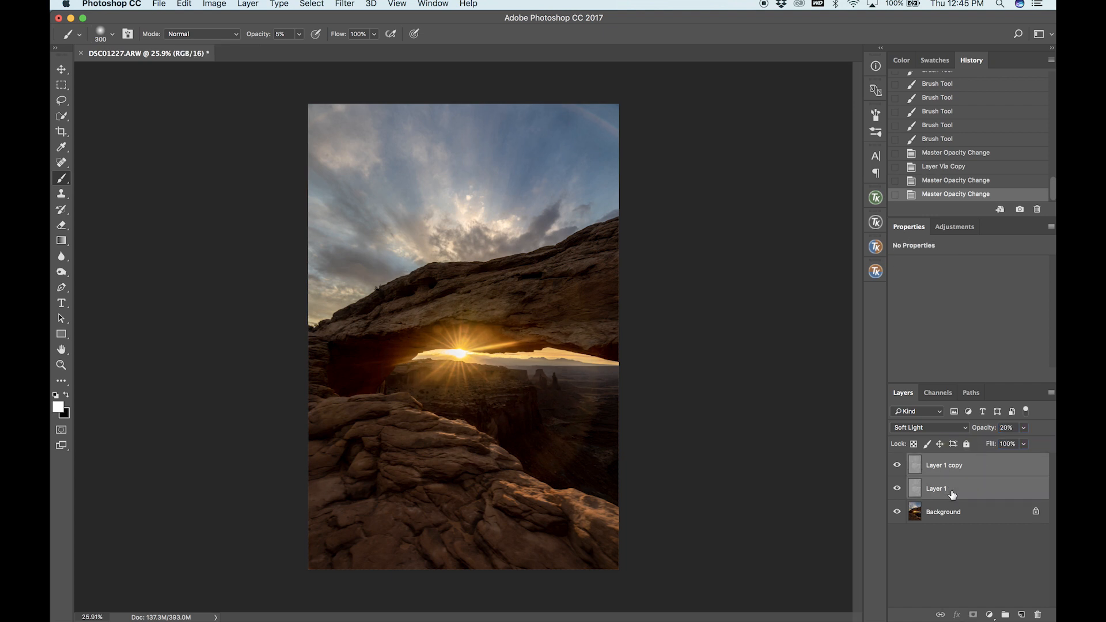
{"action": "key", "text": "super+g"}
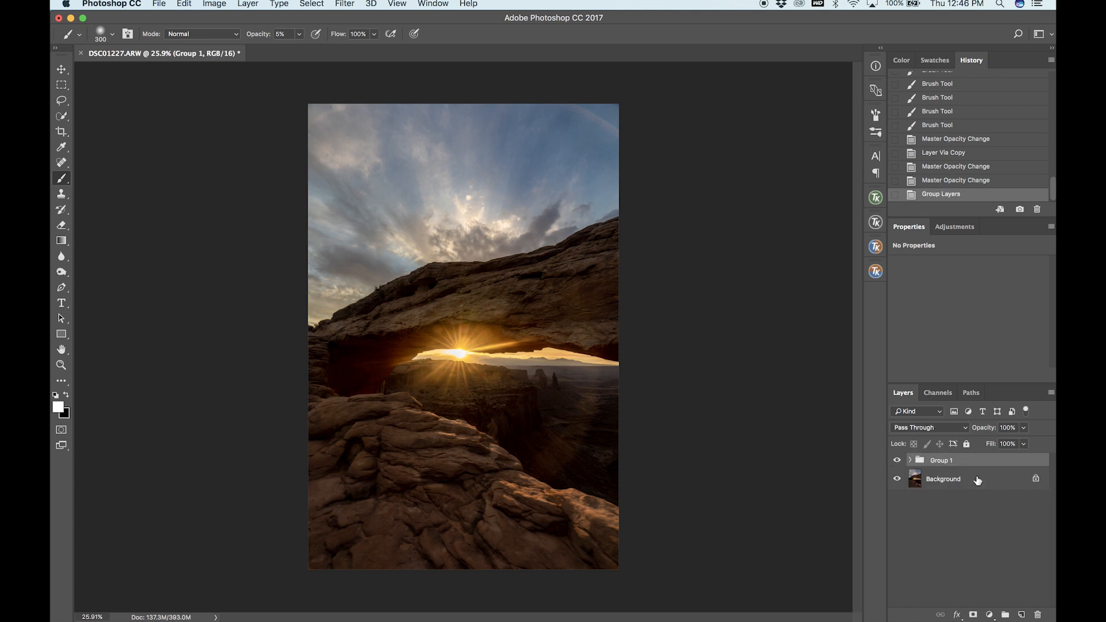
{"action": "left_click", "coordinate": [898, 460]}
{"action": "left_click", "coordinate": [897, 460]}
- Add a new layer in Soft Light mode filled with the 50% gray neutral color above the group
{"action": "left_click", "coordinate": [1021, 615], "text": "alt"}
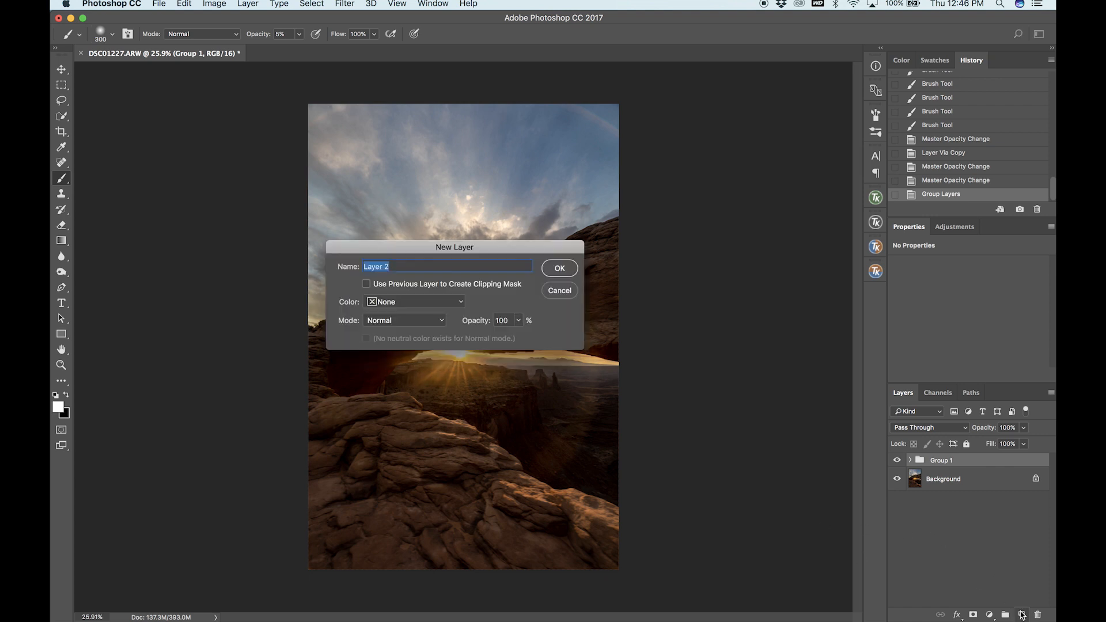
{"action": "left_click", "coordinate": [398, 320]}
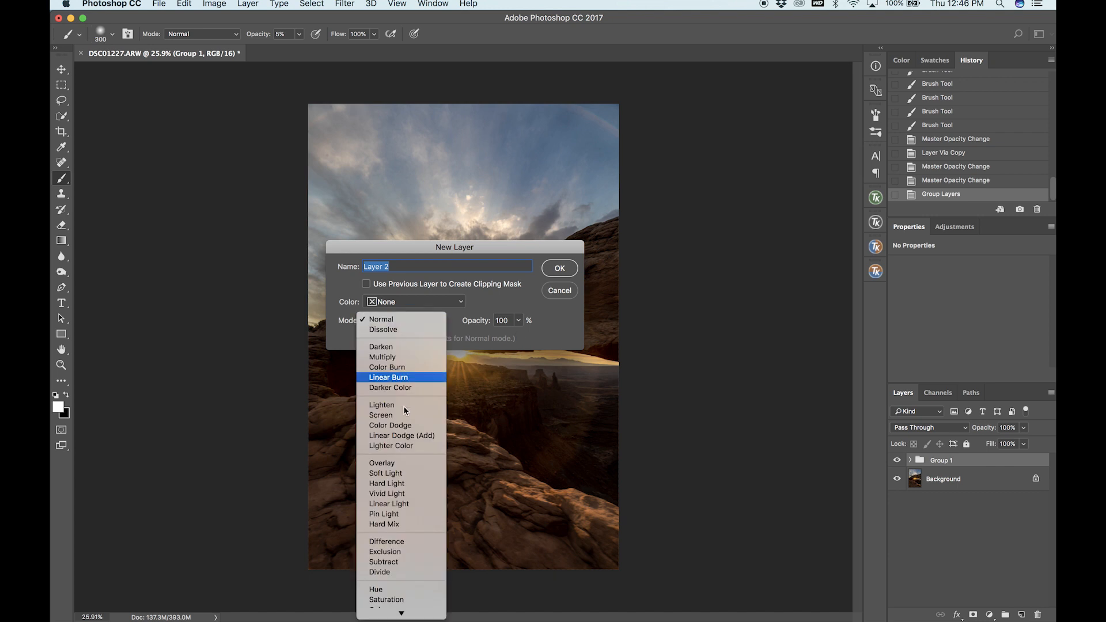
{"action": "left_click", "coordinate": [398, 473]}
{"action": "left_click", "coordinate": [412, 340]}
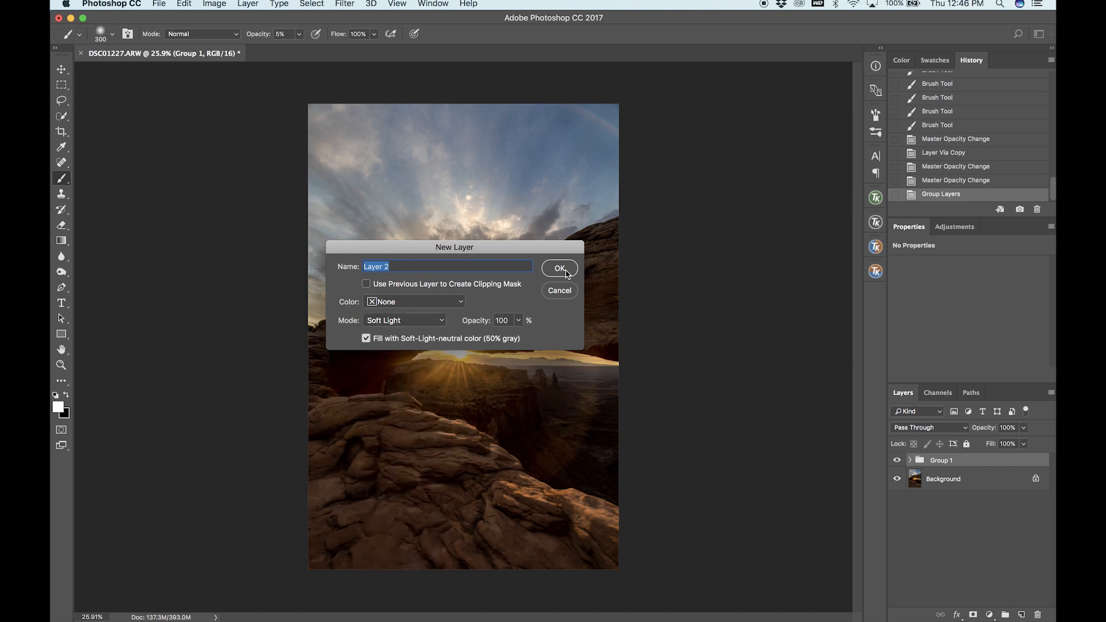
{"action": "left_click", "coordinate": [557, 270]}
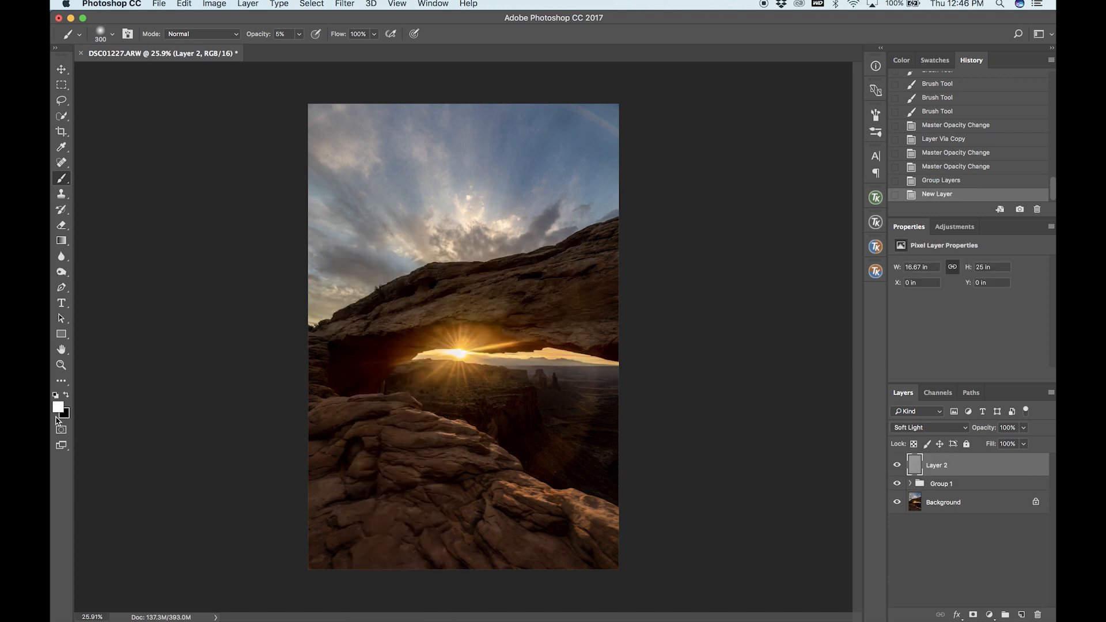
- Set the brush to paint black at 10% opacity with a 100 px tip for burning on Layer 2
{"action": "left_click", "coordinate": [67, 394]}
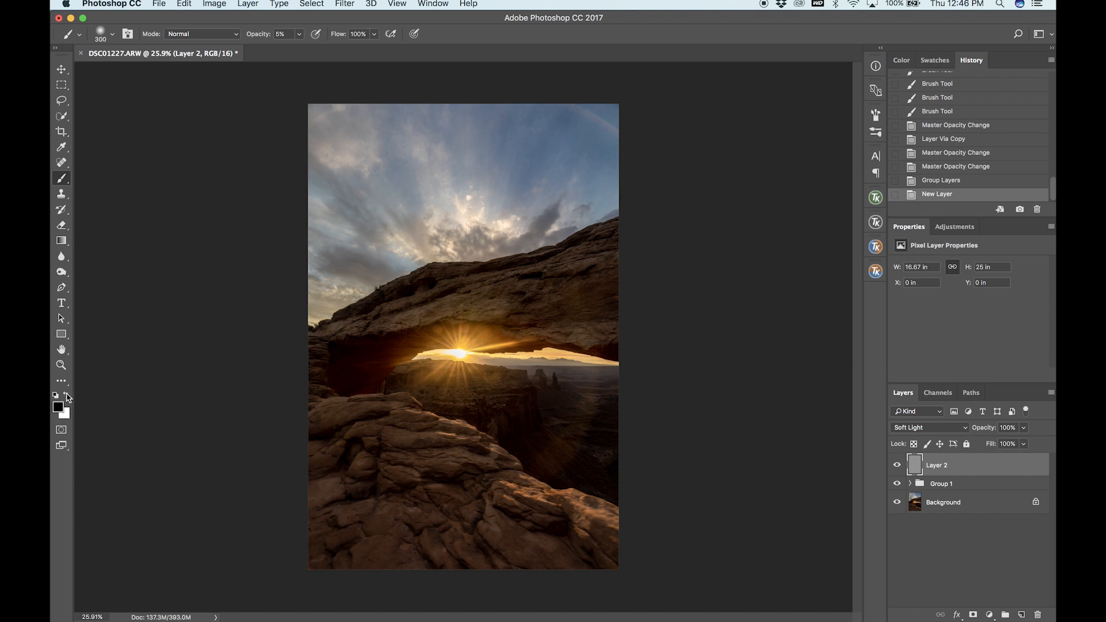
{"action": "left_click", "coordinate": [289, 34]}
{"action": "scroll", "coordinate": [405, 318], "scroll_direction": "up", "scroll_amount": 3}
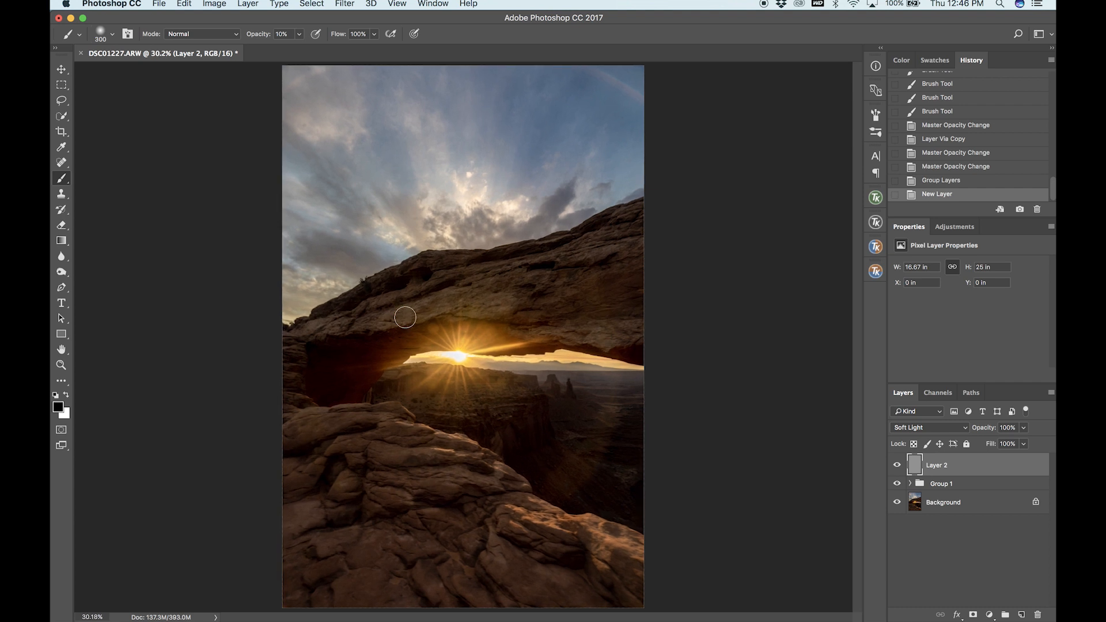
{"action": "scroll", "coordinate": [368, 316], "scroll_direction": "down", "scroll_amount": 2}
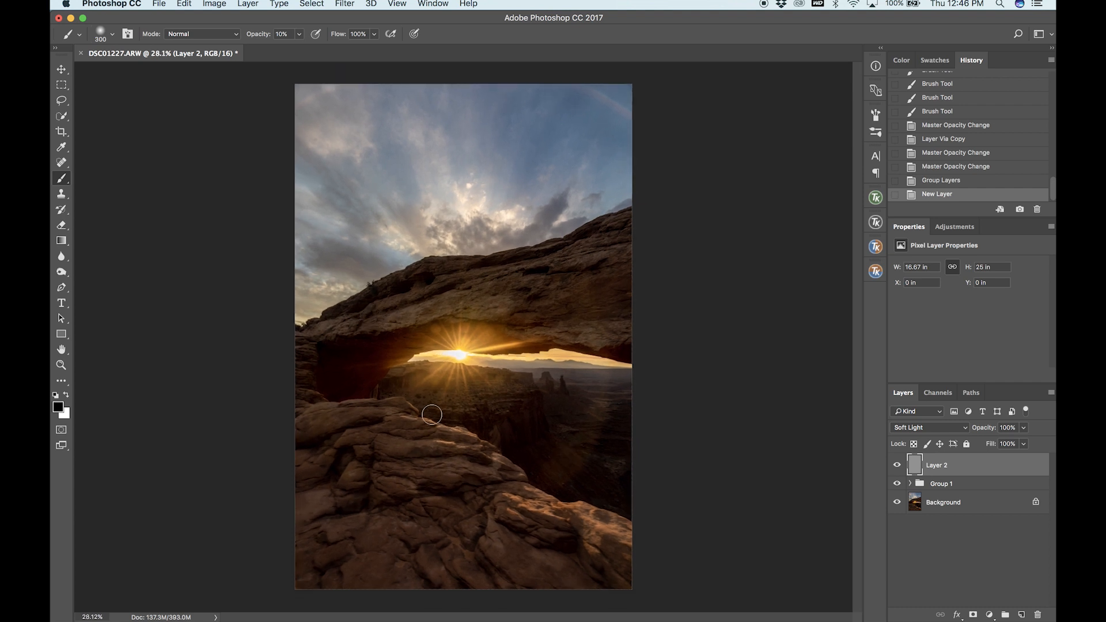
{"action": "key", "text": "bracketleft"}
{"action": "key", "text": "bracketleft"}
{"action": "key", "text": "bracketleft"}
{"action": "scroll", "coordinate": [382, 285], "scroll_direction": "up", "scroll_amount": 3}
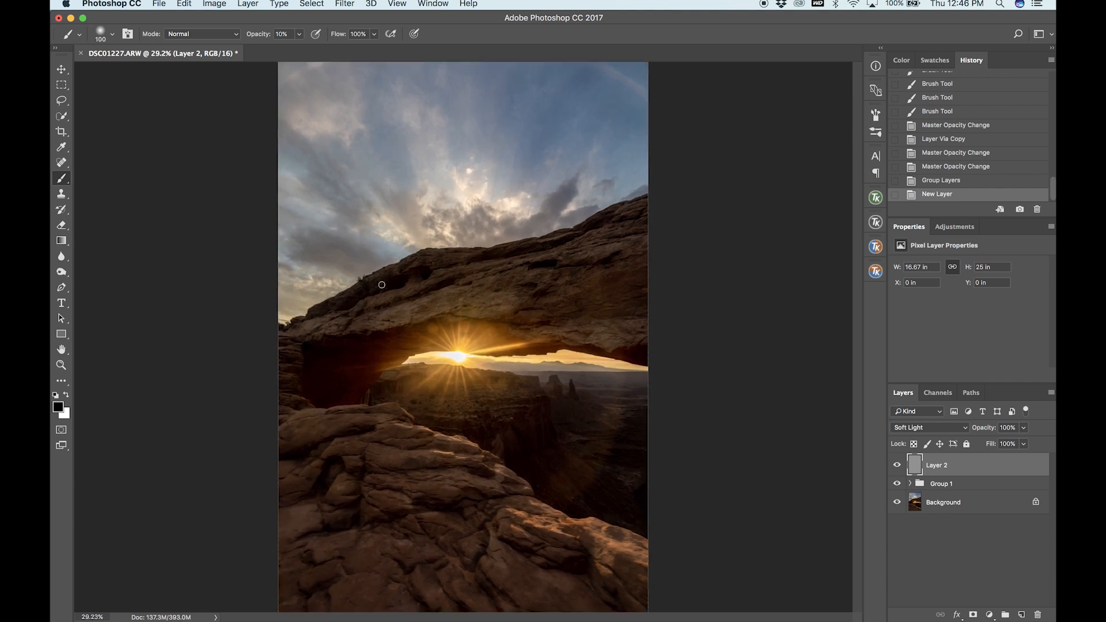
{"action": "scroll", "coordinate": [381, 284], "scroll_direction": "down", "scroll_amount": 2}
{"action": "scroll", "coordinate": [381, 284], "scroll_direction": "up", "scroll_amount": 2}
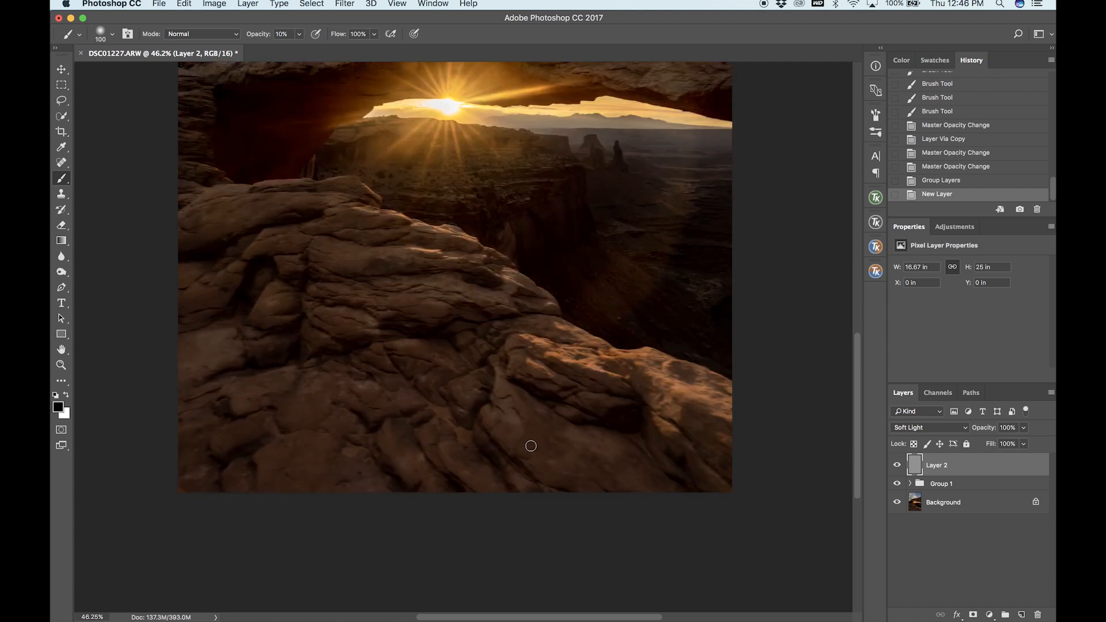
- Burn the shadowed creases across the lower foreground rocks on Layer 2 with a 150 px brush
{"action": "key", "text": "bracketright"}
{"action": "key", "text": "bracketright"}
{"action": "mouse_move", "coordinate": [484, 452]}
{"action": "left_mouse_down"}
{"action": "mouse_move", "coordinate": [500, 483]}
{"action": "mouse_move", "coordinate": [508, 478]}
{"action": "left_mouse_up"}
{"action": "left_click_drag", "start_coordinate": [486, 431], "coordinate": [534, 475]}
{"action": "left_click_drag", "start_coordinate": [461, 481], "coordinate": [385, 465]}
{"action": "mouse_move", "coordinate": [352, 410]}
{"action": "left_mouse_down"}
{"action": "mouse_move", "coordinate": [425, 412]}
{"action": "mouse_move", "coordinate": [390, 355]}
{"action": "left_mouse_up"}
{"action": "left_click_drag", "start_coordinate": [540, 397], "coordinate": [599, 419]}
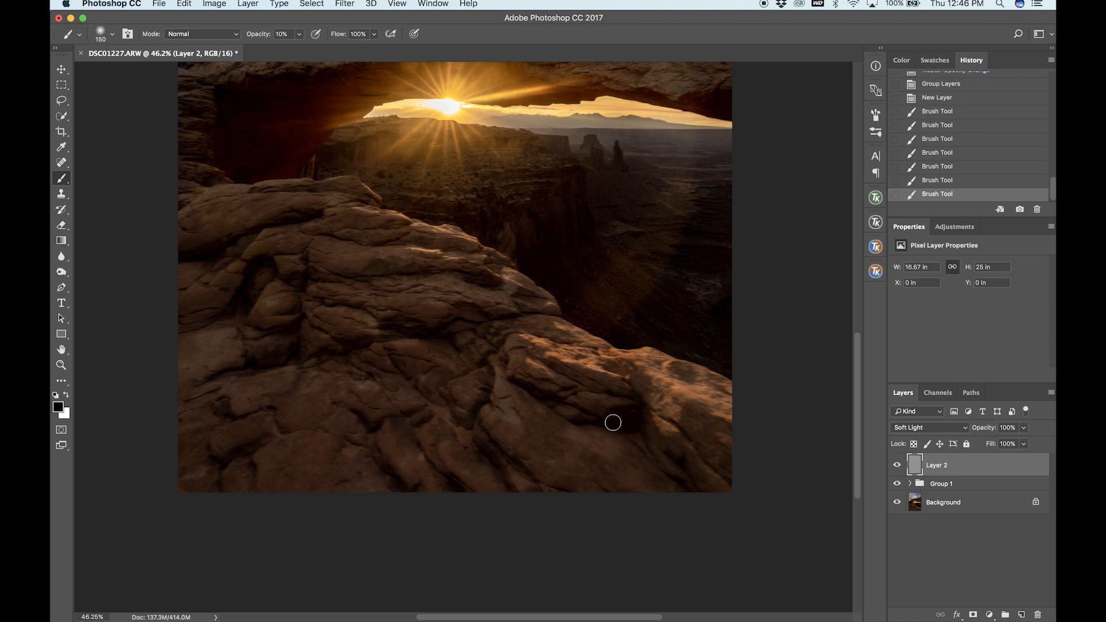
- Burn the rock shadows along the left side of the foreground with an 80 px brush
{"action": "key", "text": "bracketleft"}
{"action": "key", "text": "bracketleft"}
{"action": "key", "text": "bracketleft"}
{"action": "key", "text": "bracketleft"}
{"action": "mouse_move", "coordinate": [221, 466]}
{"action": "left_mouse_down"}
{"action": "mouse_move", "coordinate": [254, 449]}
{"action": "mouse_move", "coordinate": [226, 407]}
{"action": "left_mouse_up"}
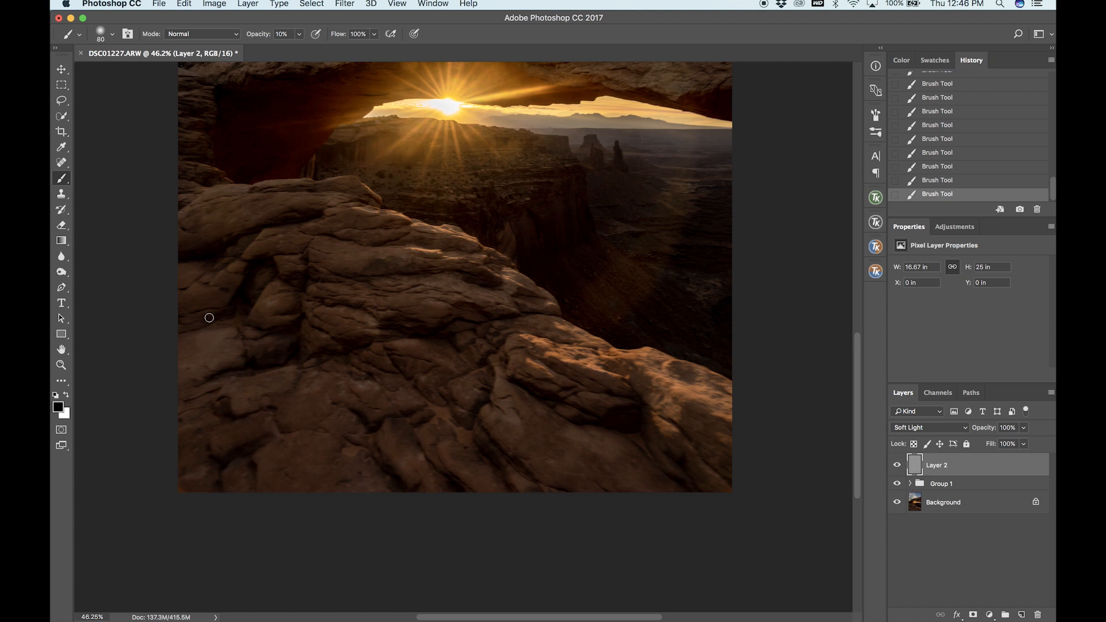
{"action": "mouse_move", "coordinate": [215, 318]}
{"action": "left_mouse_down"}
{"action": "mouse_move", "coordinate": [238, 289]}
{"action": "mouse_move", "coordinate": [216, 285]}
{"action": "left_mouse_up"}
- Enlarge the brush and burn the dark rock wall beneath the left end of the arch
{"action": "scroll", "coordinate": [210, 182], "scroll_direction": "up", "scroll_amount": 5}
{"action": "key", "text": "bracketright"}
{"action": "key", "text": "bracketright"}
{"action": "key", "text": "bracketright"}
{"action": "key", "text": "bracketright"}
{"action": "key", "text": "bracketright"}
{"action": "key", "text": "bracketright"}
{"action": "key", "text": "bracketright"}
{"action": "key", "text": "bracketright"}
{"action": "key", "text": "bracketright"}
{"action": "key", "text": "bracketright"}
{"action": "mouse_move", "coordinate": [243, 239]}
{"action": "left_mouse_down"}
{"action": "mouse_move", "coordinate": [217, 235]}
{"action": "mouse_move", "coordinate": [274, 220]}
{"action": "mouse_move", "coordinate": [266, 255]}
{"action": "mouse_move", "coordinate": [235, 272]}
{"action": "mouse_move", "coordinate": [365, 202]}
{"action": "mouse_move", "coordinate": [275, 277]}
{"action": "mouse_move", "coordinate": [393, 195]}
{"action": "mouse_move", "coordinate": [261, 254]}
{"action": "mouse_move", "coordinate": [227, 252]}
{"action": "mouse_move", "coordinate": [225, 240]}
{"action": "mouse_move", "coordinate": [250, 218]}
{"action": "mouse_move", "coordinate": [293, 226]}
{"action": "left_mouse_up"}
- Reduce the brush to 150 px and burn the shadows along the left and middle of the arch
{"action": "key", "text": "bracketleft"}
{"action": "key", "text": "bracketleft"}
{"action": "key", "text": "bracketleft"}
{"action": "key", "text": "bracketleft"}
{"action": "key", "text": "bracketleft"}
{"action": "key", "text": "bracketleft"}
{"action": "key", "text": "bracketleft"}
{"action": "key", "text": "bracketleft"}
{"action": "key", "text": "bracketleft"}
{"action": "key", "text": "bracketleft"}
{"action": "key", "text": "bracketleft"}
{"action": "key", "text": "bracketleft"}
{"action": "key", "text": "bracketleft"}
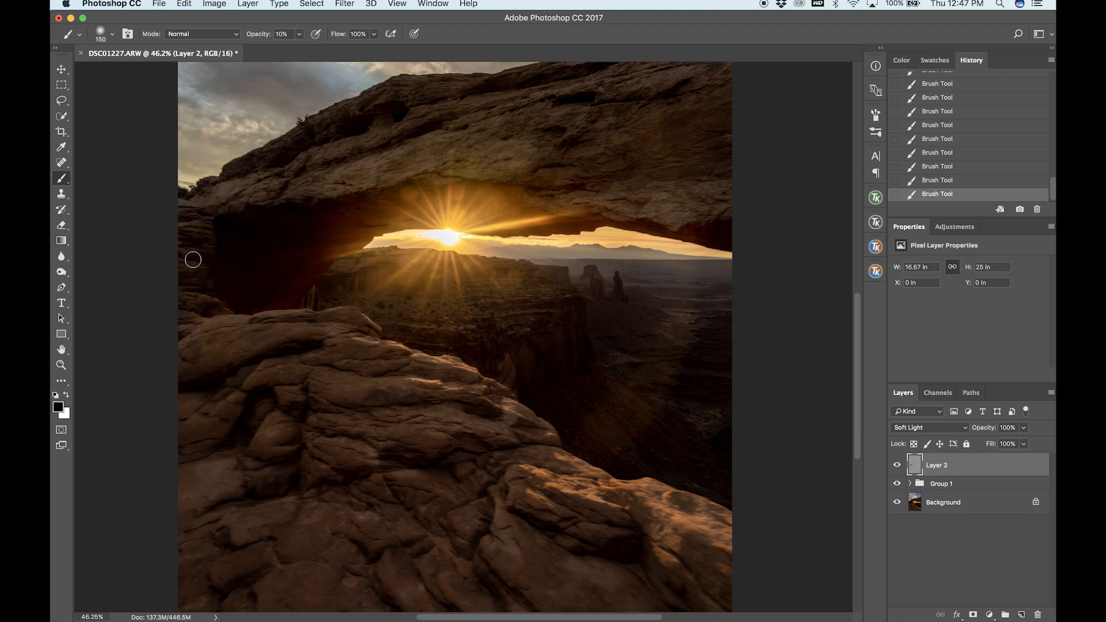
{"action": "scroll", "coordinate": [190, 257], "scroll_direction": "up", "scroll_amount": 5}
{"action": "mouse_move", "coordinate": [276, 311]}
{"action": "left_mouse_down"}
{"action": "mouse_move", "coordinate": [347, 276]}
{"action": "mouse_move", "coordinate": [278, 287]}
{"action": "left_mouse_up"}
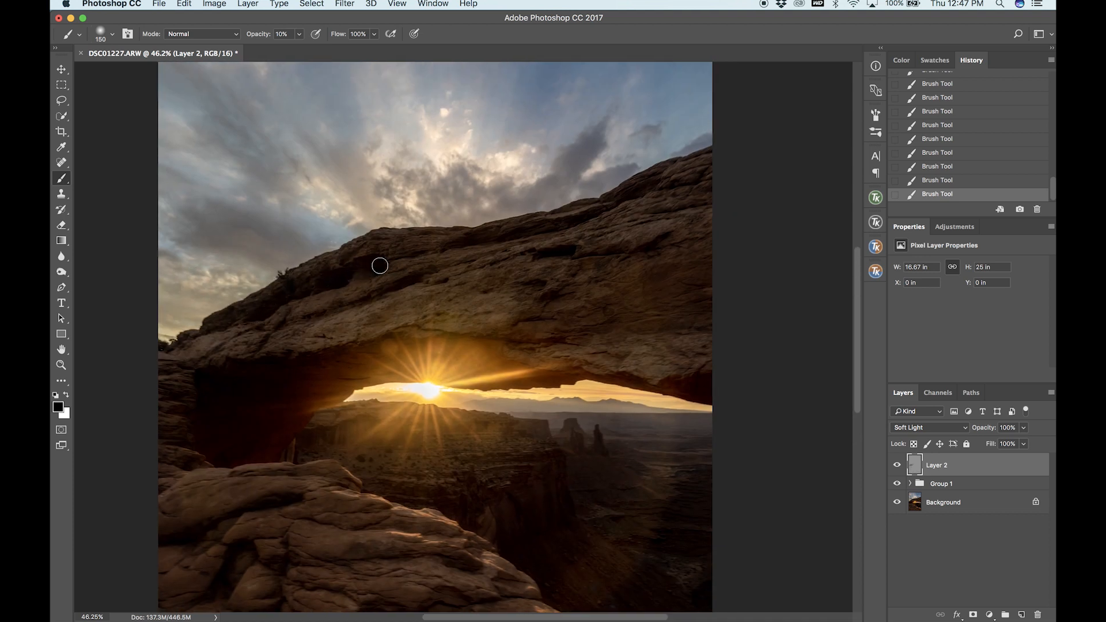
{"action": "left_click_drag", "start_coordinate": [546, 248], "coordinate": [550, 296]}
{"action": "mouse_move", "coordinate": [404, 288]}
{"action": "left_mouse_down"}
{"action": "mouse_move", "coordinate": [415, 282]}
{"action": "mouse_move", "coordinate": [407, 289]}
{"action": "left_mouse_up"}
- Burn the shadows on the right part of the arch, including its lower edge
{"action": "scroll", "coordinate": [406, 290], "scroll_direction": "right", "scroll_amount": 1}
{"action": "scroll", "coordinate": [407, 290], "scroll_direction": "right", "scroll_amount": 10}
{"action": "scroll", "coordinate": [406, 289], "scroll_direction": "up", "scroll_amount": 2}
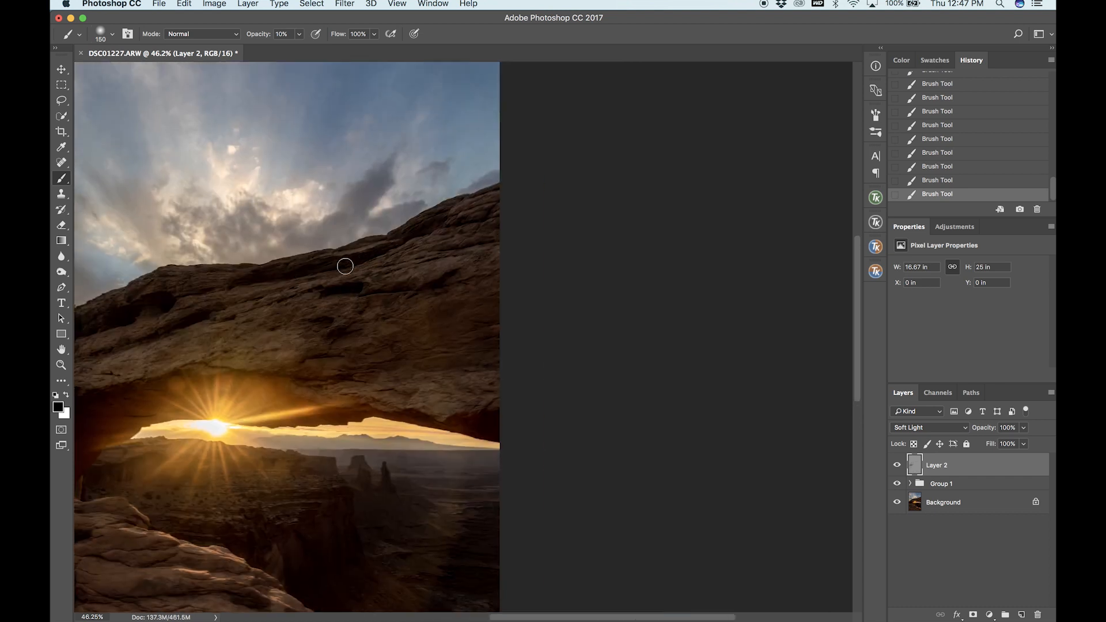
{"action": "mouse_move", "coordinate": [458, 218]}
{"action": "left_mouse_down"}
{"action": "mouse_move", "coordinate": [413, 220]}
{"action": "mouse_move", "coordinate": [456, 216]}
{"action": "left_mouse_up"}
{"action": "left_click_drag", "start_coordinate": [451, 274], "coordinate": [422, 288]}
{"action": "mouse_move", "coordinate": [506, 421]}
{"action": "left_mouse_down"}
{"action": "mouse_move", "coordinate": [427, 416]}
{"action": "mouse_move", "coordinate": [515, 433]}
{"action": "mouse_move", "coordinate": [403, 421]}
{"action": "left_mouse_up"}
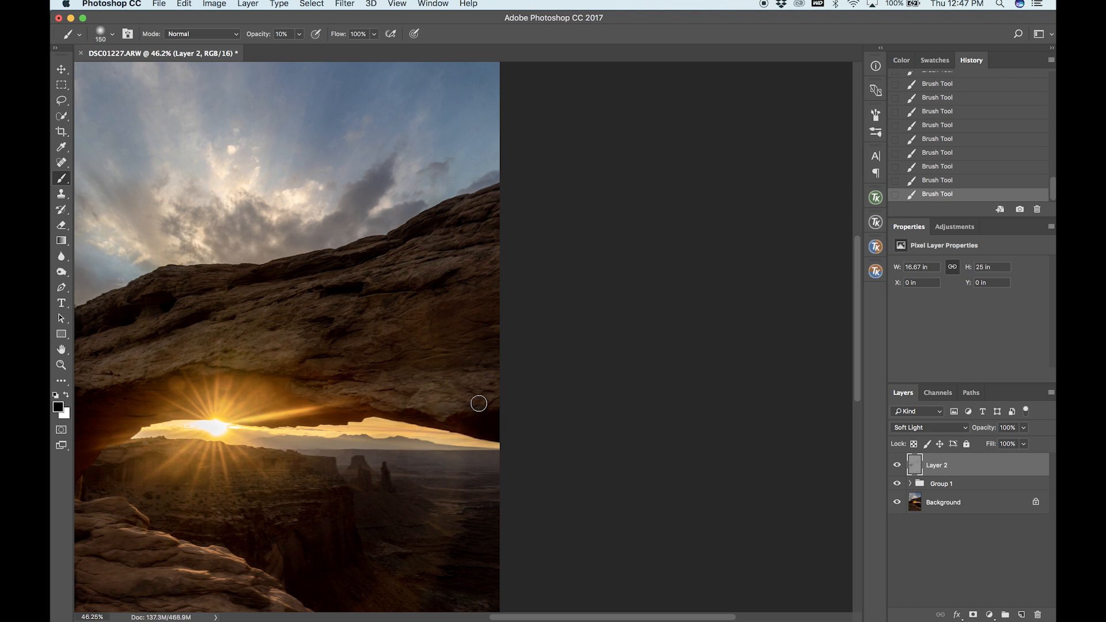
- Burn the dark clouds above and left of the arch with a 300 px brush
{"action": "scroll", "coordinate": [477, 398], "scroll_direction": "down", "scroll_amount": 5}
{"action": "scroll", "coordinate": [476, 401], "scroll_direction": "down", "scroll_amount": 1}
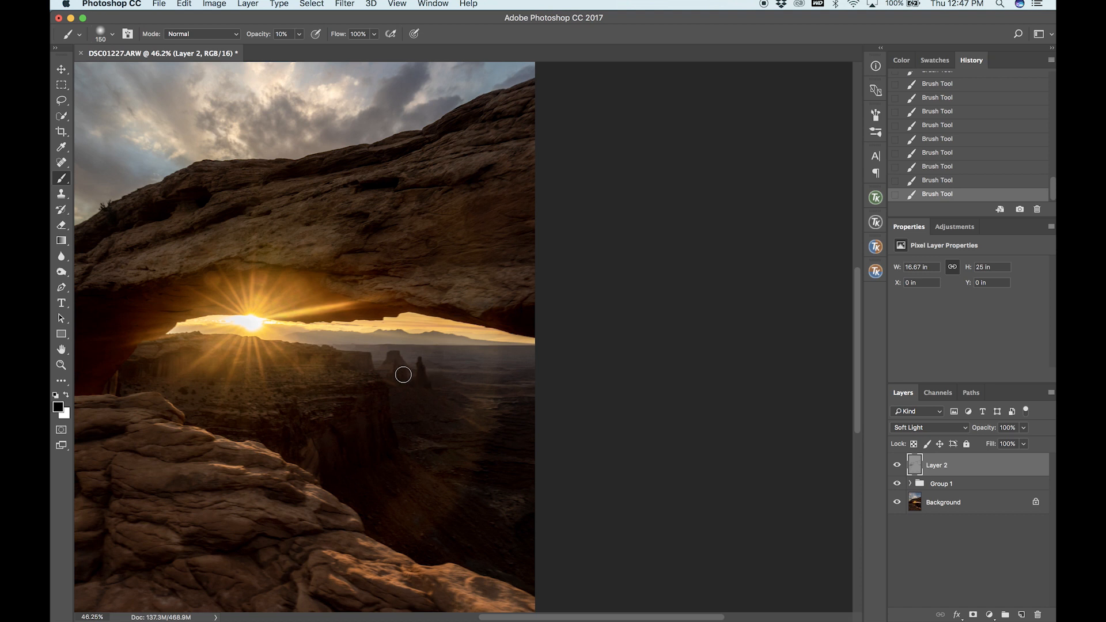
{"action": "scroll", "coordinate": [395, 371], "scroll_direction": "down", "scroll_amount": 1}
{"action": "key", "text": "super+0"}
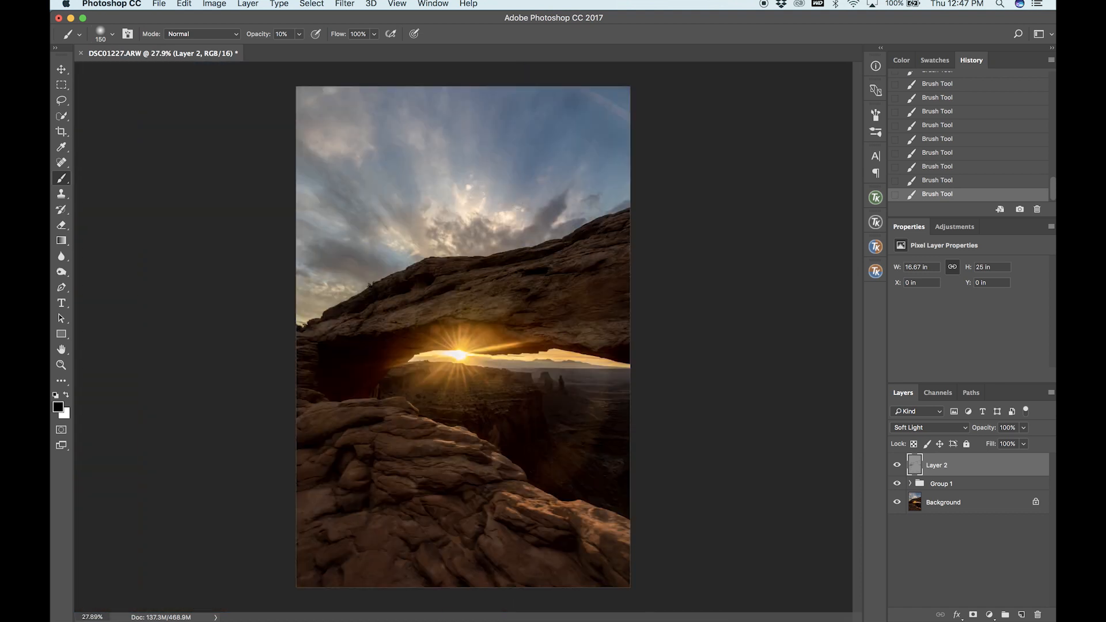
{"action": "key", "text": "bracketright"}
{"action": "key", "text": "bracketright"}
{"action": "key", "text": "bracketright"}
{"action": "key", "text": "bracketright"}
{"action": "left_click_drag", "start_coordinate": [427, 226], "coordinate": [407, 234]}
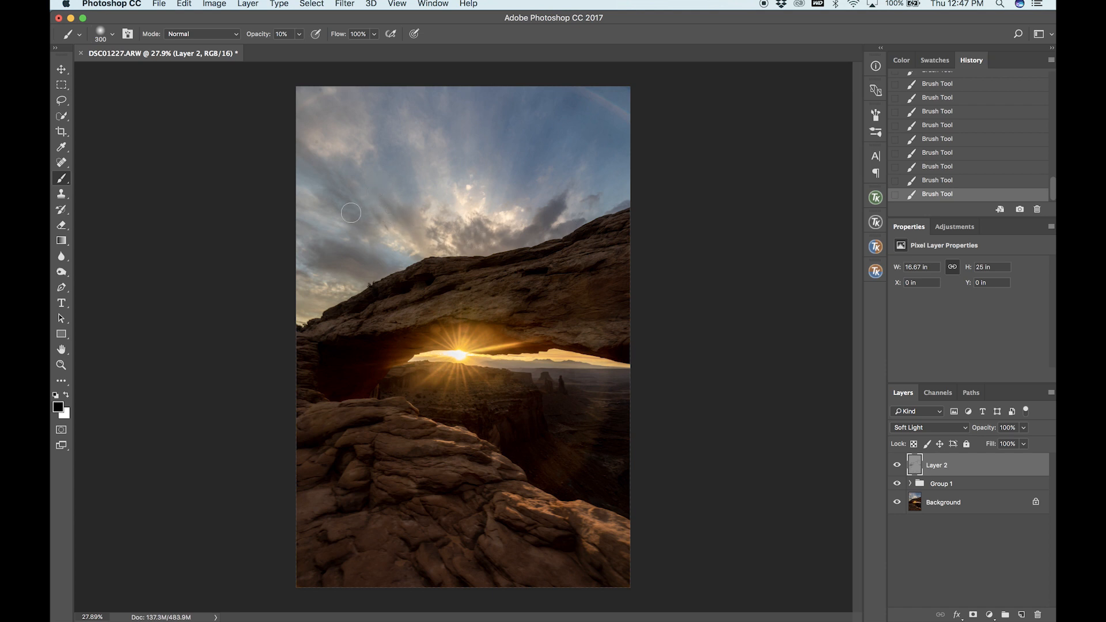
{"action": "left_click_drag", "start_coordinate": [325, 176], "coordinate": [361, 207]}
- Toggle Layer 2's visibility to compare the photo with and without the burning
{"action": "left_click", "coordinate": [897, 466]}
{"action": "left_click", "coordinate": [897, 466]}
{"action": "left_click", "coordinate": [898, 468]}
{"action": "left_click", "coordinate": [898, 468]}
- Stamp all visible layers into a new layer on top, and hide Layer 2 and Group 1
{"action": "key", "text": "super+alt+shift+e"}
{"action": "left_click", "coordinate": [897, 489]}
{"action": "left_click", "coordinate": [896, 506]}
- Toggle Layer 3's visibility repeatedly to compare the dodged and burned result with the original Background
{"action": "left_click", "coordinate": [896, 465]}
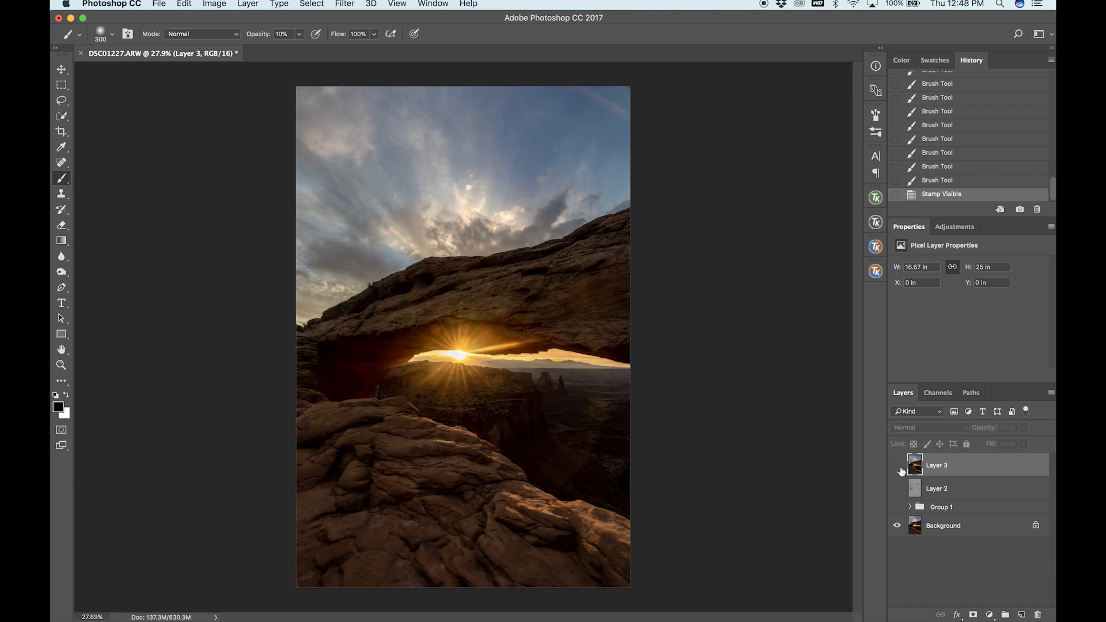
{"action": "left_click", "coordinate": [902, 471]}
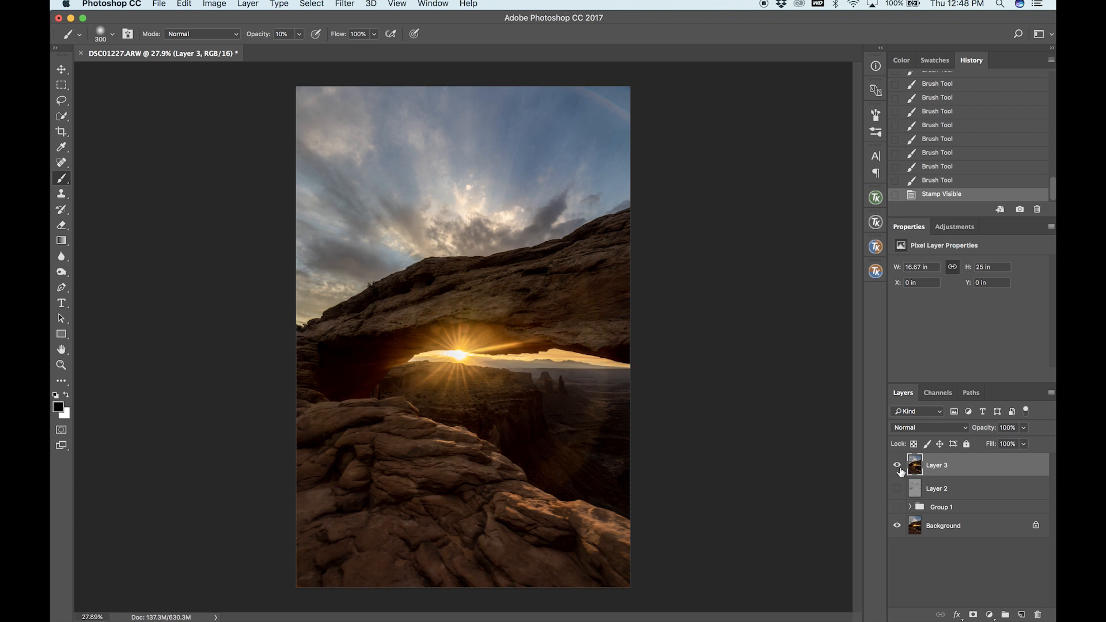
{"action": "left_click", "coordinate": [902, 472]}
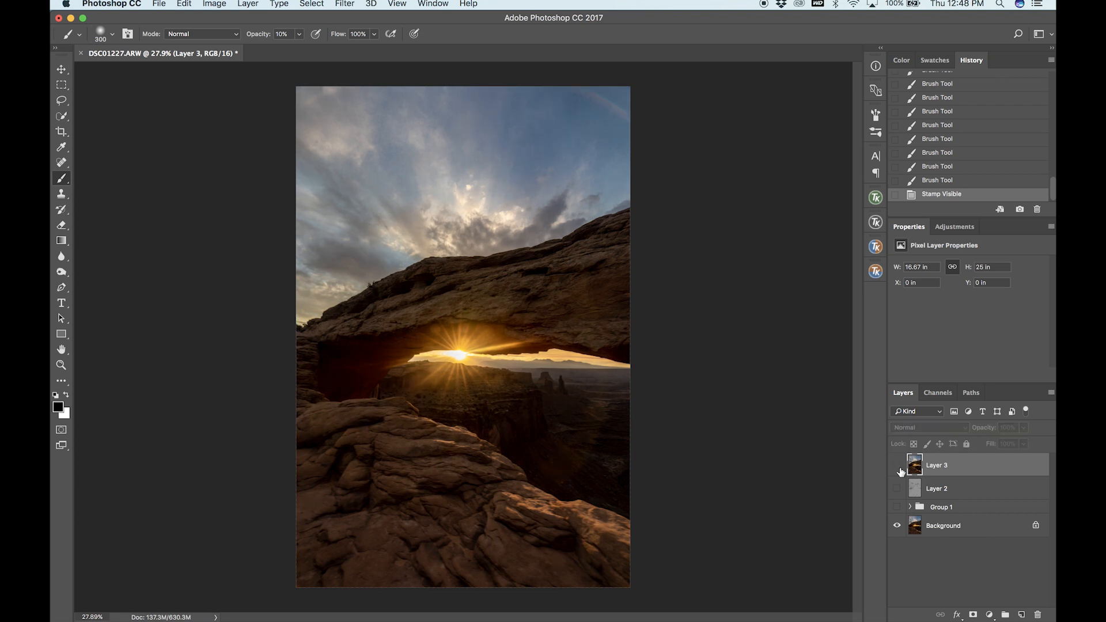
{"action": "left_click", "coordinate": [902, 472]}
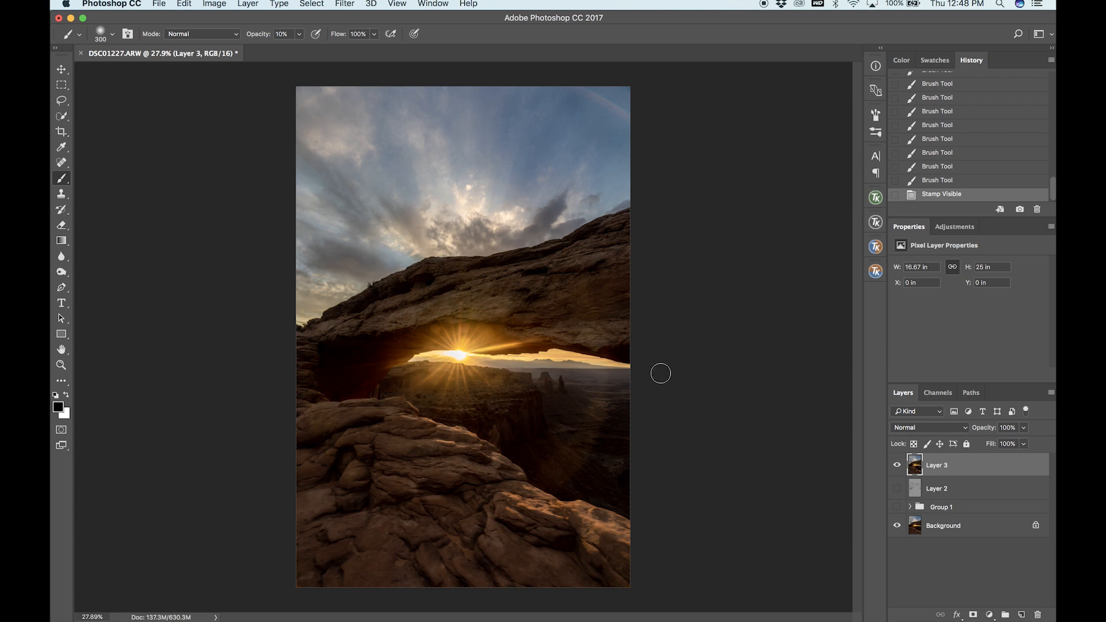
{"action": "left_click", "coordinate": [896, 465]}
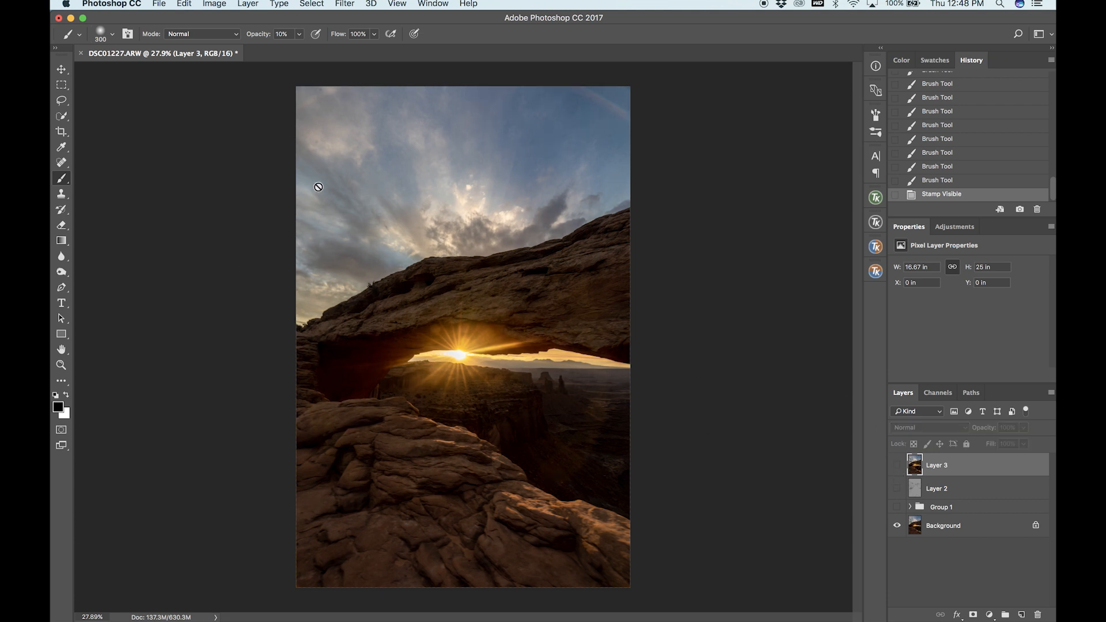
{"action": "left_click", "coordinate": [898, 471]}
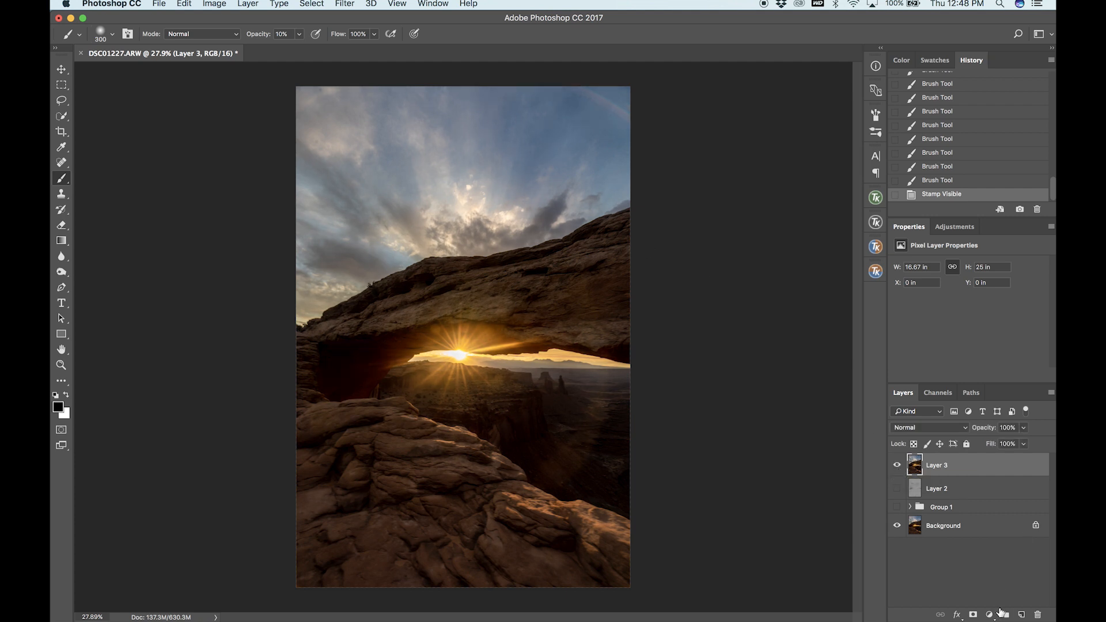
- Add a new layer above Layer 3 in Soft Light mode filled with the 50% gray neutral color
{"action": "left_click", "coordinate": [1020, 615], "text": "alt"}
{"action": "left_click", "coordinate": [415, 321]}
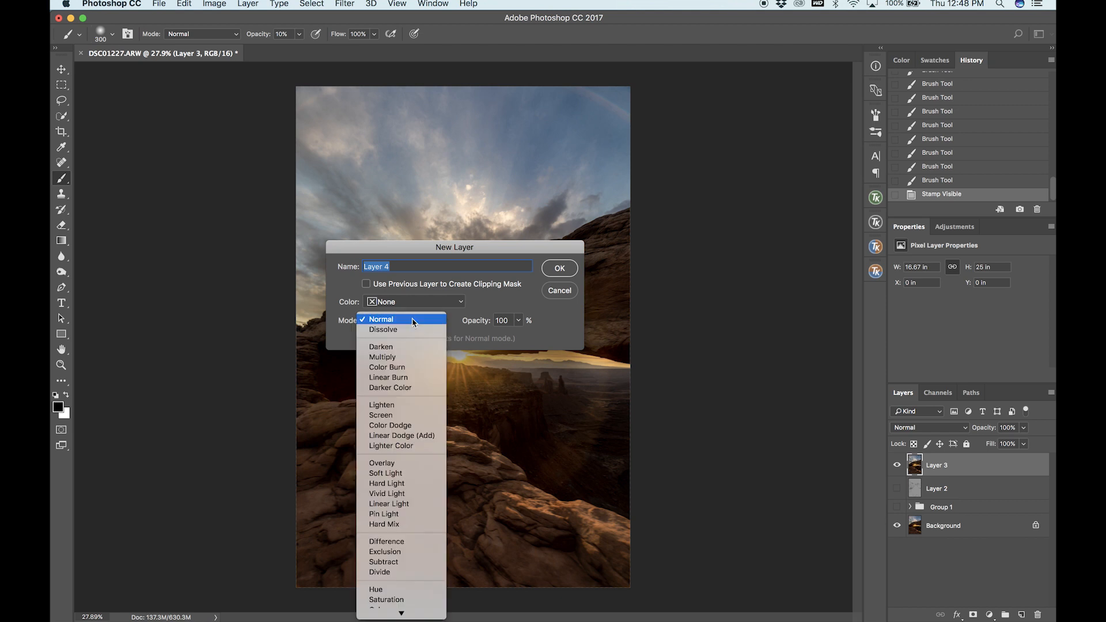
{"action": "left_click", "coordinate": [389, 473]}
{"action": "left_click", "coordinate": [425, 339]}
{"action": "left_click", "coordinate": [557, 269]}
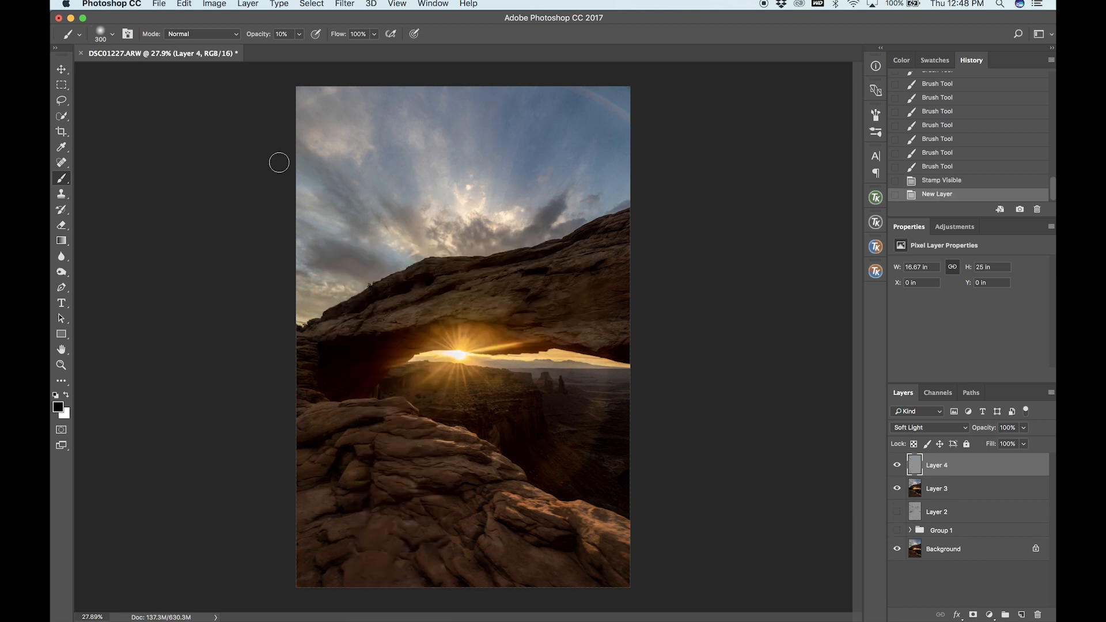
- Set the brush to paint white at 20% opacity with a 400 px tip
{"action": "left_click", "coordinate": [67, 395]}
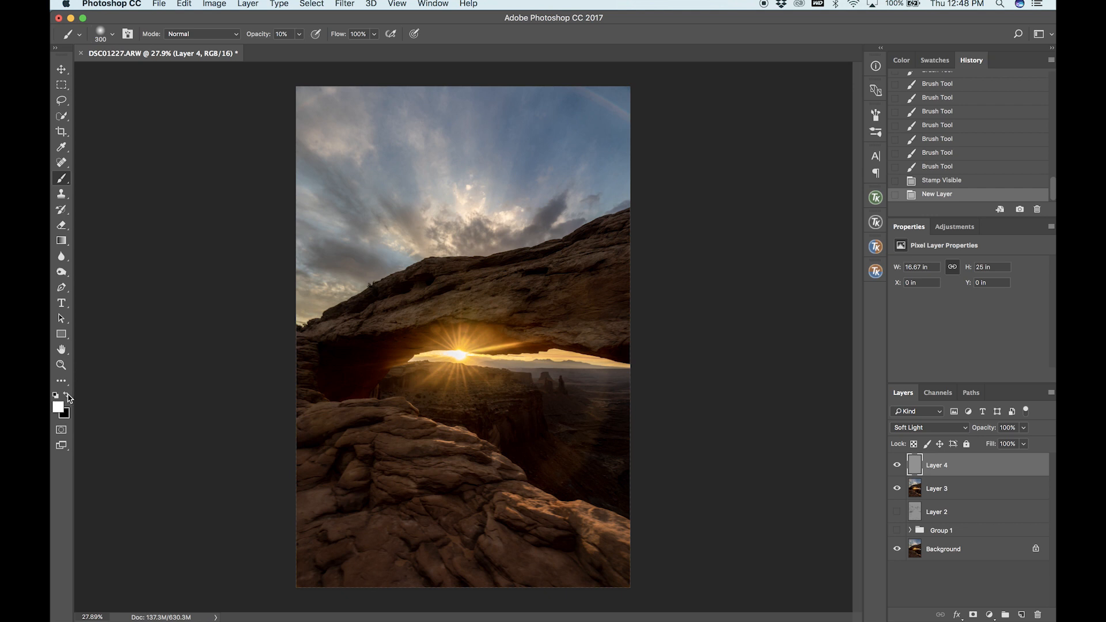
{"action": "left_click", "coordinate": [284, 33]}
{"action": "type", "text": "20"}
{"action": "key", "text": "Return"}
{"action": "key", "text": "bracketright"}
{"action": "key", "text": "bracketright"}
{"action": "key", "text": "bracketright"}
{"action": "key", "text": "bracketleft"}
{"action": "key", "text": "bracketleft"}
- Paint light rays on Layer 4 fanning from the bright clouds up through the sky, undoing the first trial stroke
{"action": "left_click_drag", "start_coordinate": [499, 180], "coordinate": [500, 100]}
{"action": "key", "text": "super+z"}
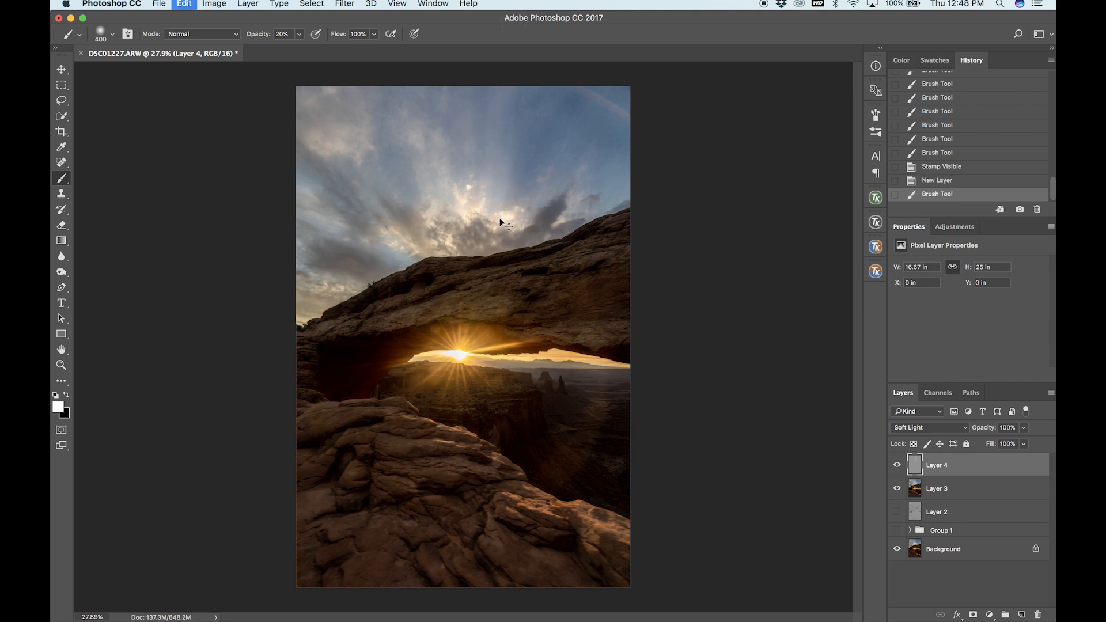
{"action": "left_click_drag", "start_coordinate": [488, 237], "coordinate": [527, 25]}
{"action": "left_click_drag", "start_coordinate": [508, 231], "coordinate": [647, 26]}
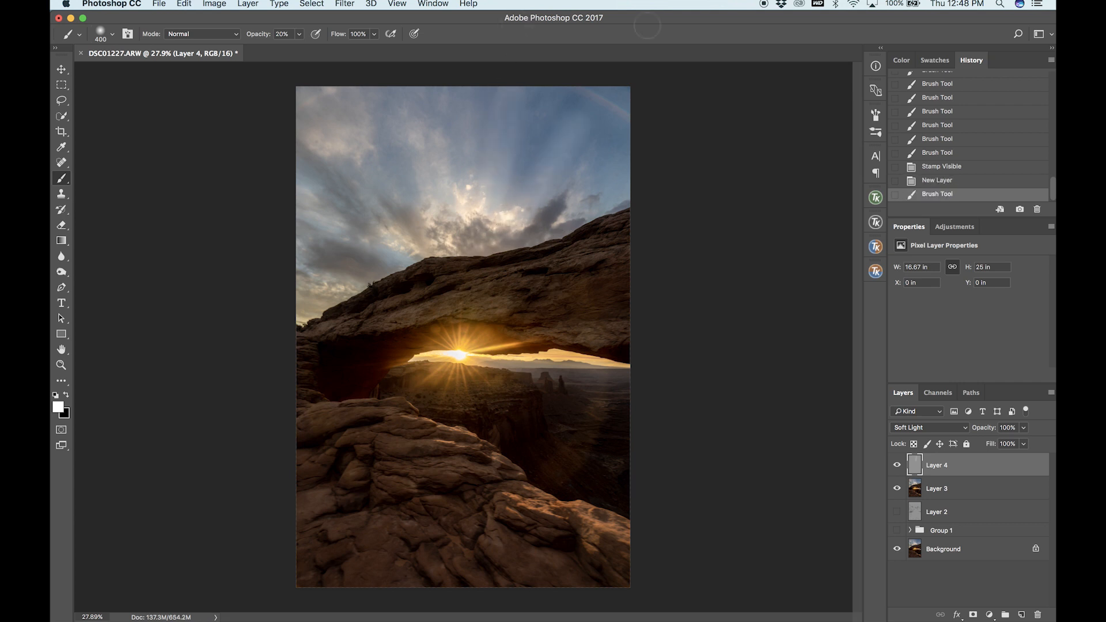
{"action": "left_click_drag", "start_coordinate": [532, 233], "coordinate": [811, 16]}
{"action": "left_click_drag", "start_coordinate": [437, 235], "coordinate": [478, 18]}
{"action": "left_click_drag", "start_coordinate": [448, 256], "coordinate": [397, 3]}
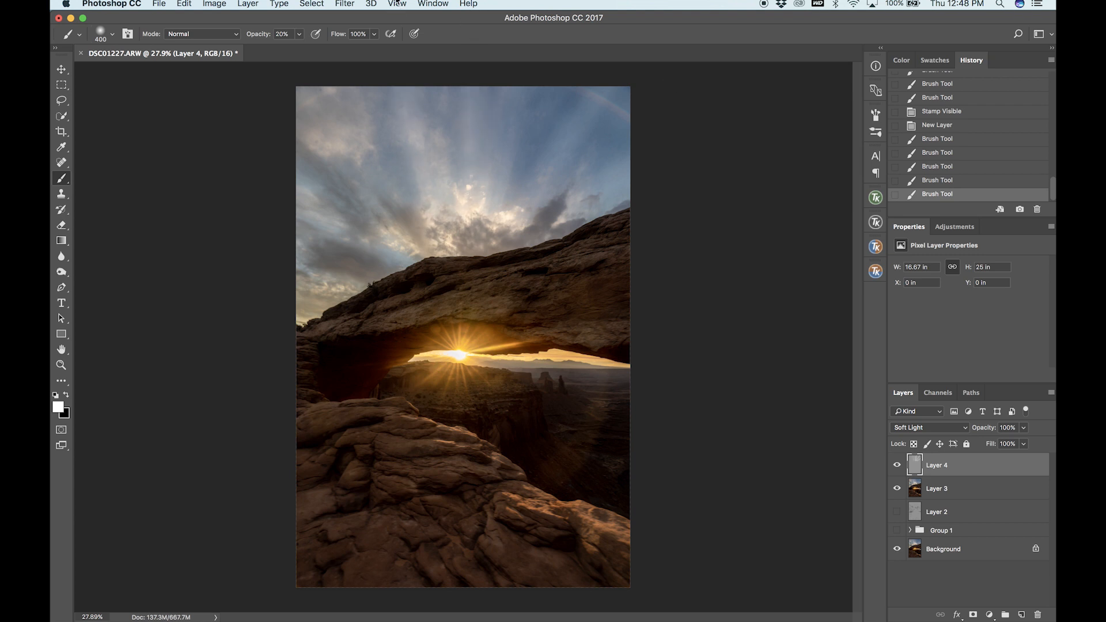
{"action": "left_click_drag", "start_coordinate": [473, 237], "coordinate": [464, 18]}
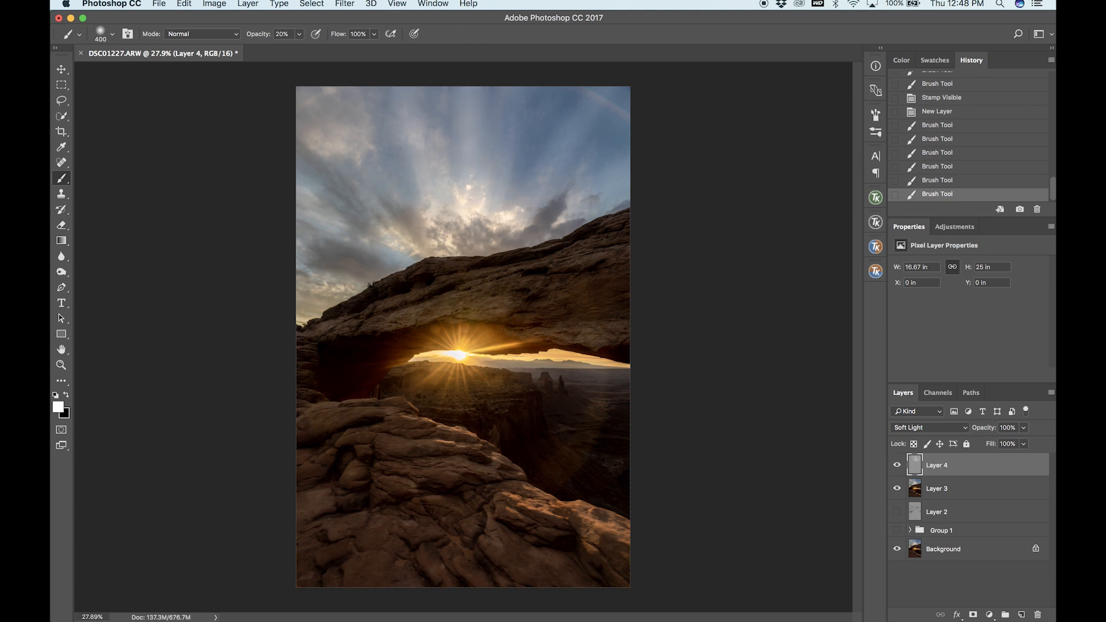
- Add more light rays toward the left and upper sky on Layer 4, undoing and repainting the unwanted strokes
{"action": "left_click_drag", "start_coordinate": [426, 237], "coordinate": [302, 61]}
{"action": "key", "text": "super+z"}
{"action": "left_click_drag", "start_coordinate": [417, 235], "coordinate": [314, 72]}
{"action": "left_click_drag", "start_coordinate": [394, 269], "coordinate": [222, 152]}
{"action": "left_click_drag", "start_coordinate": [485, 222], "coordinate": [502, 52]}
{"action": "key", "text": "super+z"}
{"action": "left_click_drag", "start_coordinate": [510, 235], "coordinate": [555, 0]}
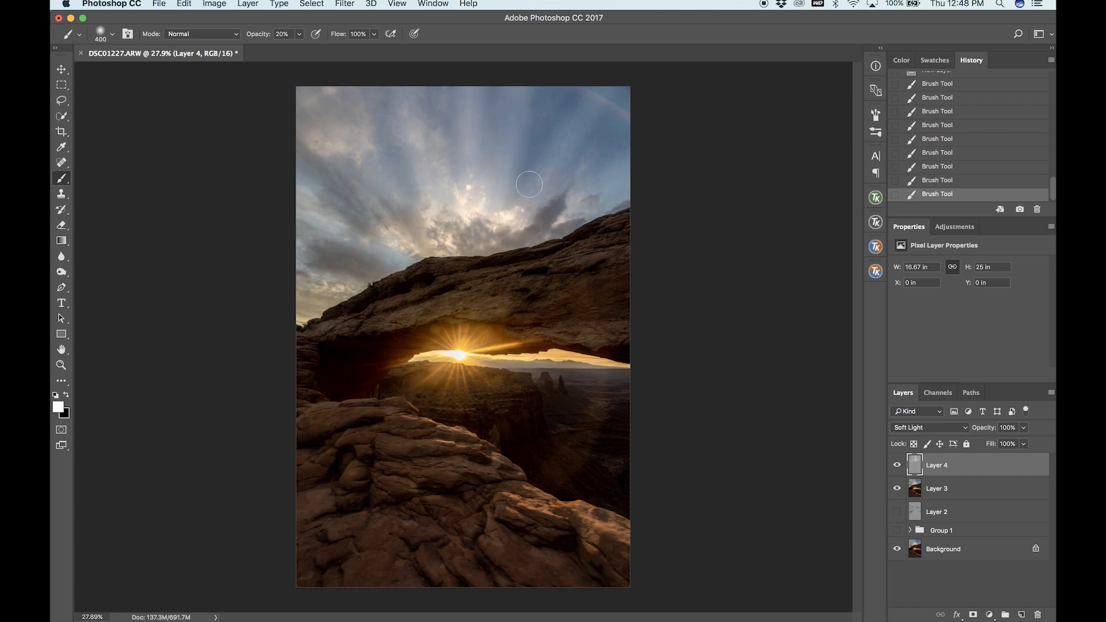
{"action": "left_click_drag", "start_coordinate": [445, 230], "coordinate": [402, 1]}
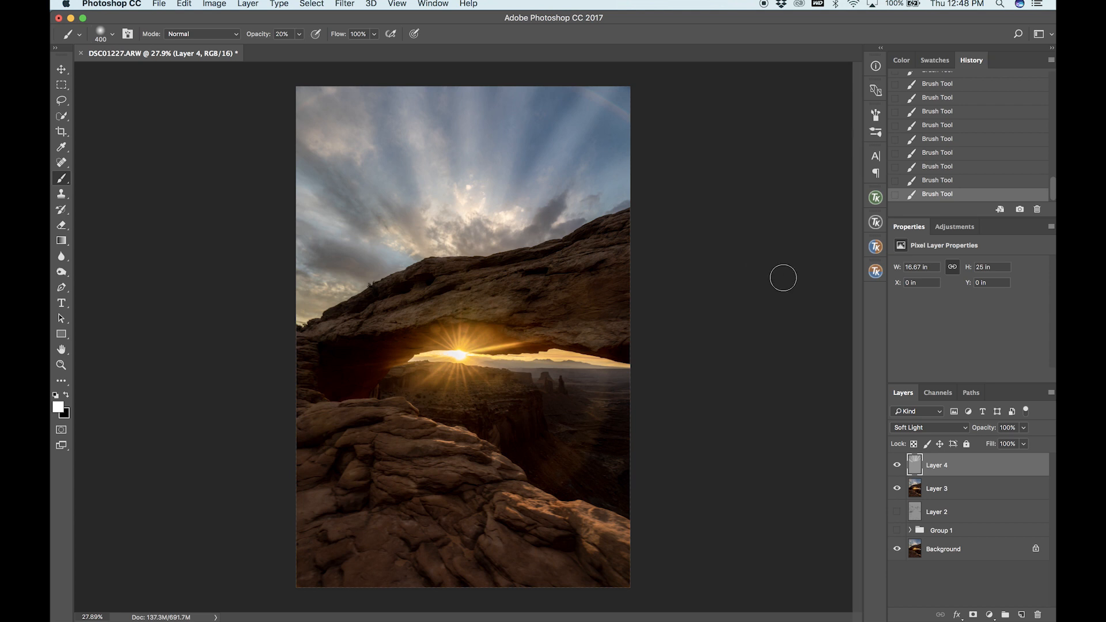
- Compare the photo with Layer 4 hidden and shown, and reduce the layer's opacity to 40%
{"action": "left_click", "coordinate": [895, 462]}
{"action": "left_click", "coordinate": [896, 463]}
{"action": "left_click_drag", "start_coordinate": [990, 432], "coordinate": [960, 433]}
{"action": "left_click", "coordinate": [897, 465]}
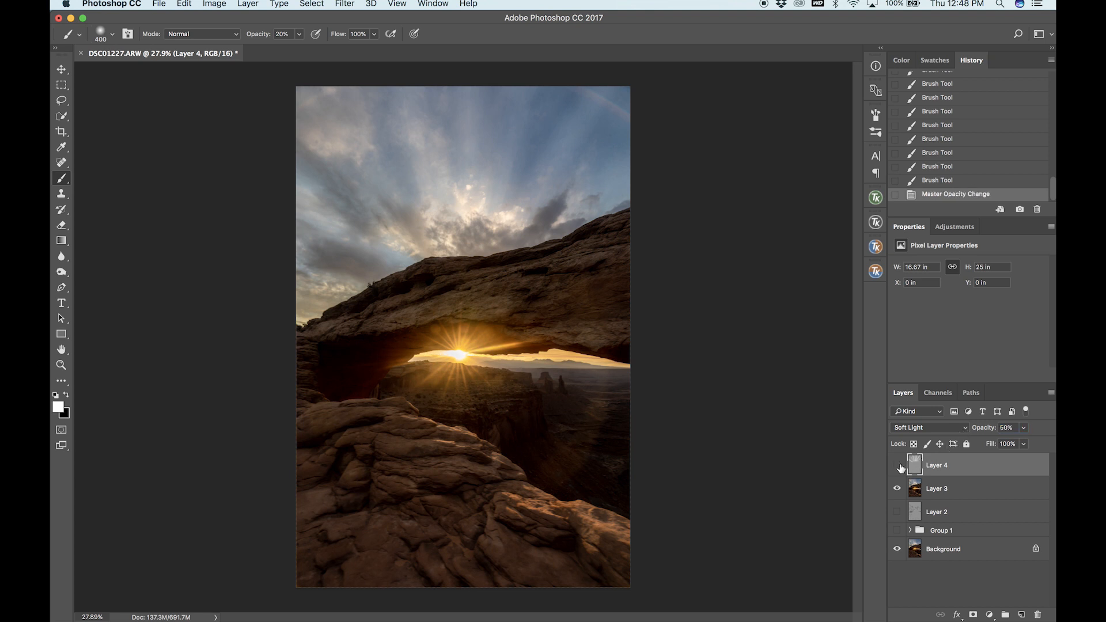
{"action": "left_click", "coordinate": [897, 465]}
{"action": "left_click", "coordinate": [1013, 427]}
{"action": "type", "text": "40"}
{"action": "key", "text": "Return"}
- Stamp all visible layers into a new top layer, and hide every layer between it and the Background
{"action": "key", "text": "super+alt+shift+e"}
{"action": "left_click", "coordinate": [897, 488]}
{"action": "left_click", "coordinate": [896, 512]}
- Toggle Layer 5's visibility repeatedly to compare the final image with the original Background
{"action": "left_click", "coordinate": [897, 464]}
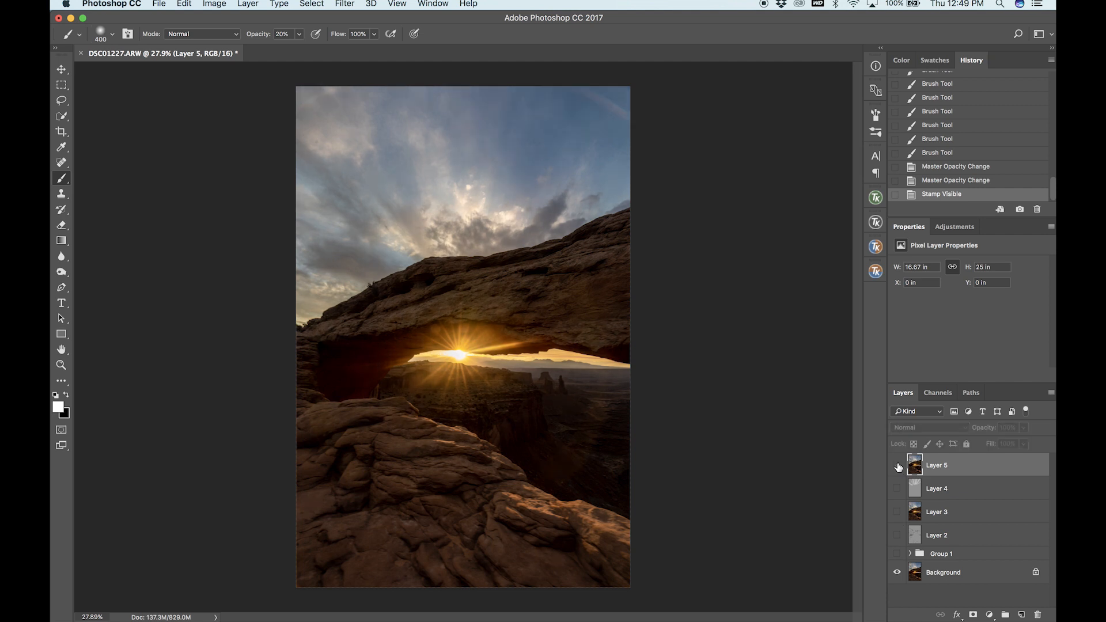
{"action": "left_click", "coordinate": [897, 465]}
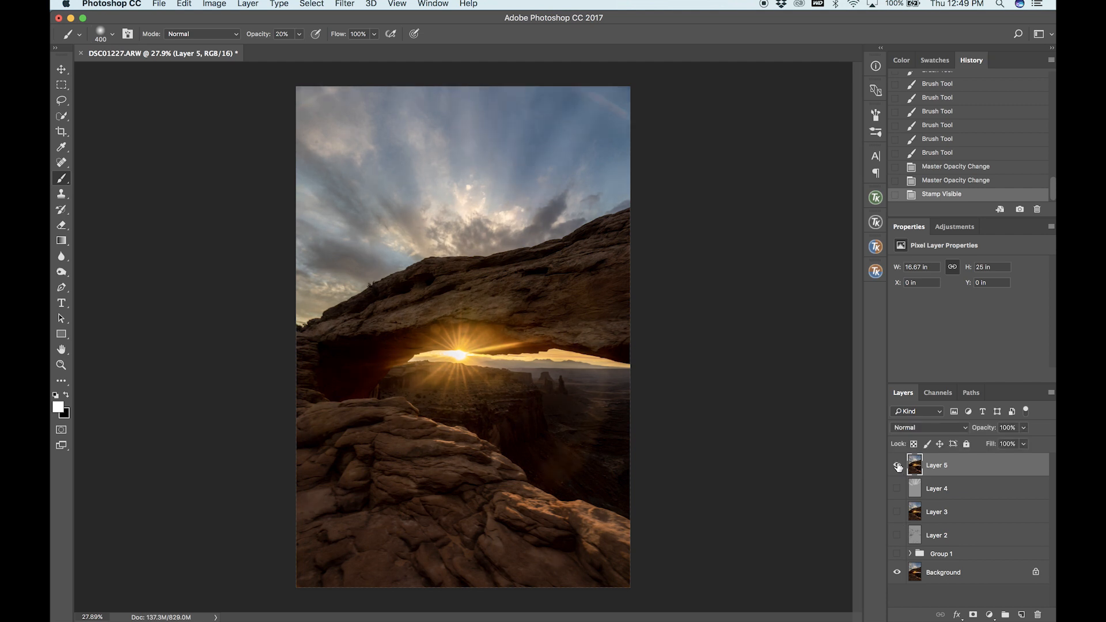
{"action": "left_click", "coordinate": [897, 465]}
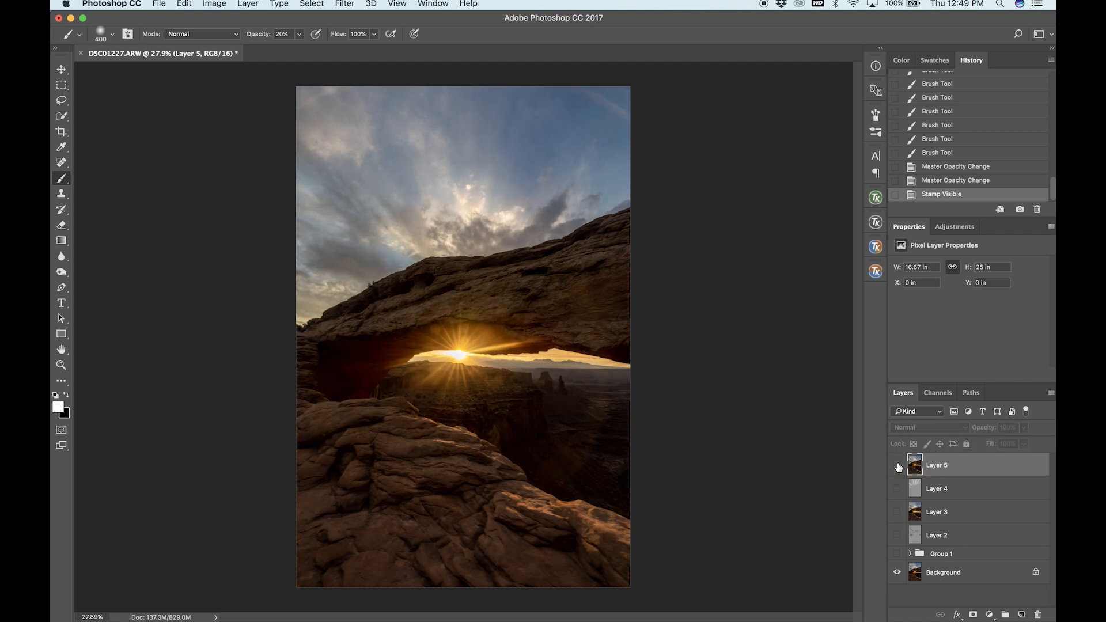
{"action": "left_click", "coordinate": [897, 464]}
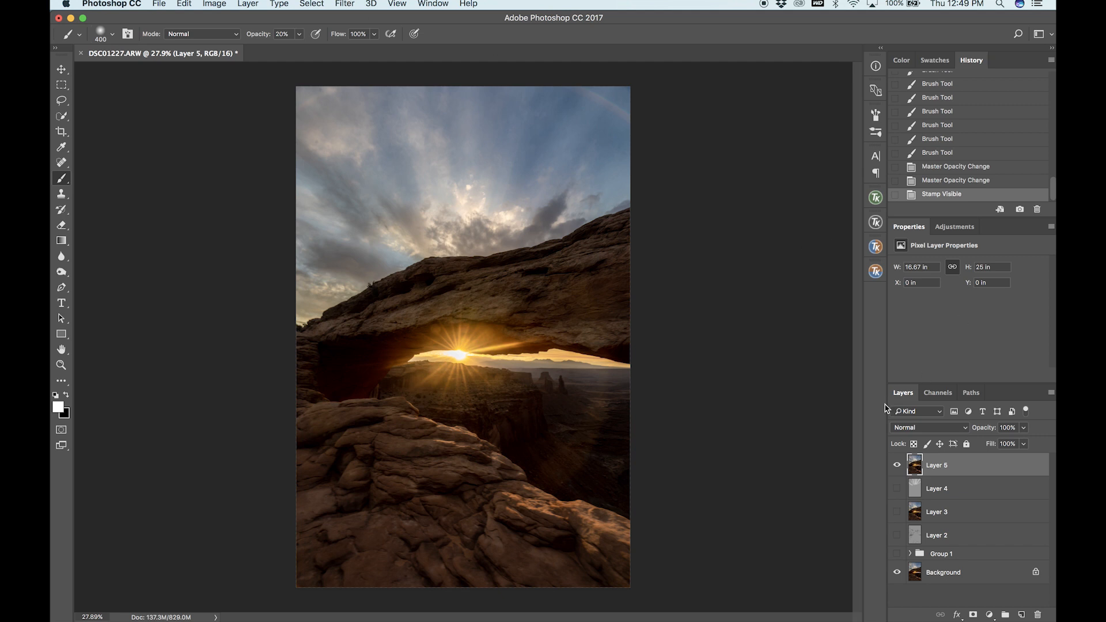
{"action": "left_click", "coordinate": [896, 466]}
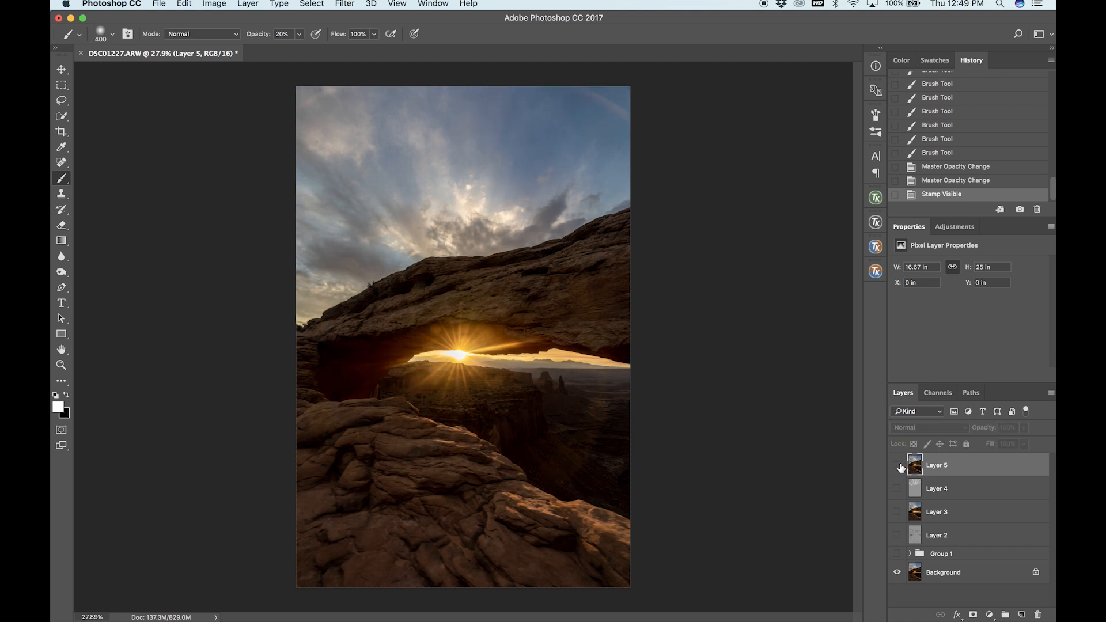
- Show Layer 5 and apply the Camera Raw Filter to it with Vibrance raised to +28
{"action": "left_click", "coordinate": [900, 466]}
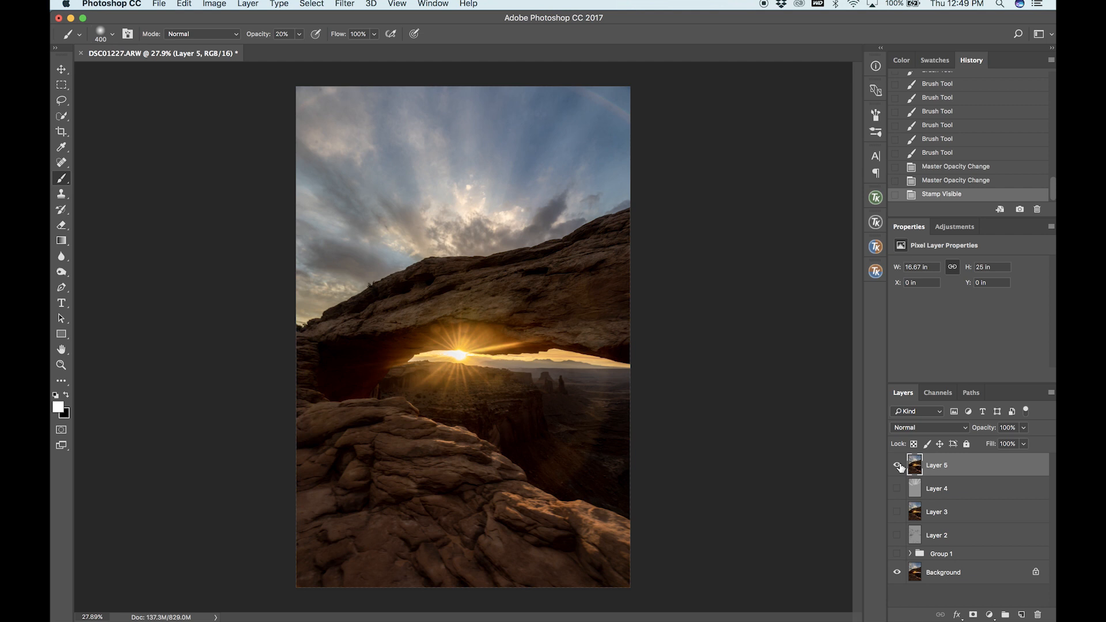
{"action": "left_click", "coordinate": [344, 3]}
{"action": "left_click", "coordinate": [374, 77]}
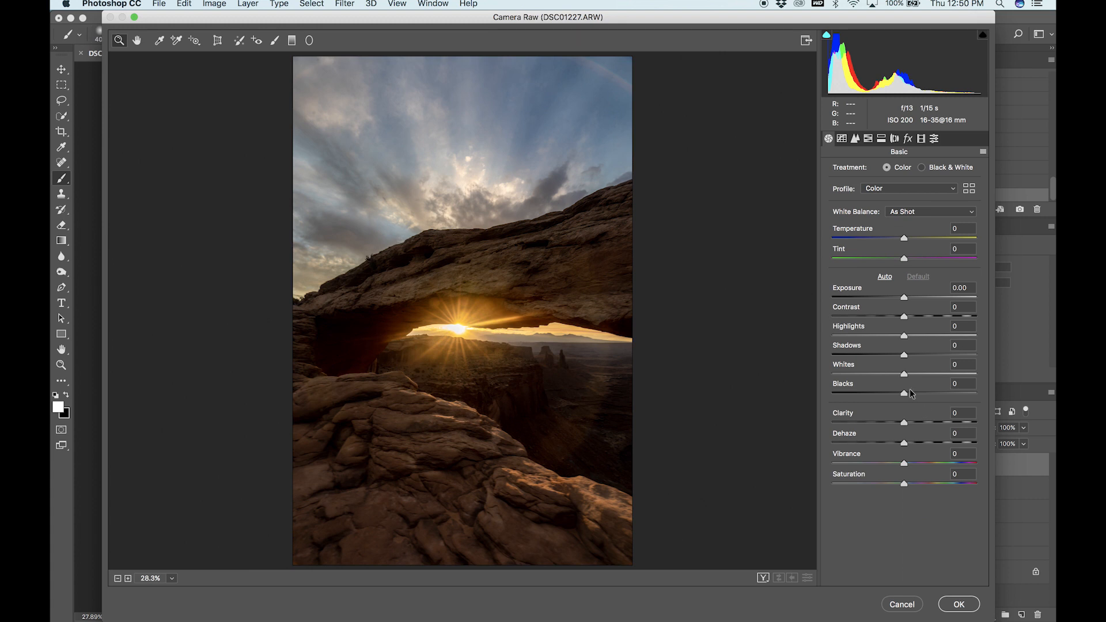
{"action": "left_click_drag", "start_coordinate": [905, 461], "coordinate": [920, 461]}
{"action": "double_click", "coordinate": [925, 461]}
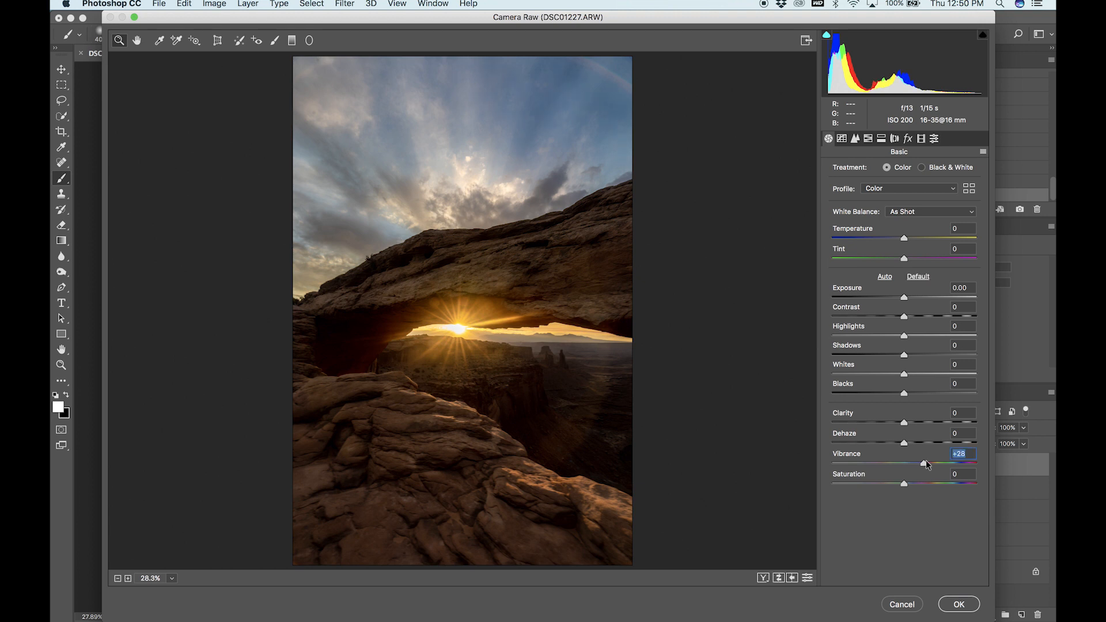
{"action": "key", "text": "super+z"}
{"action": "left_click", "coordinate": [959, 604]}
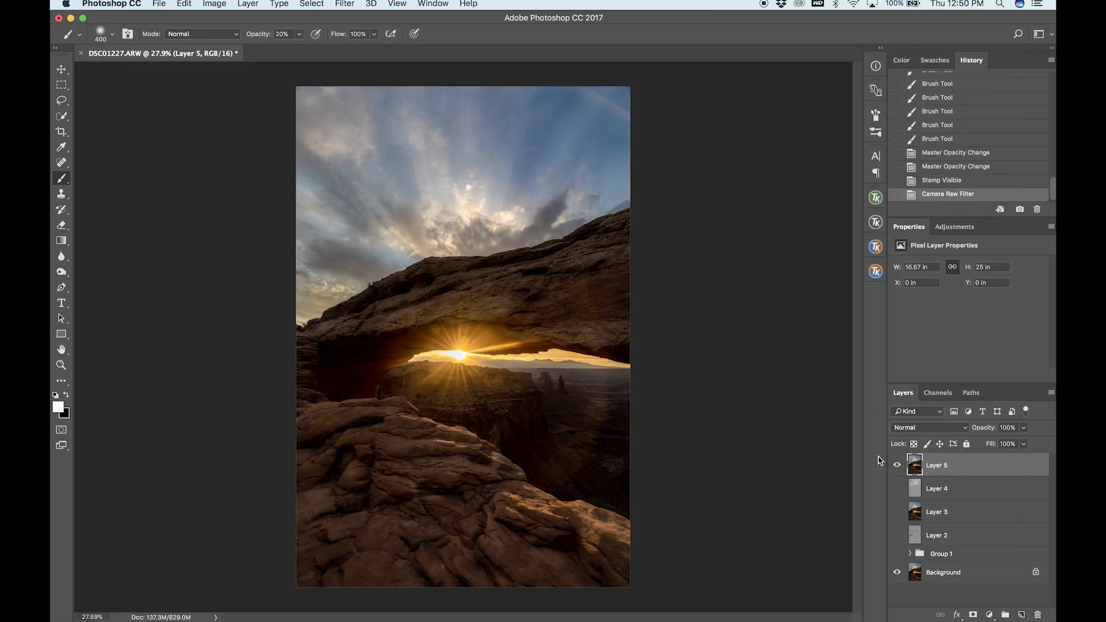
- Toggle Layer 5's visibility to compare the vibrance-boosted image with the original Background
{"action": "left_click", "coordinate": [896, 468]}
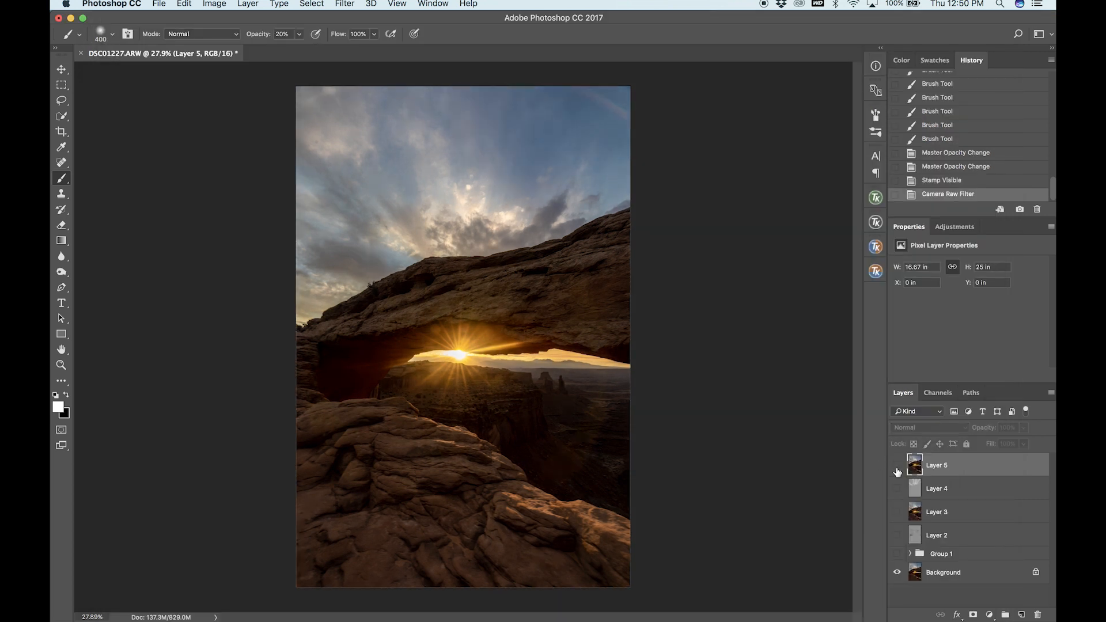
{"action": "left_click", "coordinate": [896, 468]}
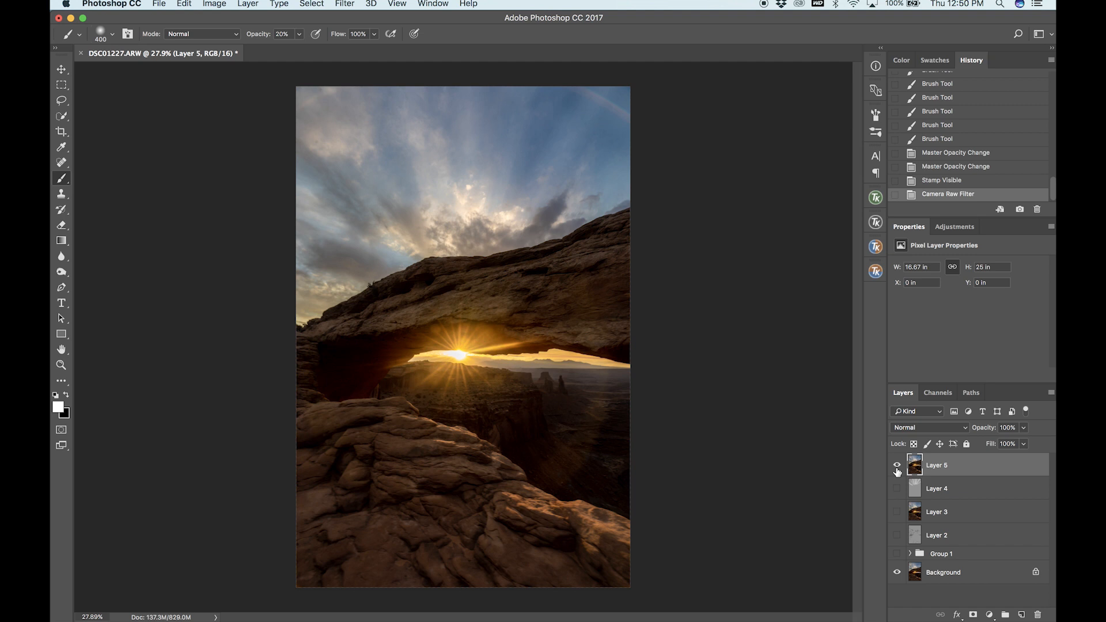
{"action": "left_click", "coordinate": [897, 469]}
{"action": "left_click", "coordinate": [896, 469]}
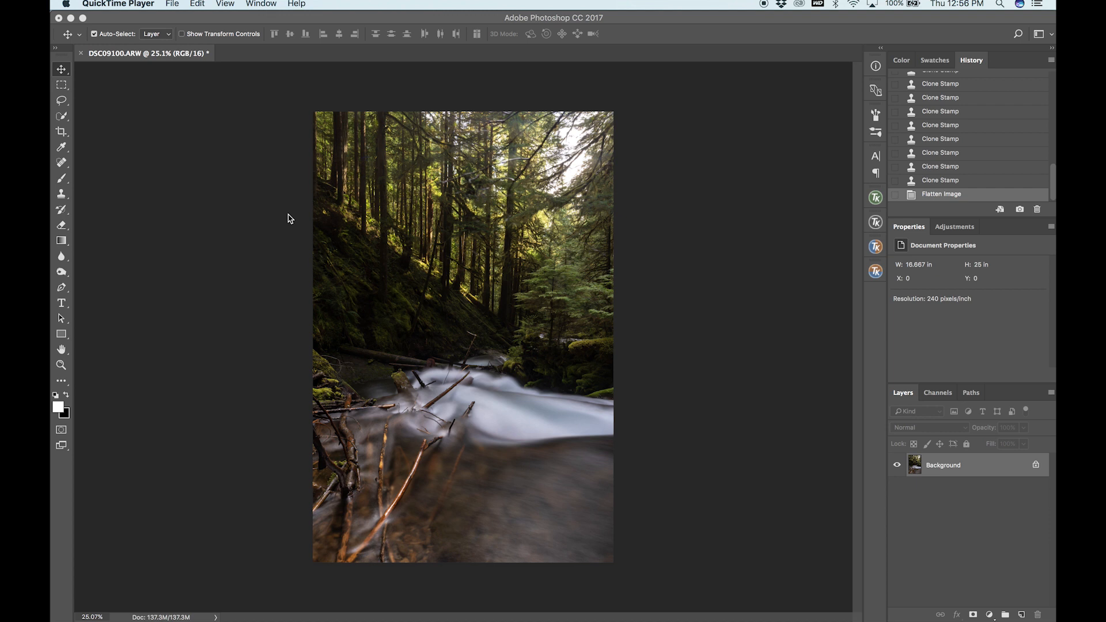
{"action": "left_click", "coordinate": [749, 321]}
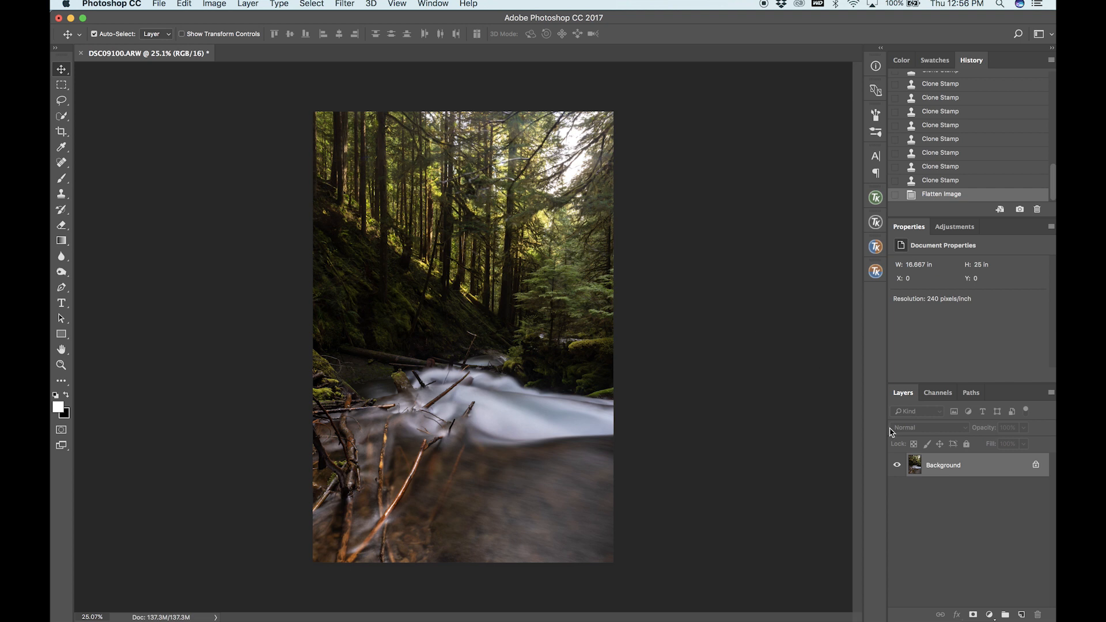
{"action": "key", "text": "super+j"}
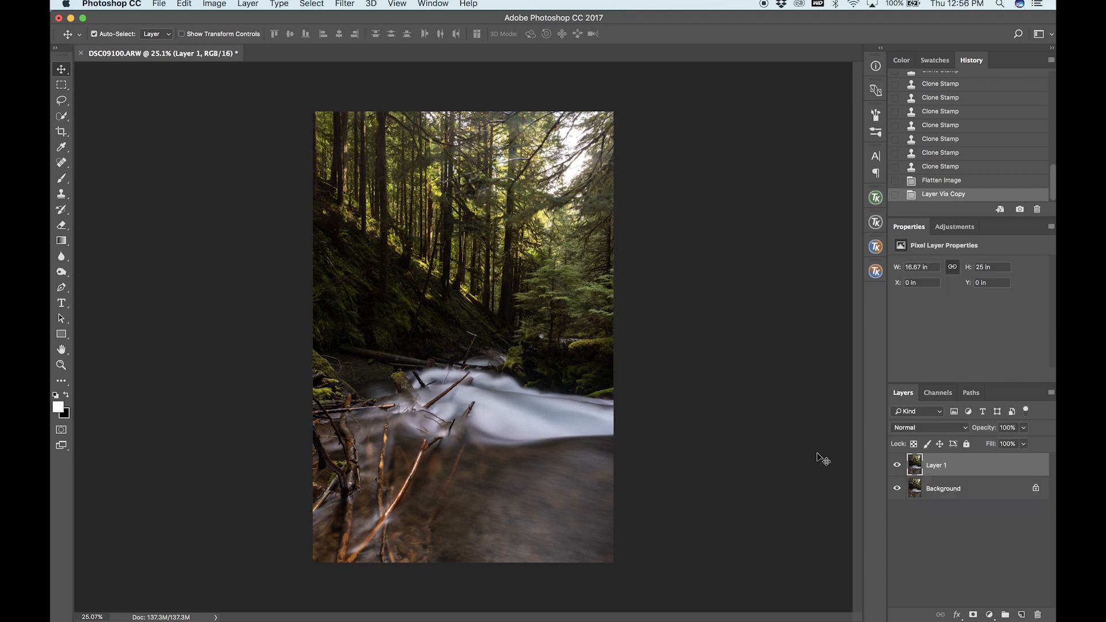
{"action": "scroll", "coordinate": [443, 203], "scroll_direction": "up", "scroll_amount": 5}
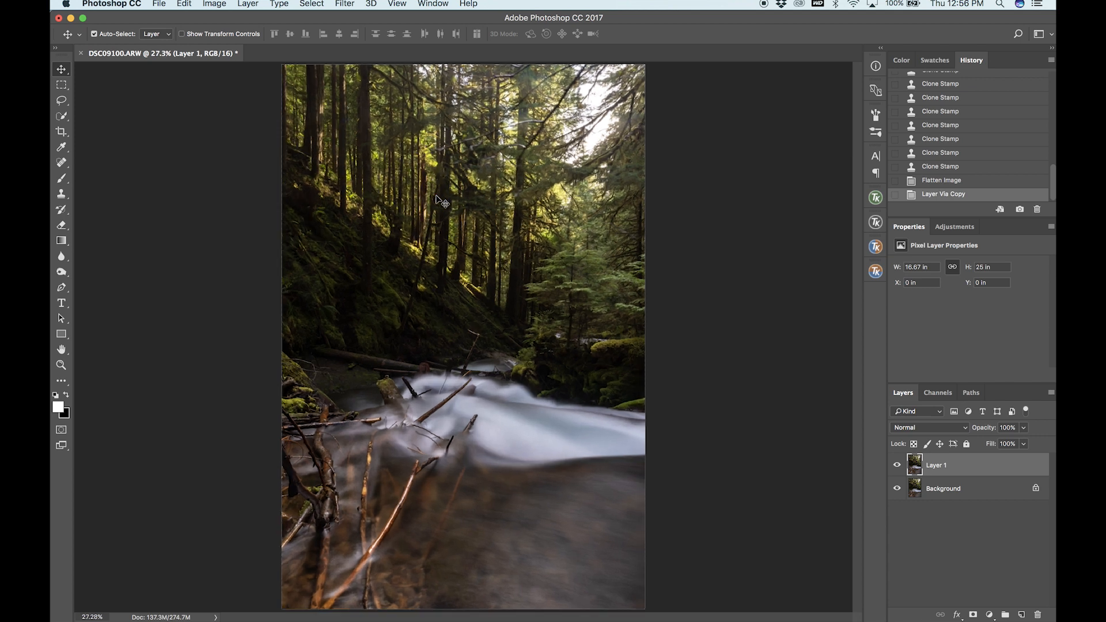
{"action": "scroll", "coordinate": [443, 203], "scroll_direction": "down", "scroll_amount": 3}
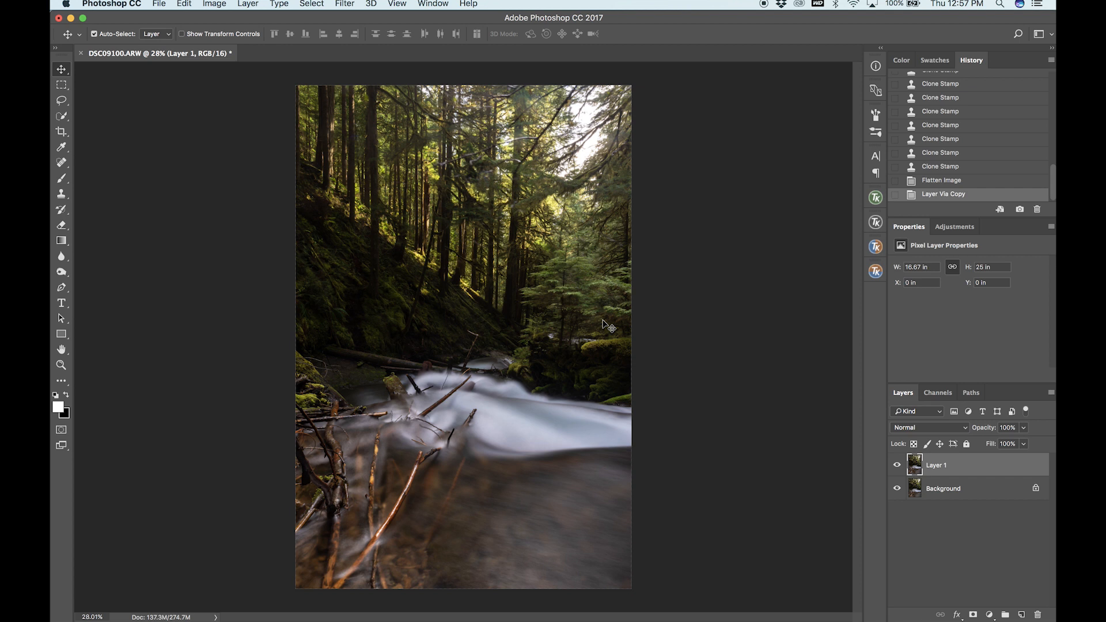
{"action": "scroll", "coordinate": [604, 326], "scroll_direction": "down", "scroll_amount": 2}
{"action": "scroll", "coordinate": [605, 325], "scroll_direction": "down", "scroll_amount": 1}
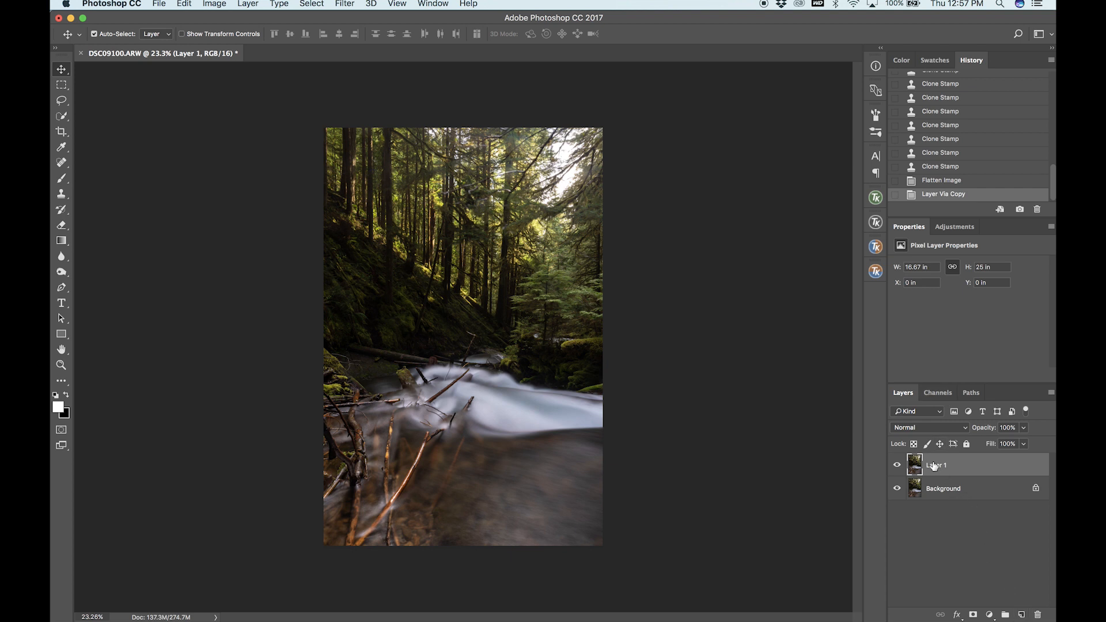
{"action": "key", "text": "Delete"}
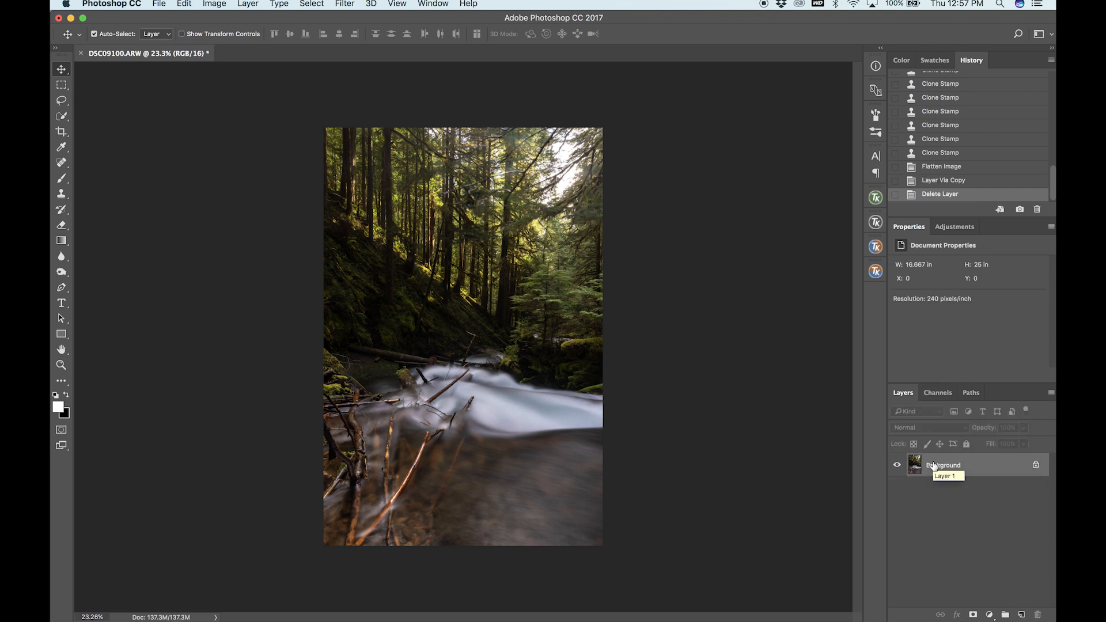
- Create a new layer above the forest stream photo in Soft Light mode, filled with Soft-Light-neutral 50% gray
{"action": "left_click", "coordinate": [1020, 615], "text": "alt"}
{"action": "left_click", "coordinate": [427, 320]}
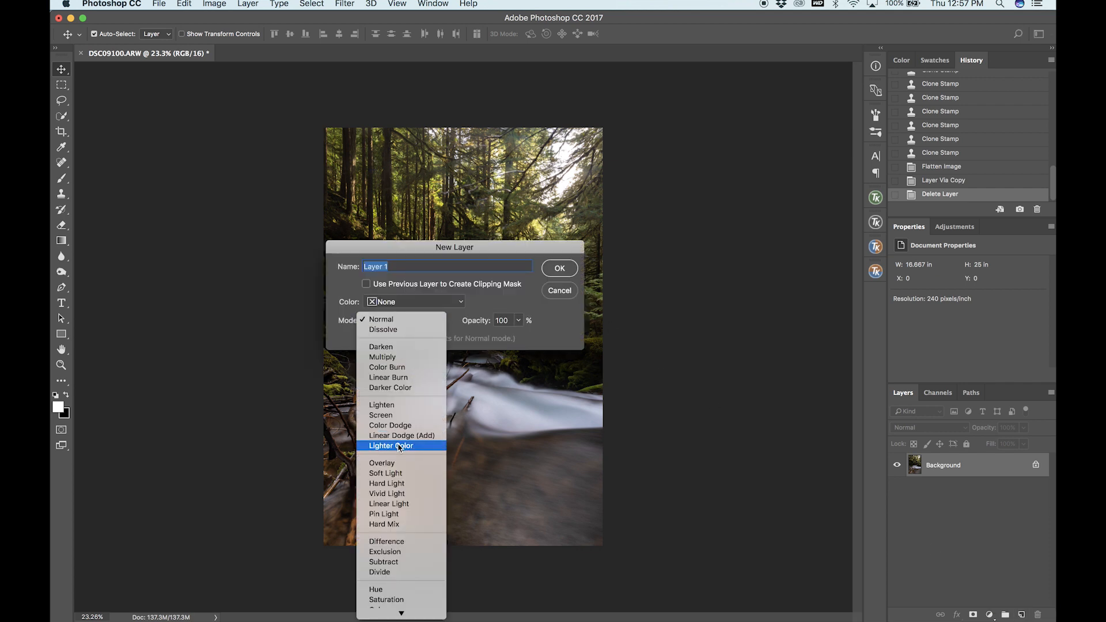
{"action": "left_click", "coordinate": [395, 473]}
{"action": "left_click", "coordinate": [366, 338]}
{"action": "left_click", "coordinate": [560, 268]}
- Sample a yellow-green from the sunlit foliage for the foreground color and lighten it to pale yellow #faffad
{"action": "key", "text": "super+0"}
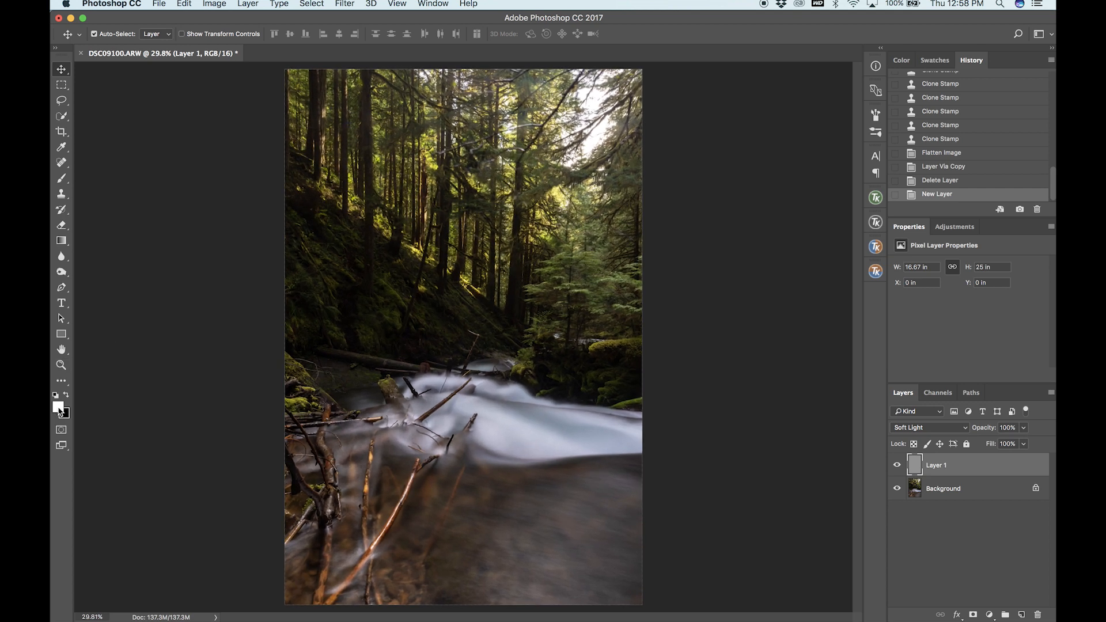
{"action": "left_click", "coordinate": [58, 408]}
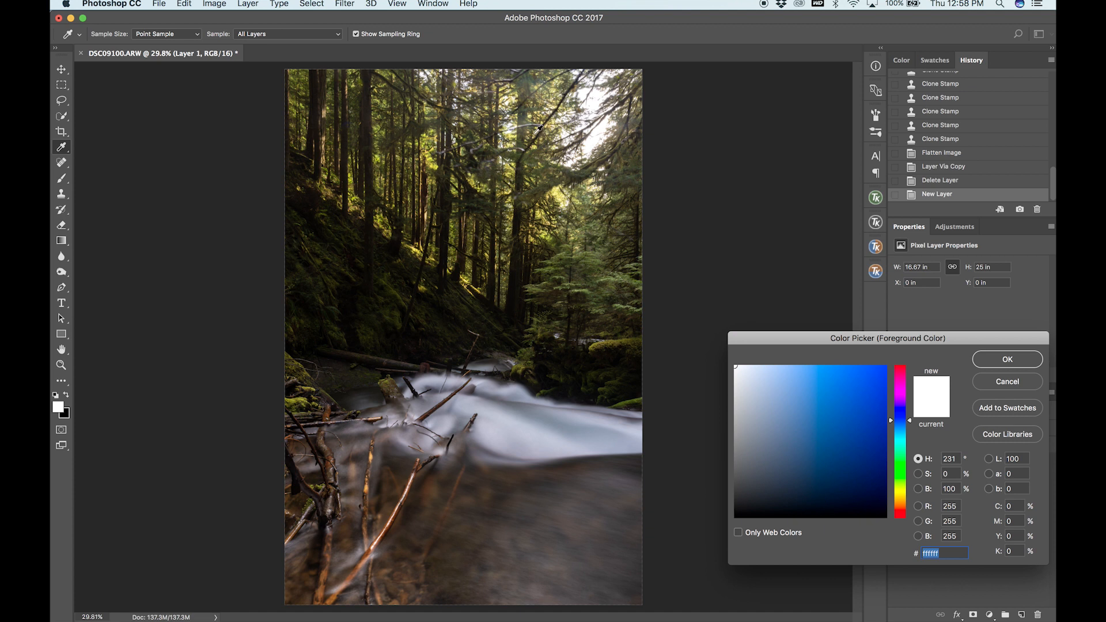
{"action": "left_click", "coordinate": [436, 168]}
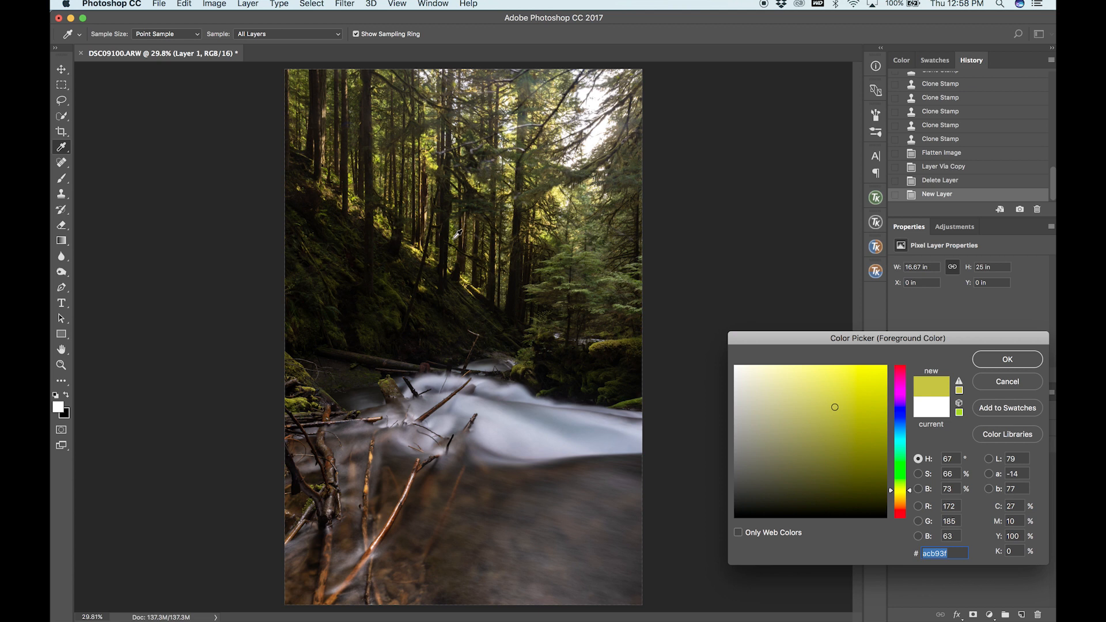
{"action": "left_click", "coordinate": [457, 235]}
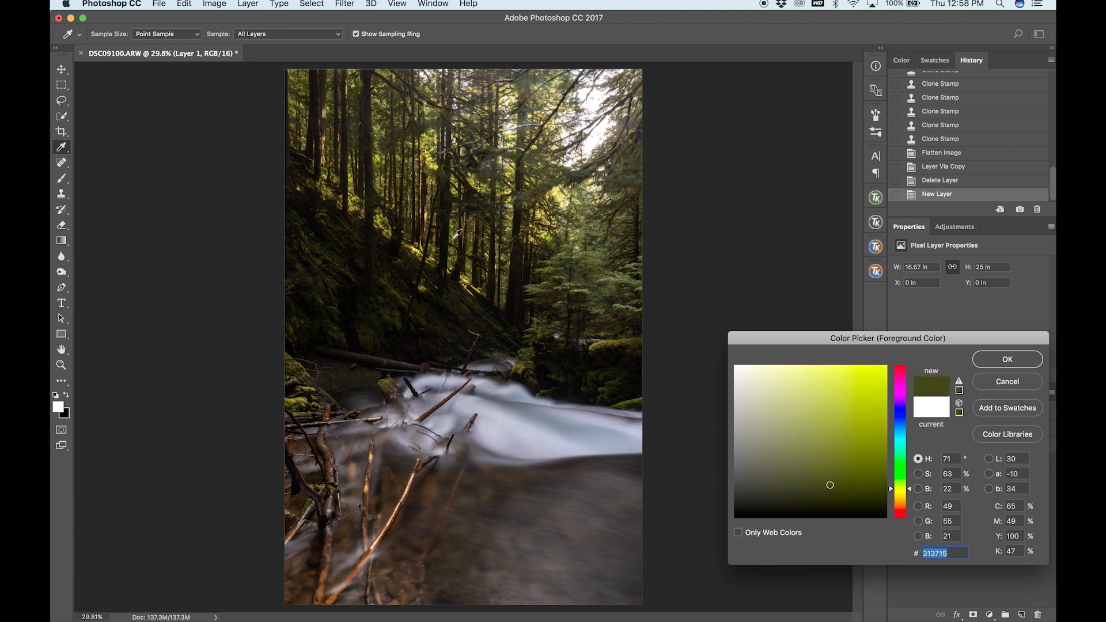
{"action": "left_click", "coordinate": [381, 219]}
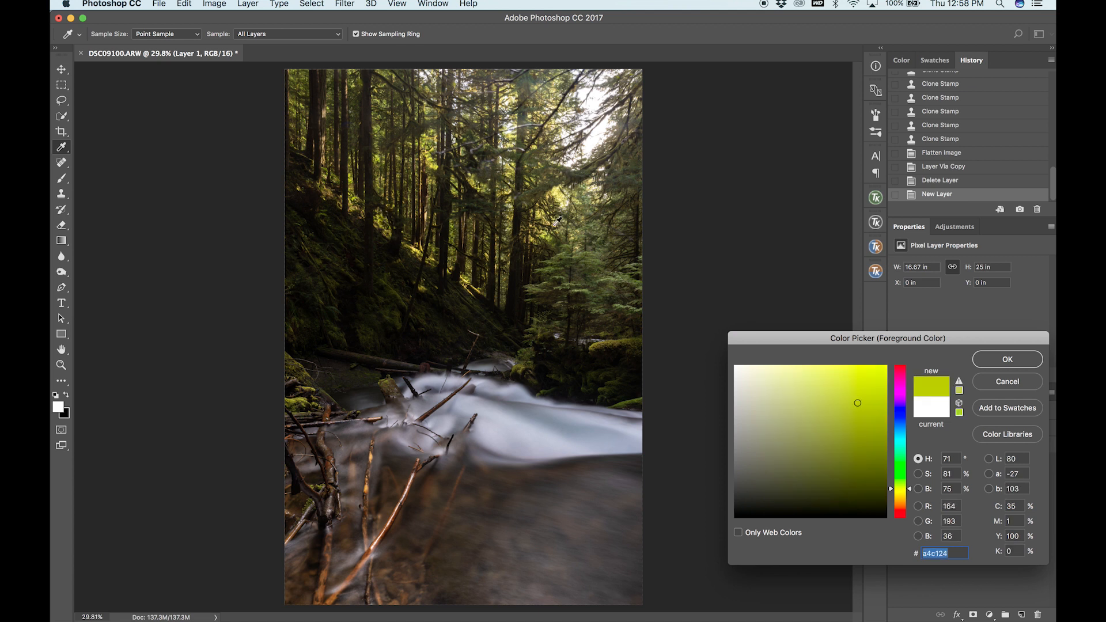
{"action": "left_click", "coordinate": [548, 236]}
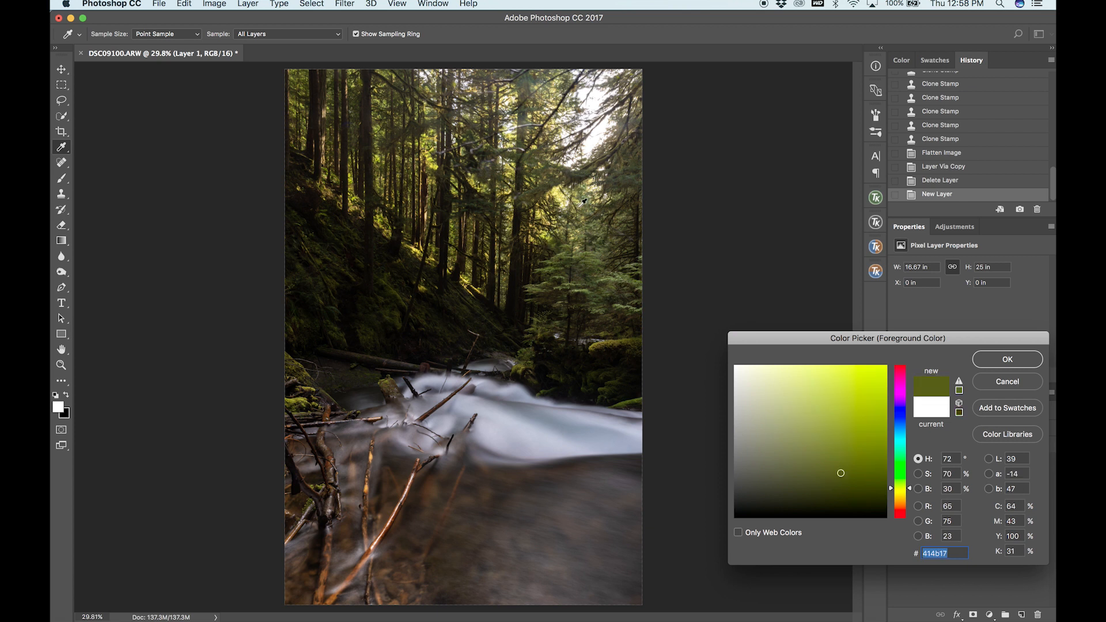
{"action": "left_click", "coordinate": [562, 202]}
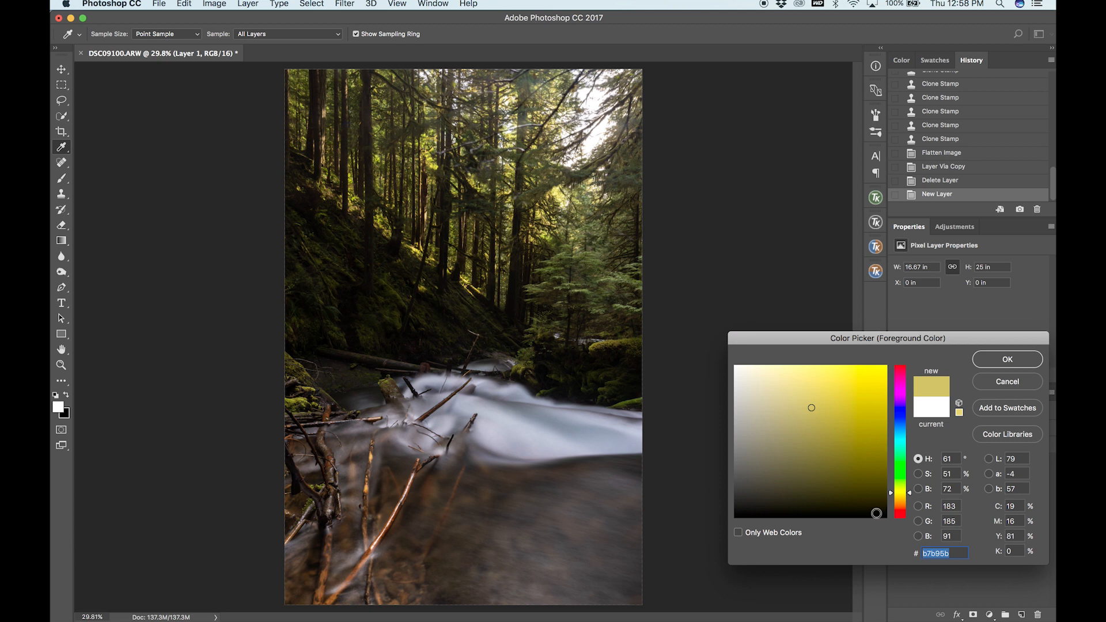
{"action": "left_click_drag", "start_coordinate": [889, 492], "coordinate": [890, 491]}
{"action": "mouse_move", "coordinate": [812, 408]}
{"action": "left_mouse_down"}
{"action": "mouse_move", "coordinate": [689, 365]}
{"action": "mouse_move", "coordinate": [951, 346]}
{"action": "mouse_move", "coordinate": [835, 350]}
{"action": "mouse_move", "coordinate": [783, 338]}
{"action": "left_mouse_up"}
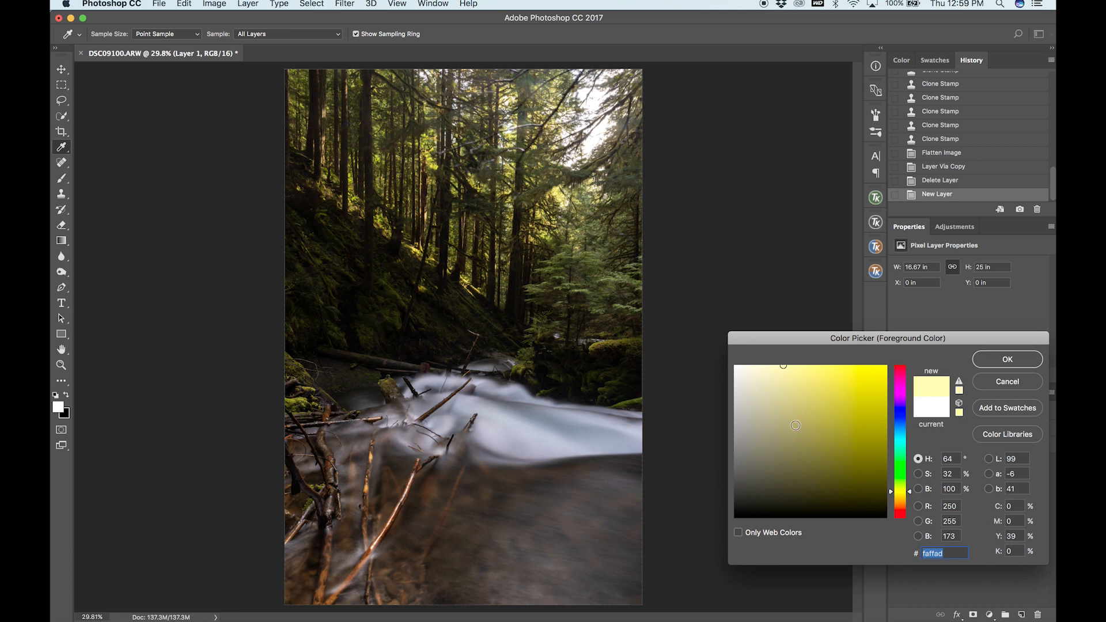
- Compare darker and more muted shades of the sampled yellow, and confirm a bright pale yellow as the foreground color
{"action": "left_click", "coordinate": [798, 416]}
{"action": "left_click", "coordinate": [784, 461]}
{"action": "left_click", "coordinate": [851, 437]}
{"action": "left_click", "coordinate": [848, 459]}
{"action": "left_click", "coordinate": [783, 453]}
{"action": "left_click", "coordinate": [791, 376]}
{"action": "left_click_drag", "start_coordinate": [791, 376], "coordinate": [787, 362]}
{"action": "left_click", "coordinate": [1007, 359]}
{"action": "key", "text": "v"}
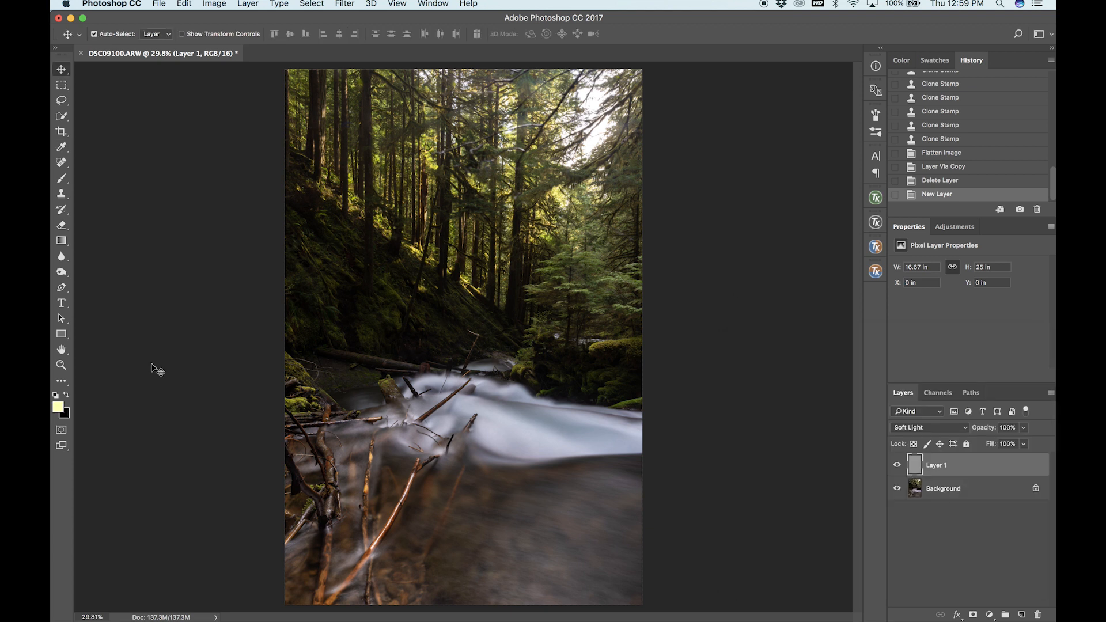
- Paint light over the bright mossy ledge beside the stream on Layer 1 with a smaller brush at 20% opacity
{"action": "left_click", "coordinate": [62, 180]}
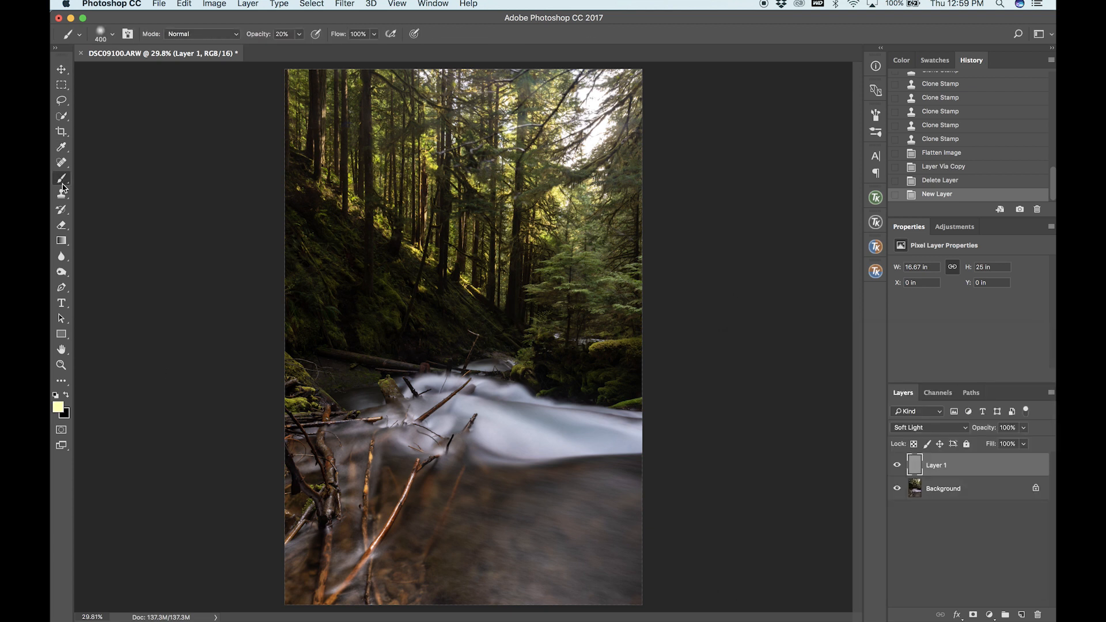
{"action": "key", "text": "bracketleft"}
{"action": "key", "text": "bracketleft"}
{"action": "key", "text": "bracketleft"}
{"action": "key", "text": "bracketleft"}
{"action": "key", "text": "bracketleft"}
{"action": "scroll", "coordinate": [617, 356], "scroll_direction": "up", "scroll_amount": 5}
{"action": "scroll", "coordinate": [685, 357], "scroll_direction": "up", "scroll_amount": 5}
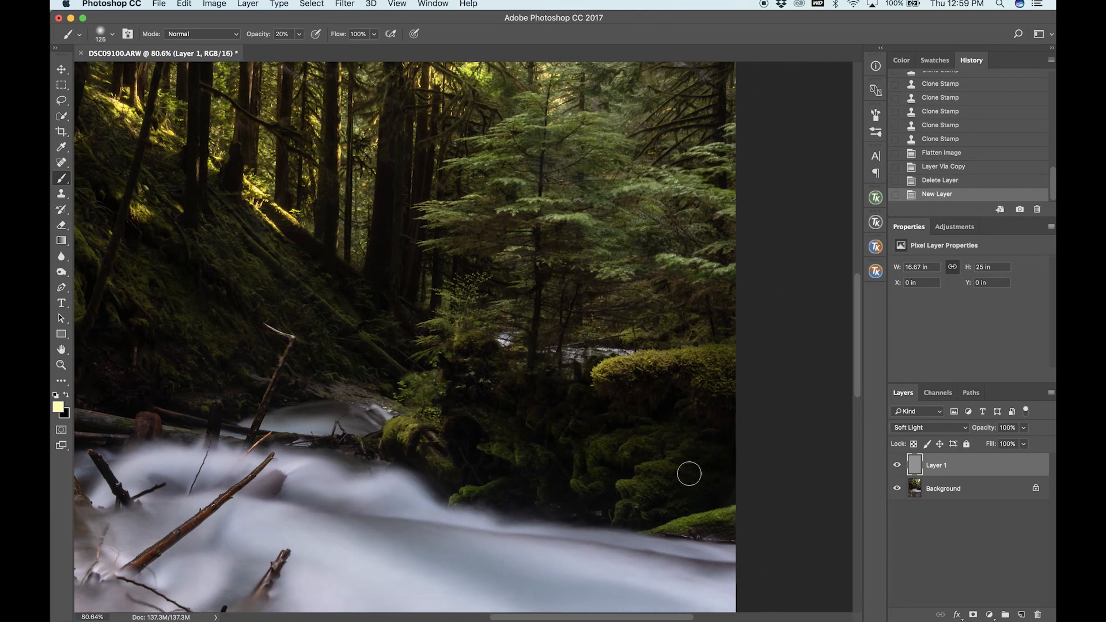
{"action": "scroll", "coordinate": [689, 473], "scroll_direction": "right", "scroll_amount": 2}
{"action": "scroll", "coordinate": [689, 474], "scroll_direction": "down", "scroll_amount": 1}
{"action": "key", "text": "bracketleft"}
{"action": "key", "text": "bracketleft"}
{"action": "key", "text": "bracketleft"}
{"action": "left_click_drag", "start_coordinate": [533, 335], "coordinate": [660, 315]}
- Reduce the brush size to 40 and brighten the mossy rocks along the water's edge
{"action": "key", "text": "bracketleft"}
{"action": "key", "text": "bracketleft"}
{"action": "key", "text": "bracketleft"}
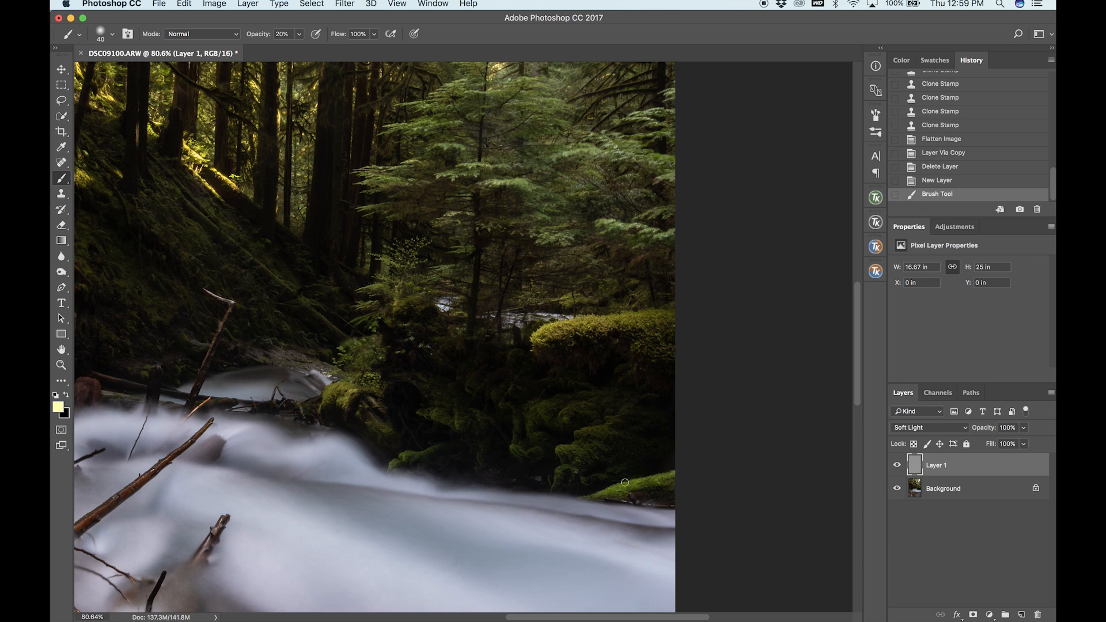
{"action": "left_click_drag", "start_coordinate": [686, 483], "coordinate": [685, 483]}
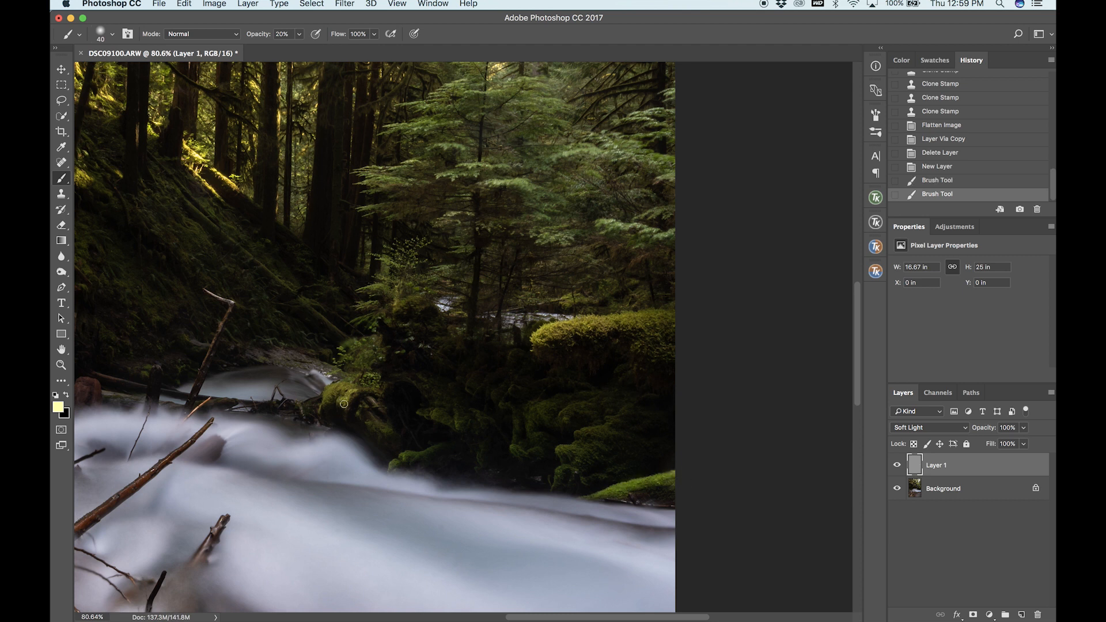
{"action": "left_click", "coordinate": [323, 393]}
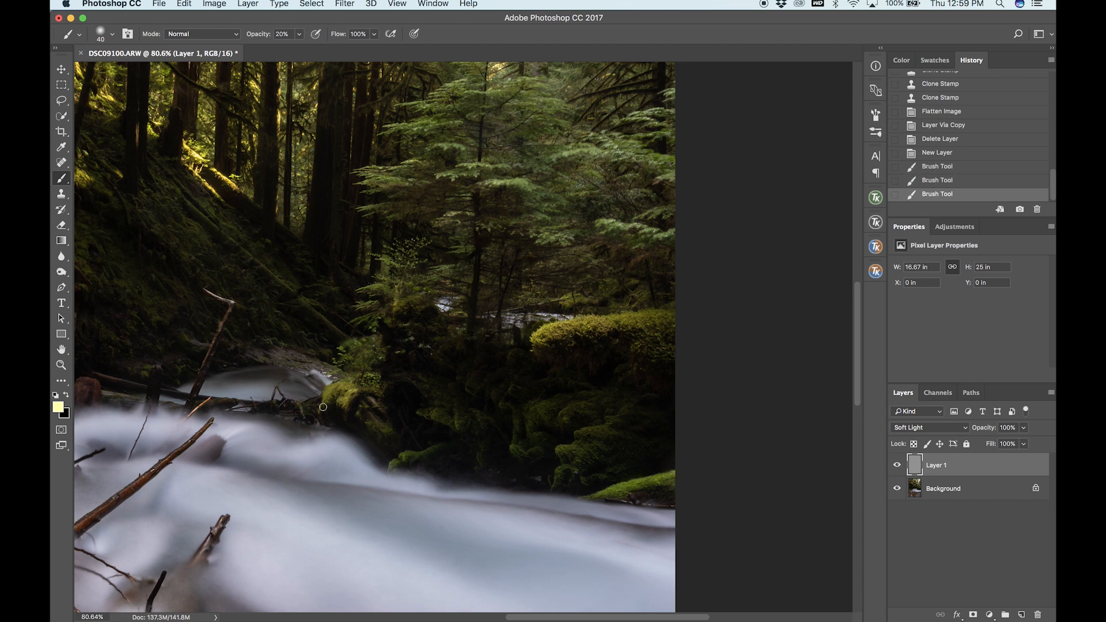
{"action": "left_click", "coordinate": [382, 431]}
{"action": "mouse_move", "coordinate": [389, 463]}
{"action": "left_mouse_down"}
{"action": "mouse_move", "coordinate": [402, 456]}
{"action": "mouse_move", "coordinate": [392, 459]}
{"action": "left_mouse_up"}
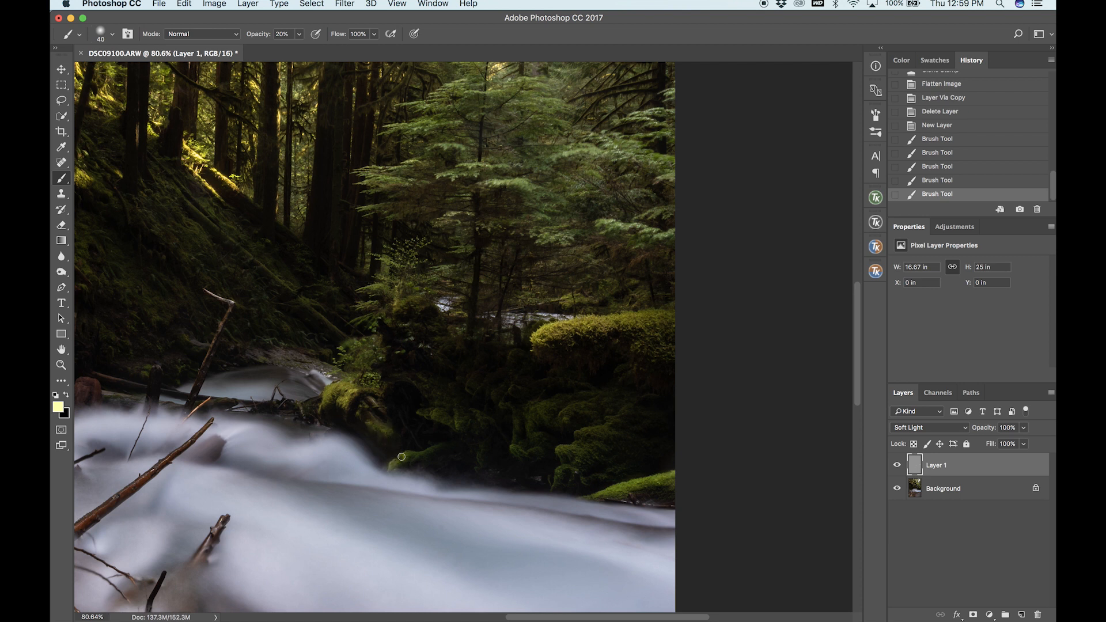
- Brush pale yellow light onto the darker moss patches on the bank below the ledge
{"action": "mouse_move", "coordinate": [432, 419]}
{"action": "left_mouse_down"}
{"action": "mouse_move", "coordinate": [418, 414]}
{"action": "mouse_move", "coordinate": [454, 417]}
{"action": "left_mouse_up"}
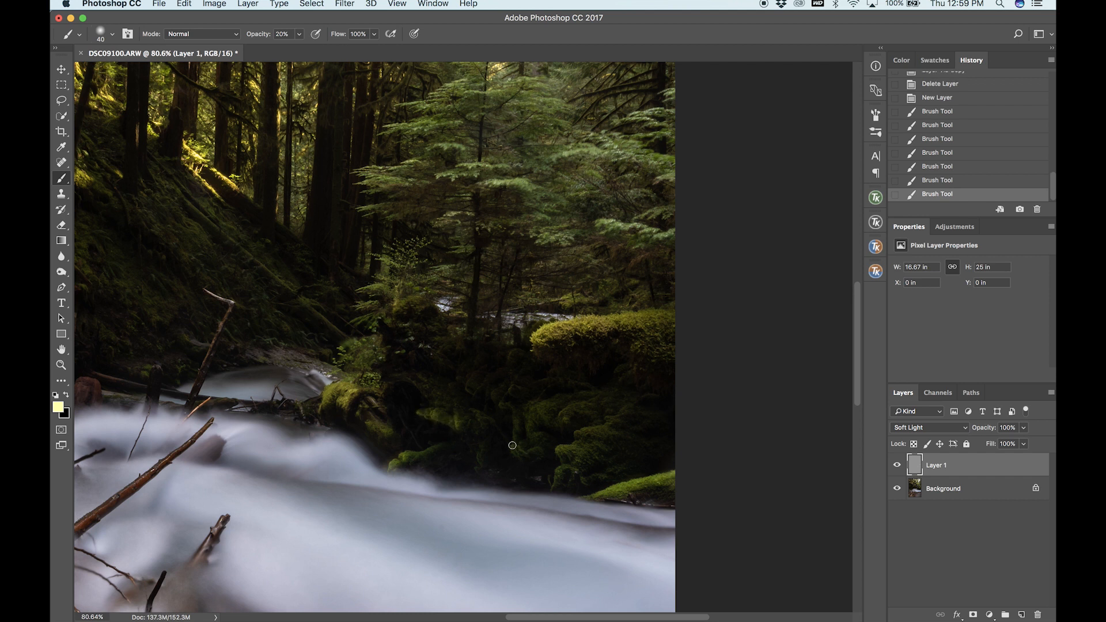
{"action": "left_click_drag", "start_coordinate": [508, 450], "coordinate": [510, 448]}
{"action": "mouse_move", "coordinate": [511, 446]}
{"action": "left_mouse_down"}
{"action": "mouse_move", "coordinate": [510, 408]}
{"action": "mouse_move", "coordinate": [498, 402]}
{"action": "mouse_move", "coordinate": [514, 392]}
{"action": "left_mouse_up"}
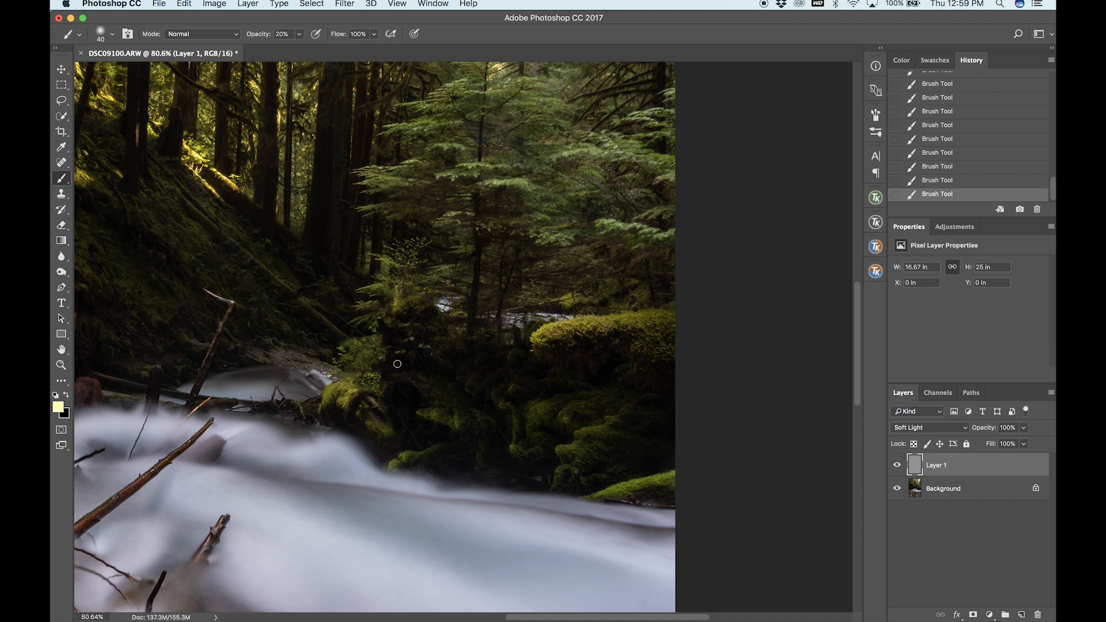
- Brighten the branch tips of the small evergreen and the foliage around it with pale yellow brush strokes
{"action": "scroll", "coordinate": [445, 386], "scroll_direction": "up", "scroll_amount": 3}
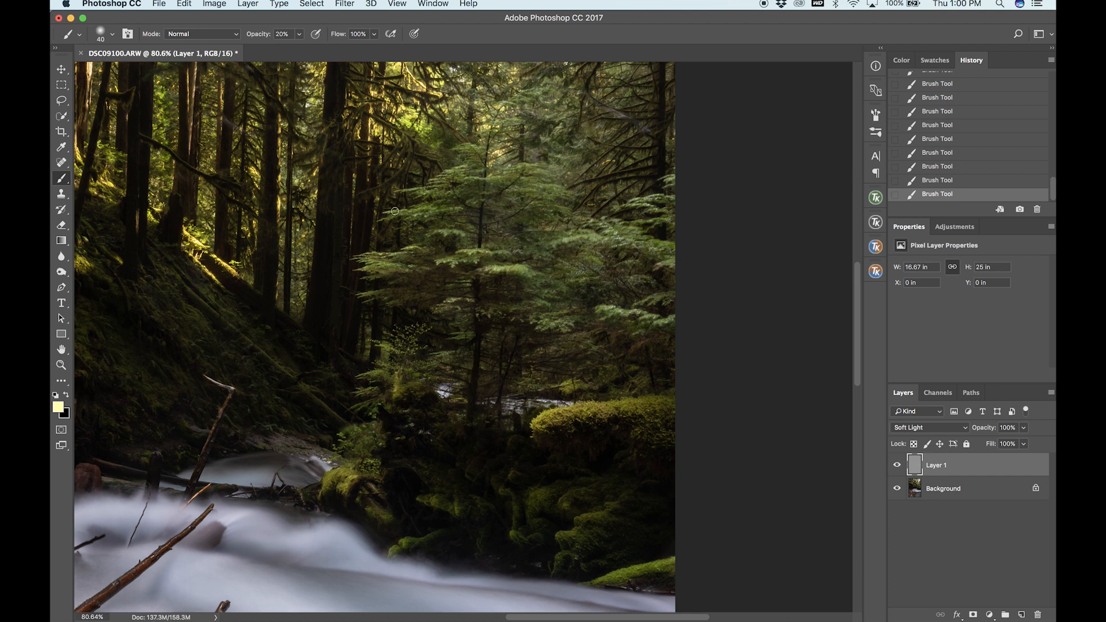
{"action": "left_click_drag", "start_coordinate": [428, 195], "coordinate": [403, 188]}
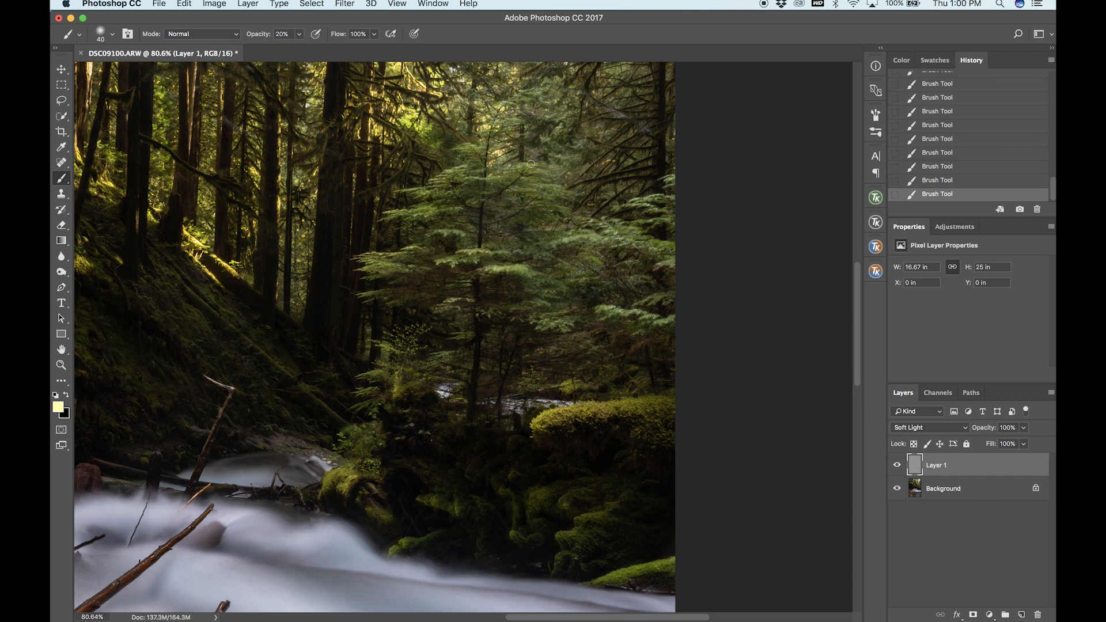
{"action": "mouse_move", "coordinate": [562, 241]}
{"action": "left_mouse_down"}
{"action": "mouse_move", "coordinate": [626, 244]}
{"action": "mouse_move", "coordinate": [616, 240]}
{"action": "left_mouse_up"}
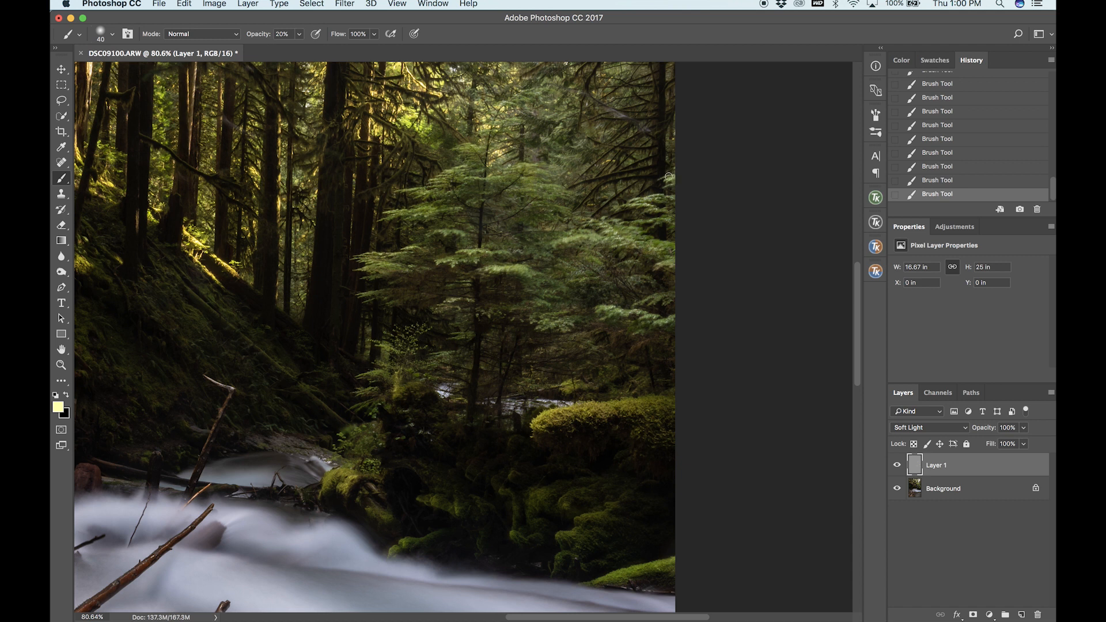
{"action": "scroll", "coordinate": [540, 234], "scroll_direction": "up", "scroll_amount": 8}
{"action": "scroll", "coordinate": [540, 234], "scroll_direction": "left", "scroll_amount": 3}
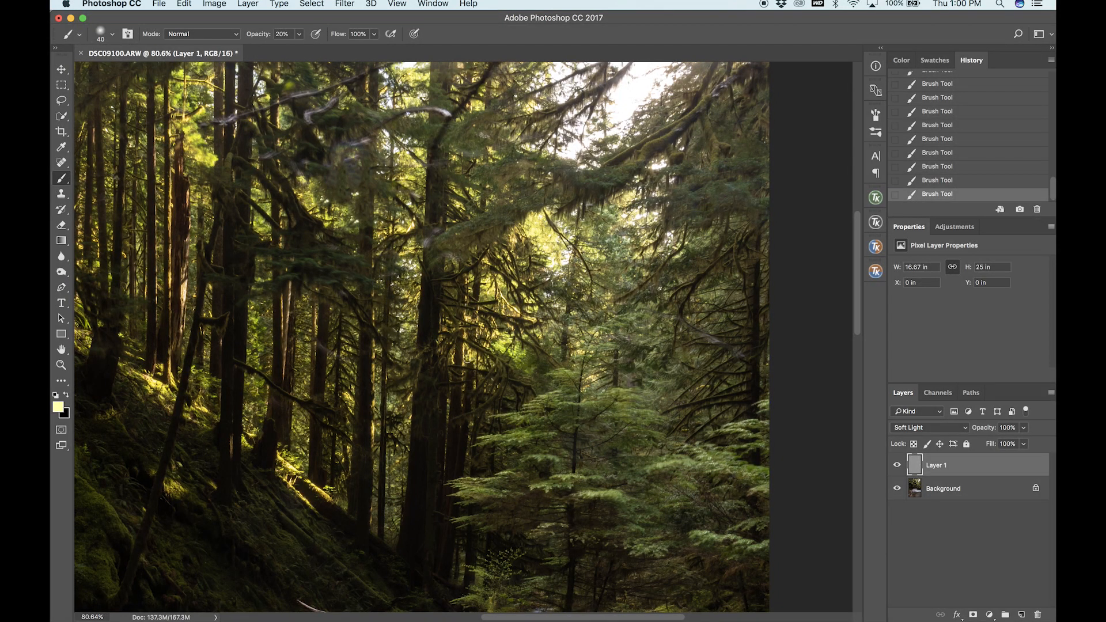
- Brush pale yellow light onto the mossy hillside below the tree trunks above the stream on Layer 1
{"action": "scroll", "coordinate": [464, 344], "scroll_direction": "down", "scroll_amount": 6}
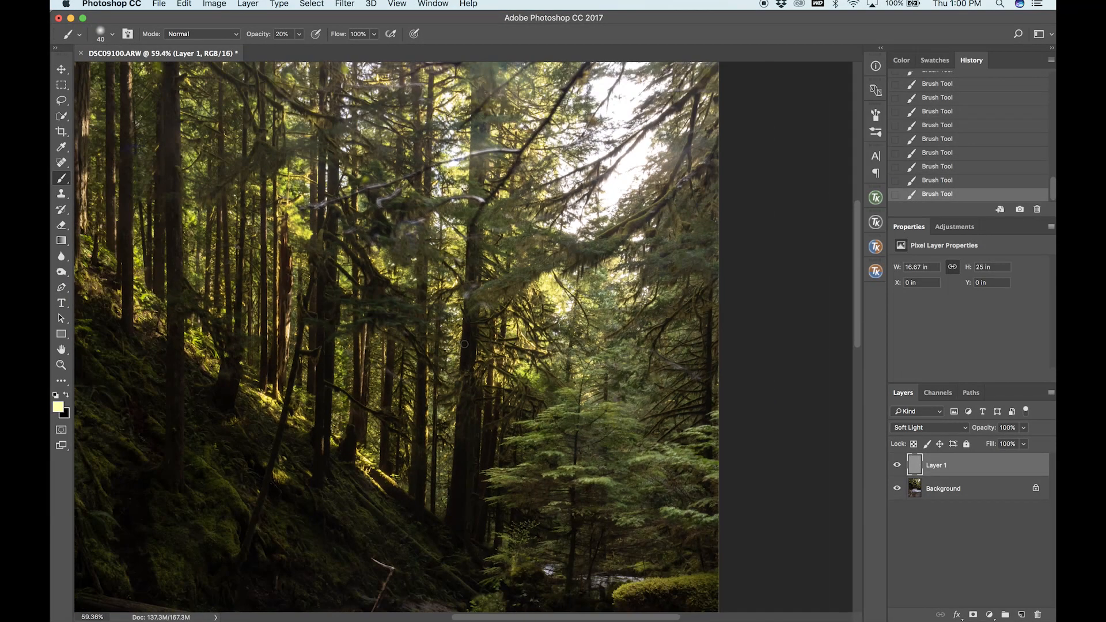
{"action": "scroll", "coordinate": [464, 344], "scroll_direction": "up", "scroll_amount": 3}
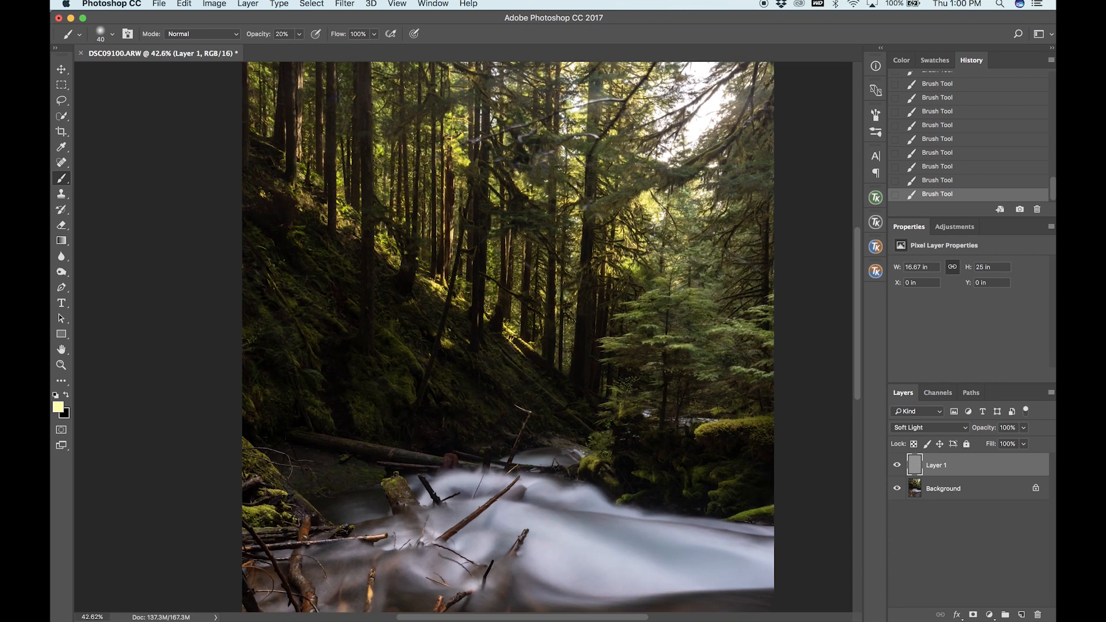
{"action": "scroll", "coordinate": [464, 344], "scroll_direction": "up", "scroll_amount": 3}
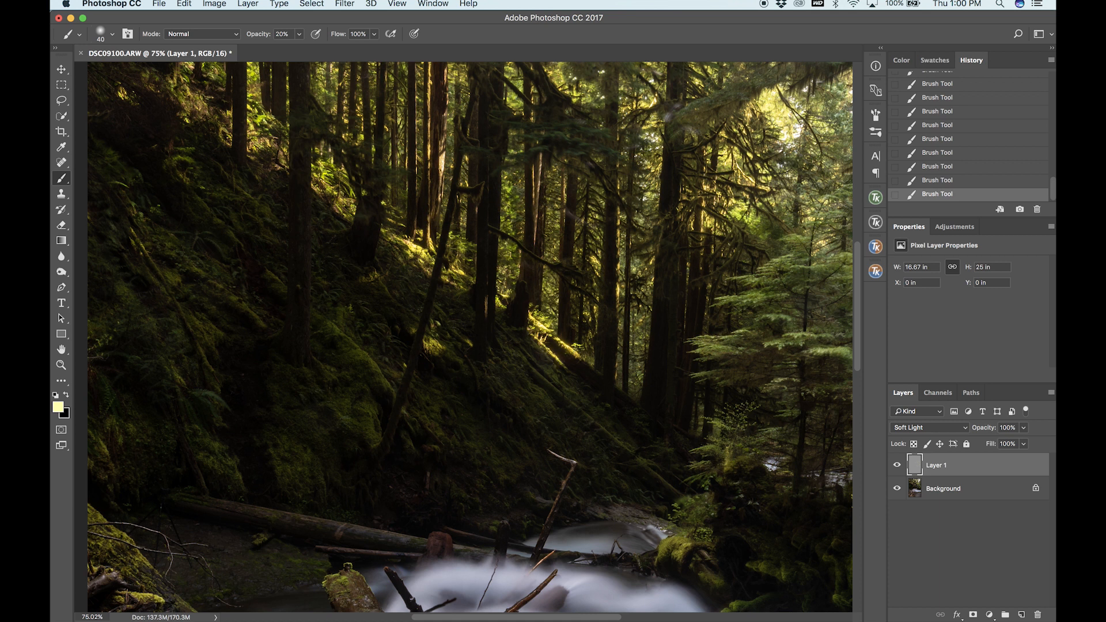
{"action": "left_click_drag", "start_coordinate": [471, 271], "coordinate": [436, 254]}
{"action": "left_click_drag", "start_coordinate": [364, 275], "coordinate": [370, 276]}
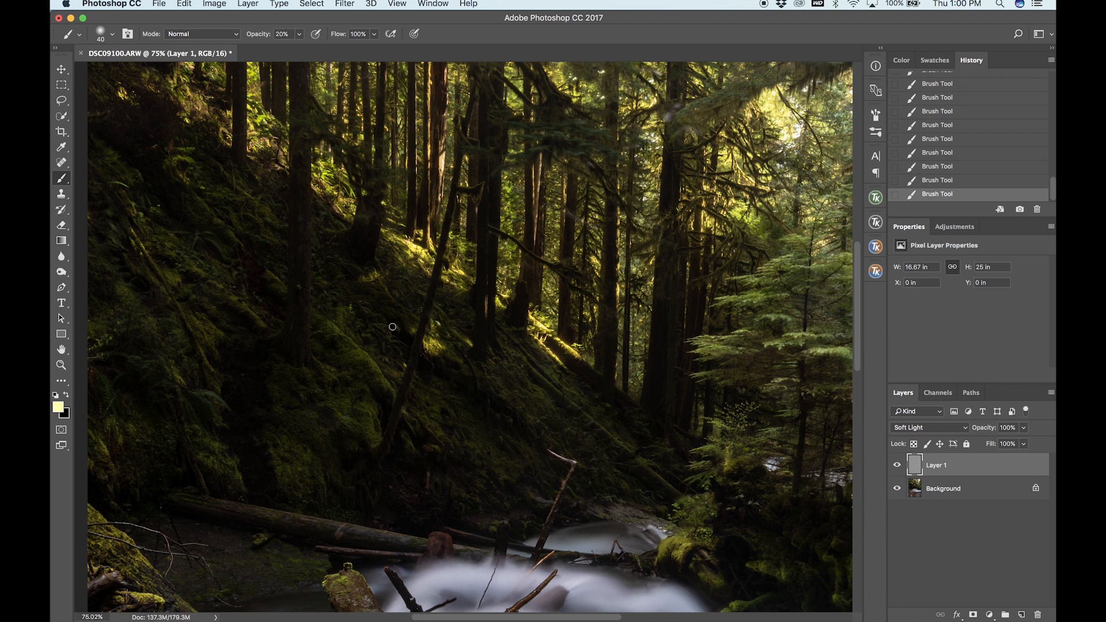
{"action": "mouse_move", "coordinate": [342, 310]}
{"action": "left_mouse_down"}
{"action": "mouse_move", "coordinate": [345, 332]}
{"action": "mouse_move", "coordinate": [335, 328]}
{"action": "mouse_move", "coordinate": [381, 383]}
{"action": "mouse_move", "coordinate": [325, 318]}
{"action": "left_mouse_up"}
{"action": "mouse_move", "coordinate": [380, 423]}
{"action": "left_mouse_down"}
{"action": "mouse_move", "coordinate": [362, 433]}
{"action": "mouse_move", "coordinate": [362, 402]}
{"action": "mouse_move", "coordinate": [354, 427]}
{"action": "mouse_move", "coordinate": [337, 413]}
{"action": "left_mouse_up"}
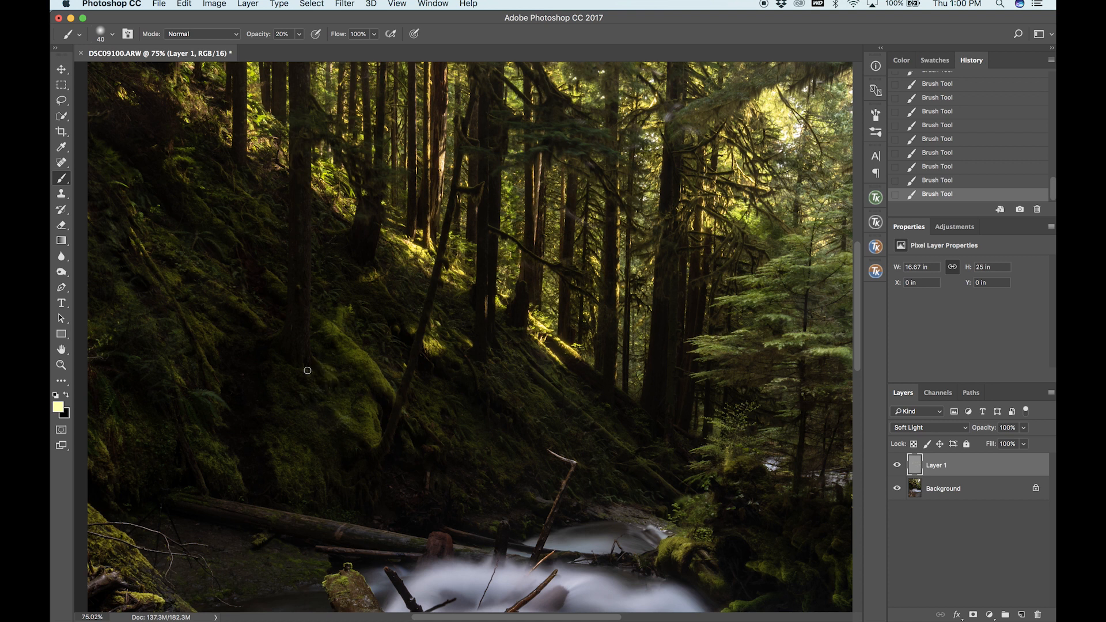
{"action": "left_click_drag", "start_coordinate": [449, 439], "coordinate": [421, 412]}
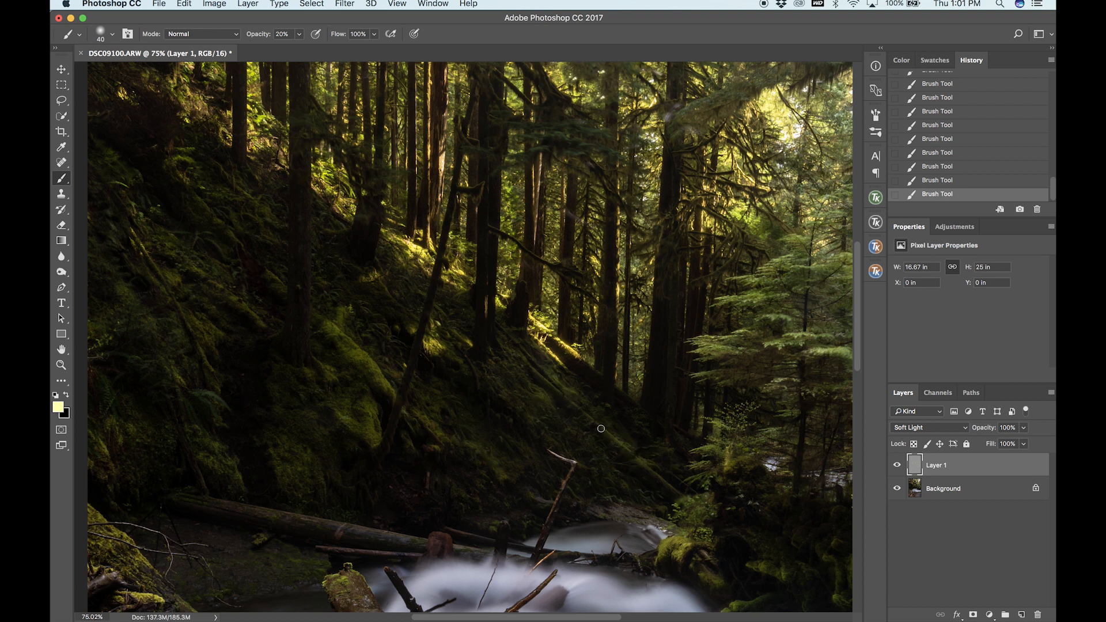
- Brush pale yellow light onto the ferns and moss along the hillside's darker left part
{"action": "scroll", "coordinate": [573, 406], "scroll_direction": "up", "scroll_amount": 3}
{"action": "scroll", "coordinate": [573, 406], "scroll_direction": "left", "scroll_amount": 4}
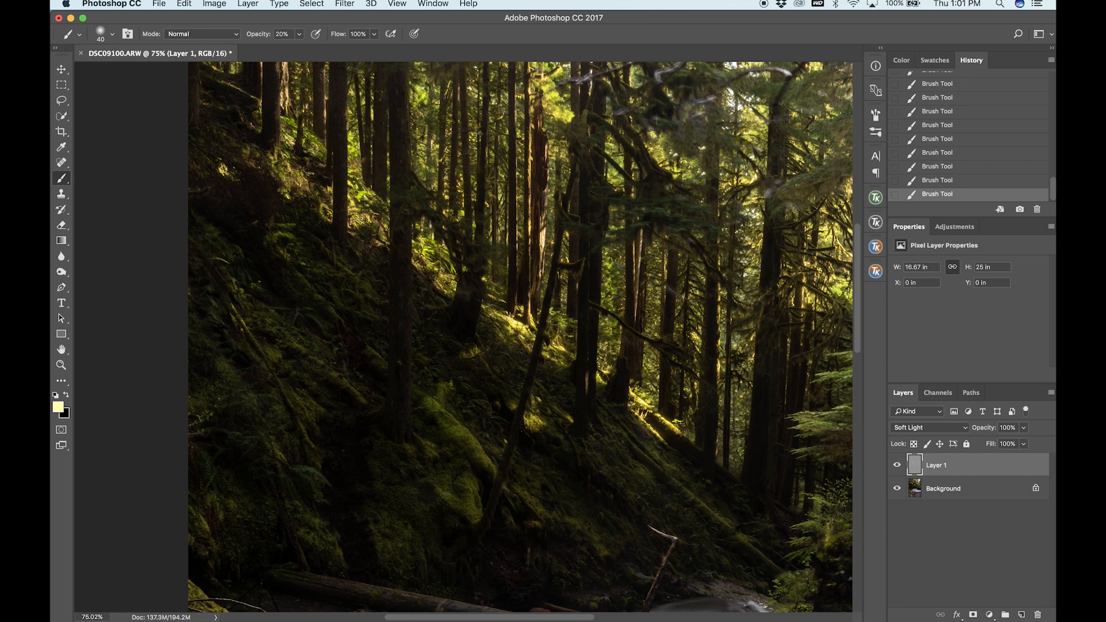
{"action": "mouse_move", "coordinate": [281, 232]}
{"action": "left_mouse_down"}
{"action": "mouse_move", "coordinate": [294, 226]}
{"action": "mouse_move", "coordinate": [290, 263]}
{"action": "mouse_move", "coordinate": [283, 252]}
{"action": "left_mouse_up"}
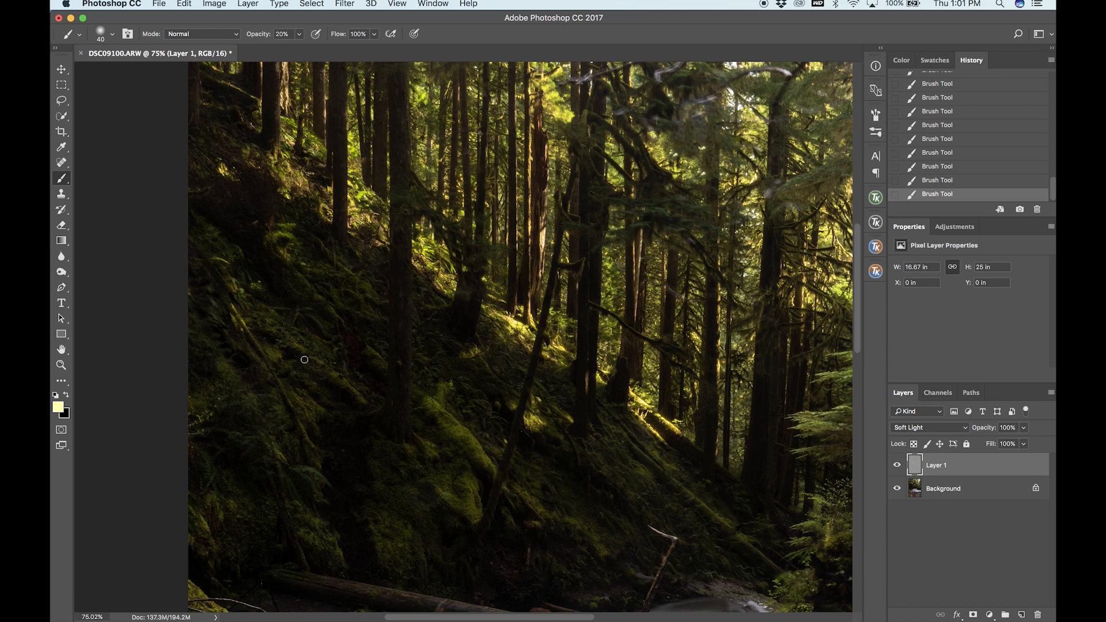
{"action": "left_click_drag", "start_coordinate": [344, 381], "coordinate": [359, 400]}
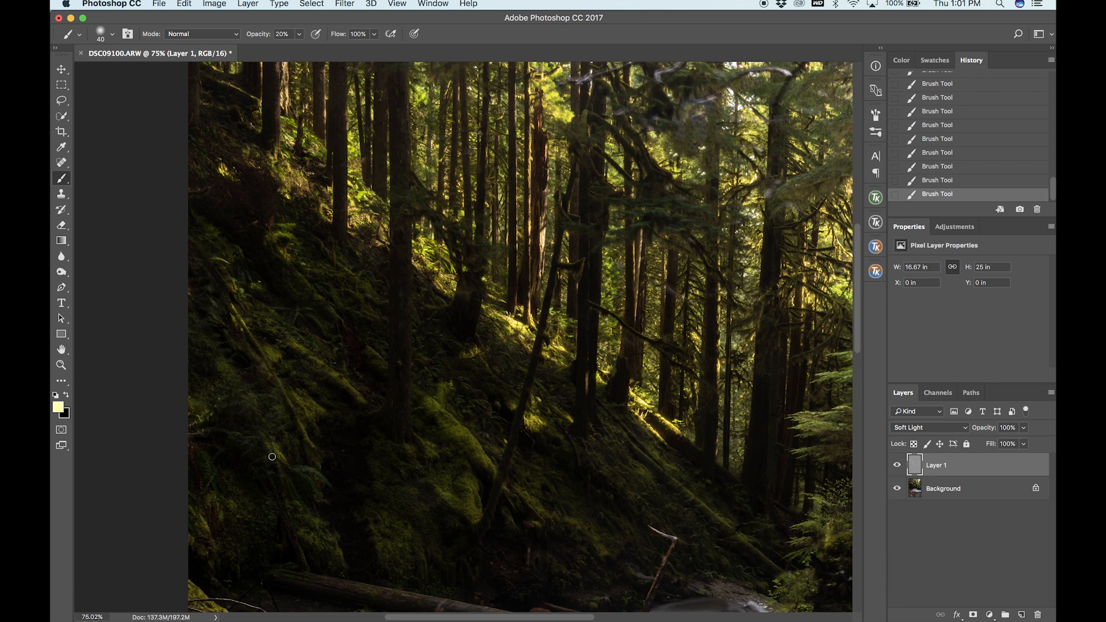
{"action": "scroll", "coordinate": [272, 452], "scroll_direction": "down", "scroll_amount": 3}
{"action": "left_click_drag", "start_coordinate": [320, 446], "coordinate": [298, 441]}
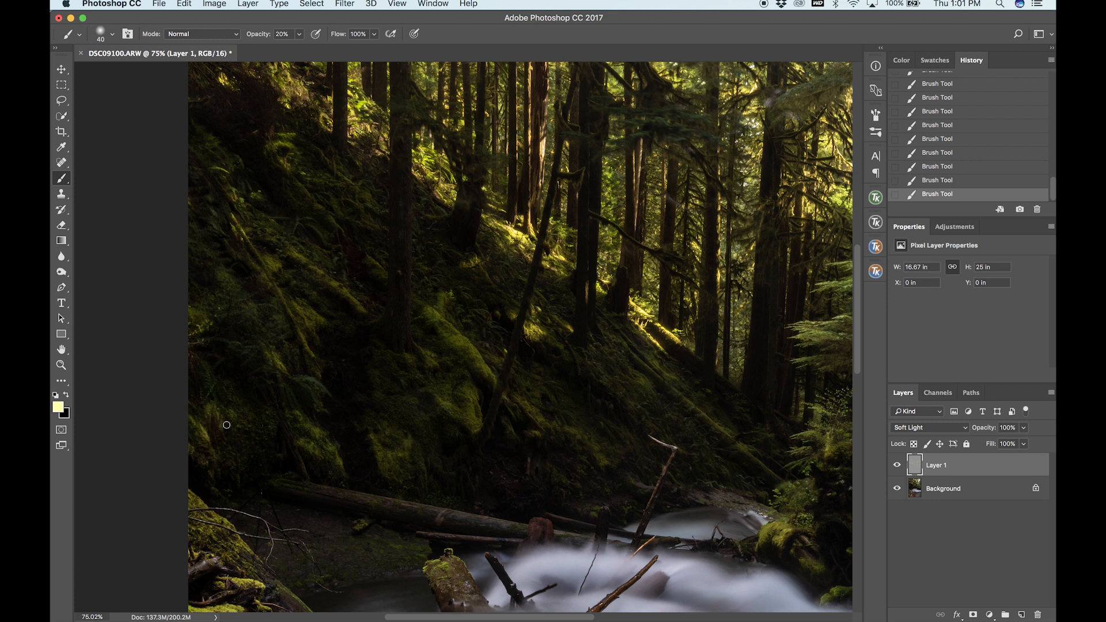
- Brush pale yellow light onto the mossy rocks and logs on the stream's near left bank
{"action": "scroll", "coordinate": [225, 415], "scroll_direction": "down", "scroll_amount": 5}
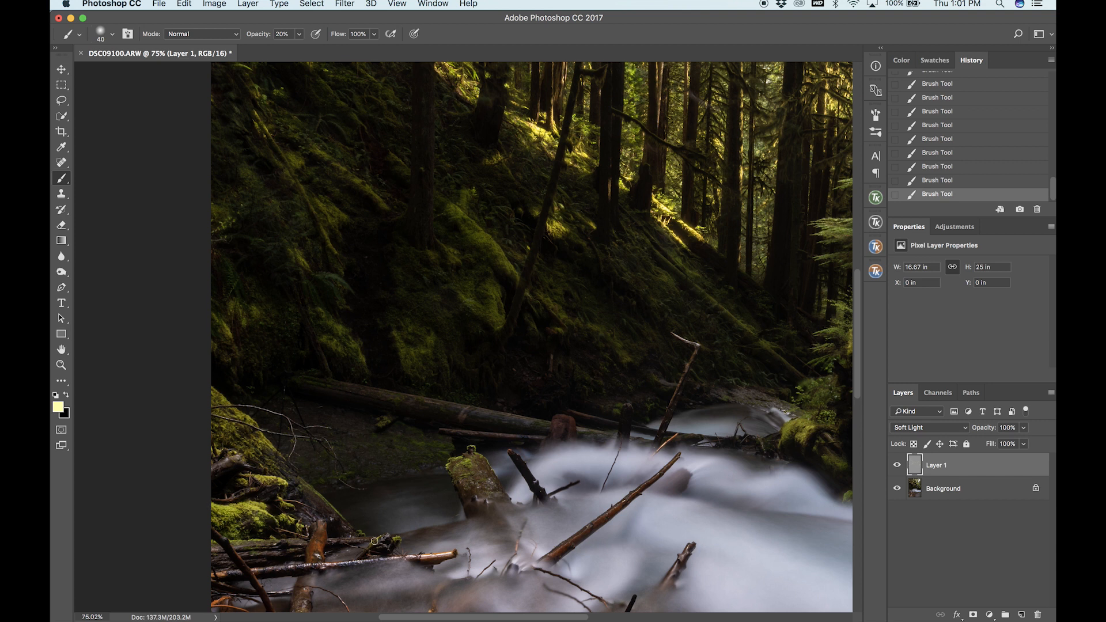
{"action": "scroll", "coordinate": [371, 535], "scroll_direction": "down", "scroll_amount": 3}
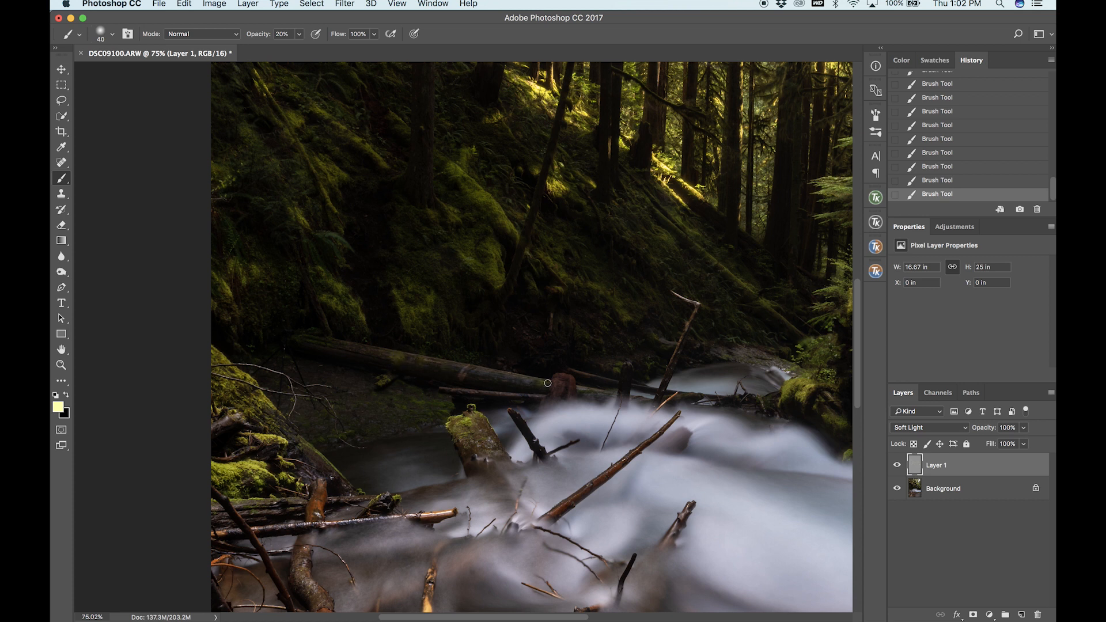
{"action": "scroll", "coordinate": [596, 393], "scroll_direction": "down", "scroll_amount": 1}
{"action": "scroll", "coordinate": [596, 393], "scroll_direction": "down", "scroll_amount": 10}
{"action": "scroll", "coordinate": [596, 393], "scroll_direction": "left", "scroll_amount": 3}
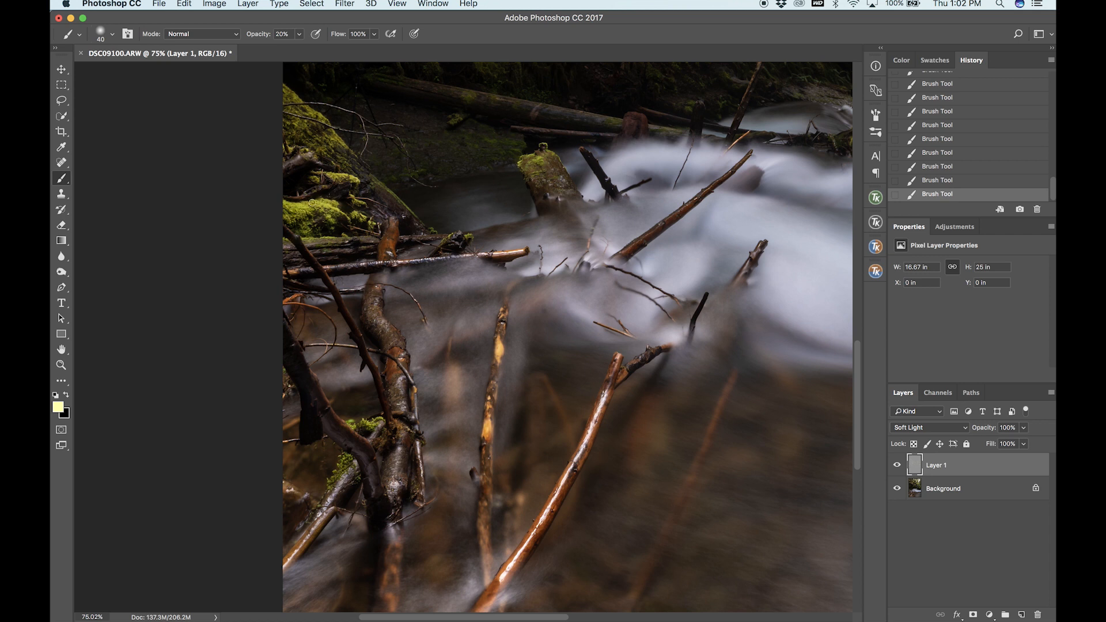
- Compare the whole photo with Layer 1 hidden and shown
{"action": "scroll", "coordinate": [146, 389], "scroll_direction": "down", "scroll_amount": 5}
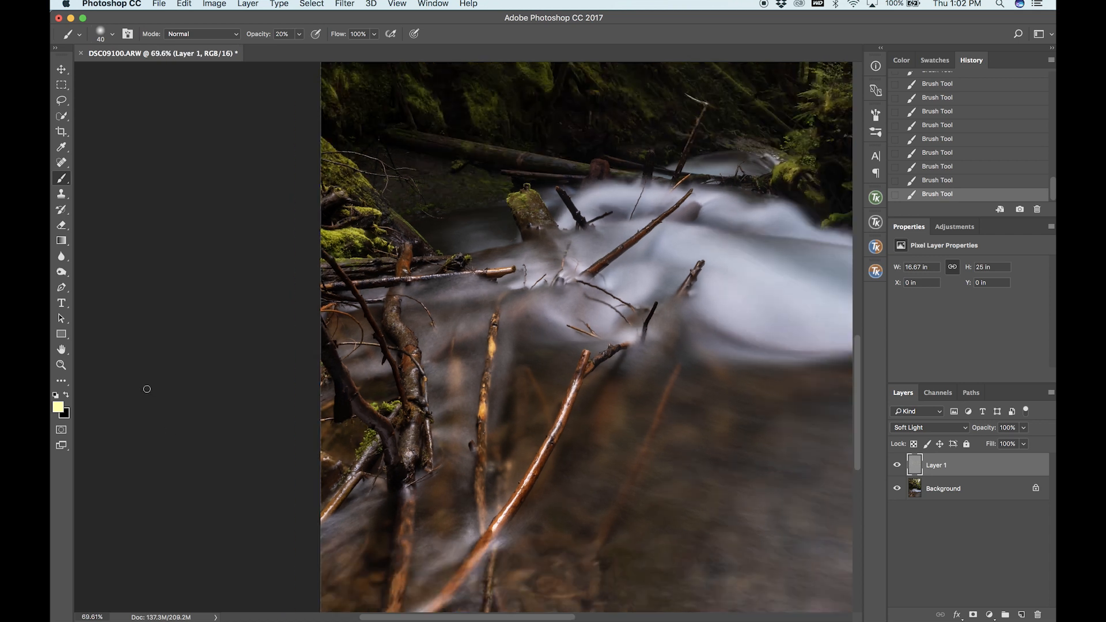
{"action": "scroll", "coordinate": [147, 389], "scroll_direction": "down", "scroll_amount": 3}
{"action": "scroll", "coordinate": [146, 388], "scroll_direction": "up", "scroll_amount": 2}
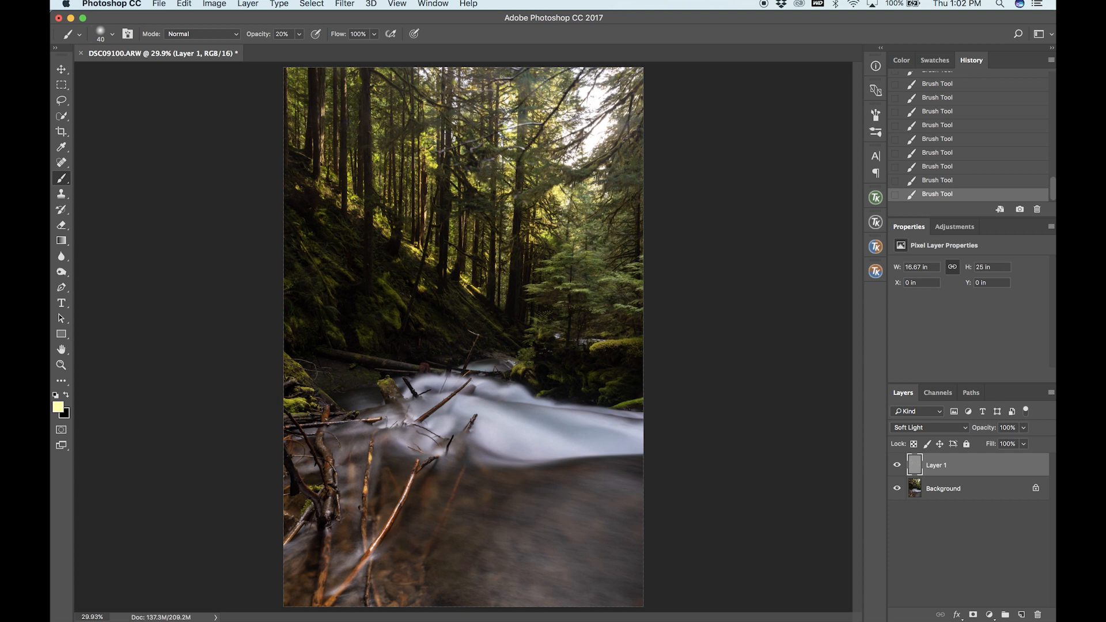
{"action": "left_click", "coordinate": [897, 466]}
{"action": "left_click", "coordinate": [897, 466]}
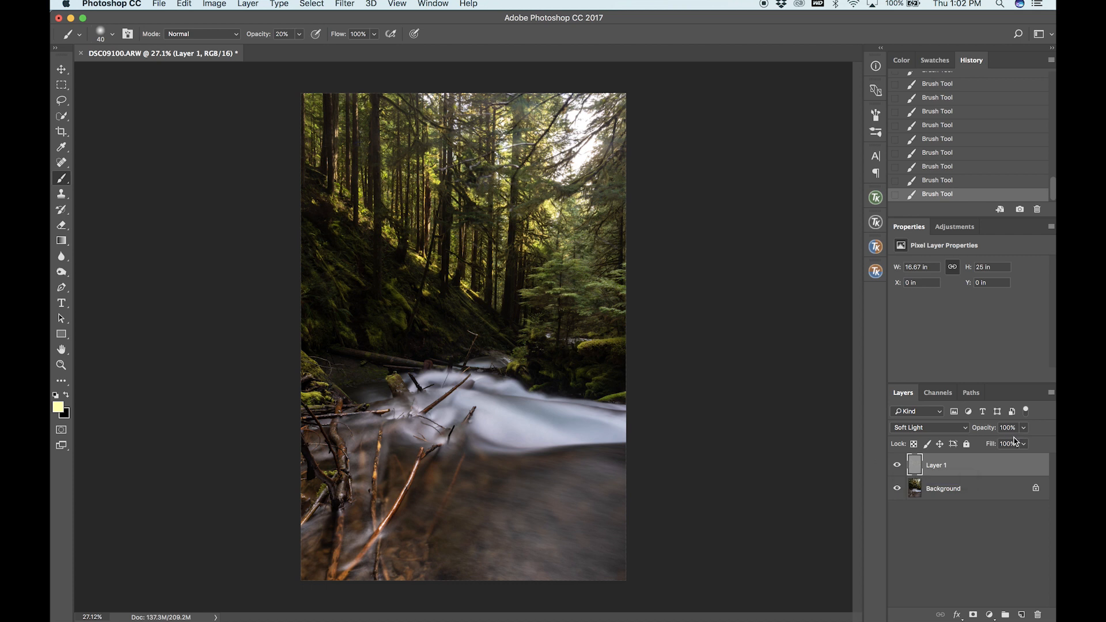
- Lower Layer 1's opacity to 50% while keeping its Soft Light blend mode
{"action": "left_click_drag", "start_coordinate": [988, 432], "coordinate": [963, 436]}
{"action": "left_click_drag", "start_coordinate": [962, 436], "coordinate": [963, 438]}
{"action": "left_click", "coordinate": [961, 432]}
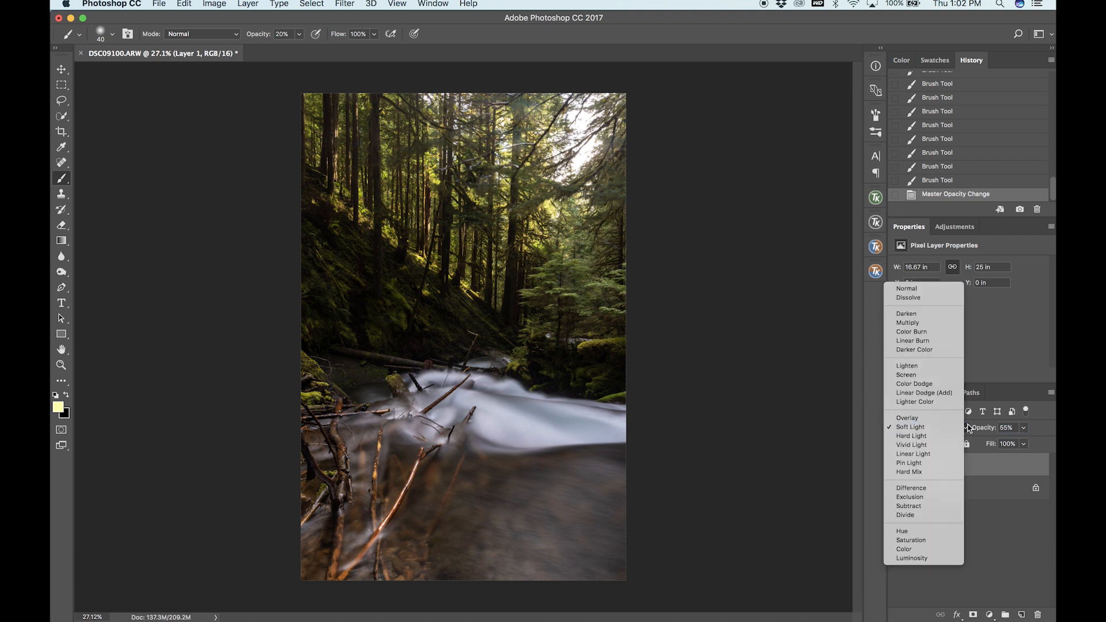
{"action": "left_click", "coordinate": [969, 427]}
{"action": "left_click_drag", "start_coordinate": [984, 429], "coordinate": [985, 431]}
- Check the reduced dodge effect by toggling Layer 1's visibility and viewing the photo at different magnifications
{"action": "left_click", "coordinate": [896, 467]}
{"action": "left_click", "coordinate": [896, 468]}
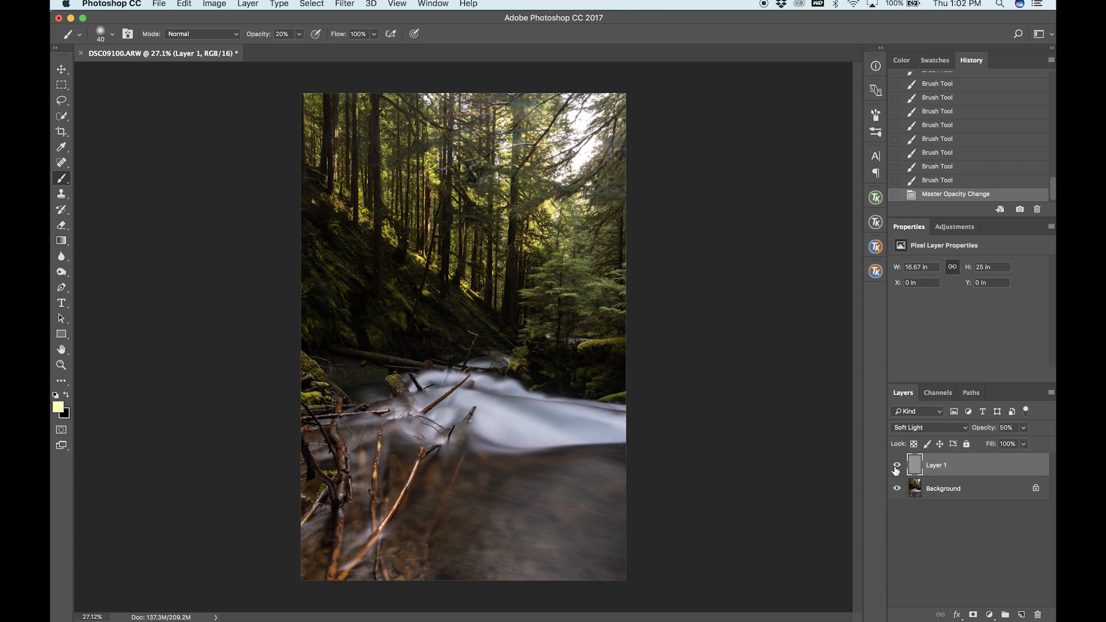
{"action": "left_click", "coordinate": [896, 468]}
{"action": "scroll", "coordinate": [463, 336], "scroll_direction": "down", "scroll_amount": 2}
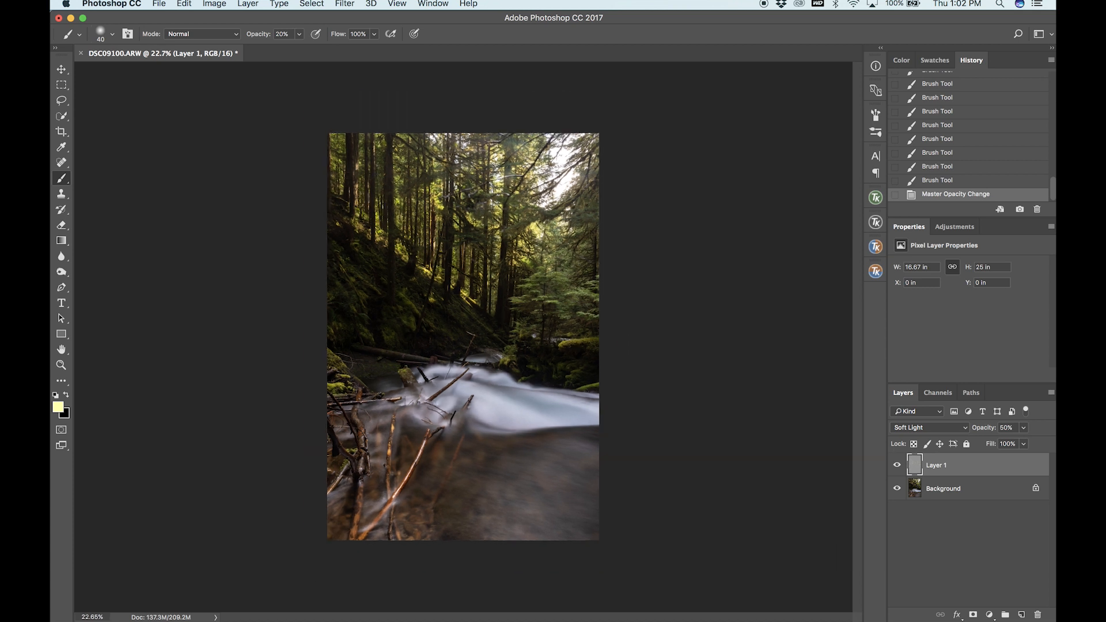
{"action": "scroll", "coordinate": [463, 336], "scroll_direction": "up", "scroll_amount": 3}
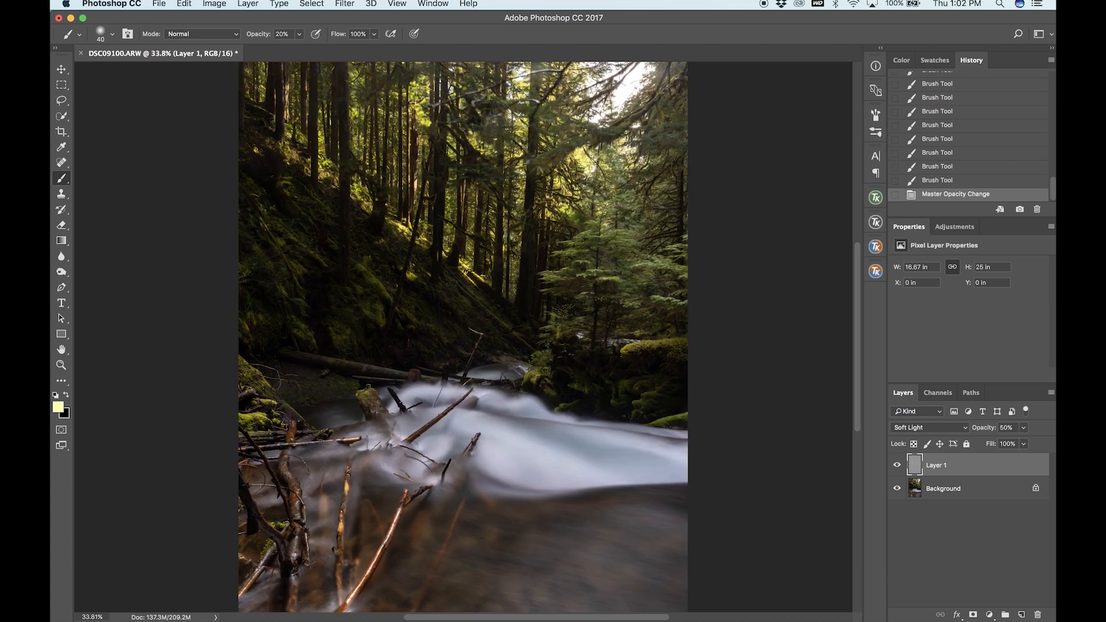
{"action": "scroll", "coordinate": [463, 336], "scroll_direction": "down", "scroll_amount": 3}
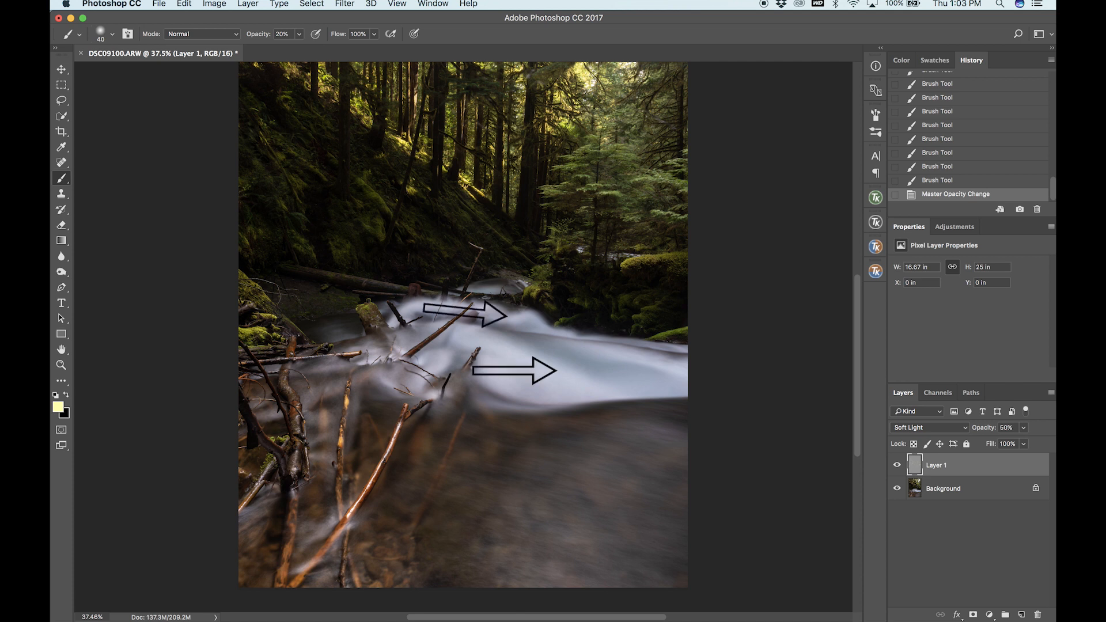
- Rename Layer 1 as "sunlight moss dodge"
{"action": "double_click", "coordinate": [937, 465]}
{"action": "type", "text": "sunlight "}
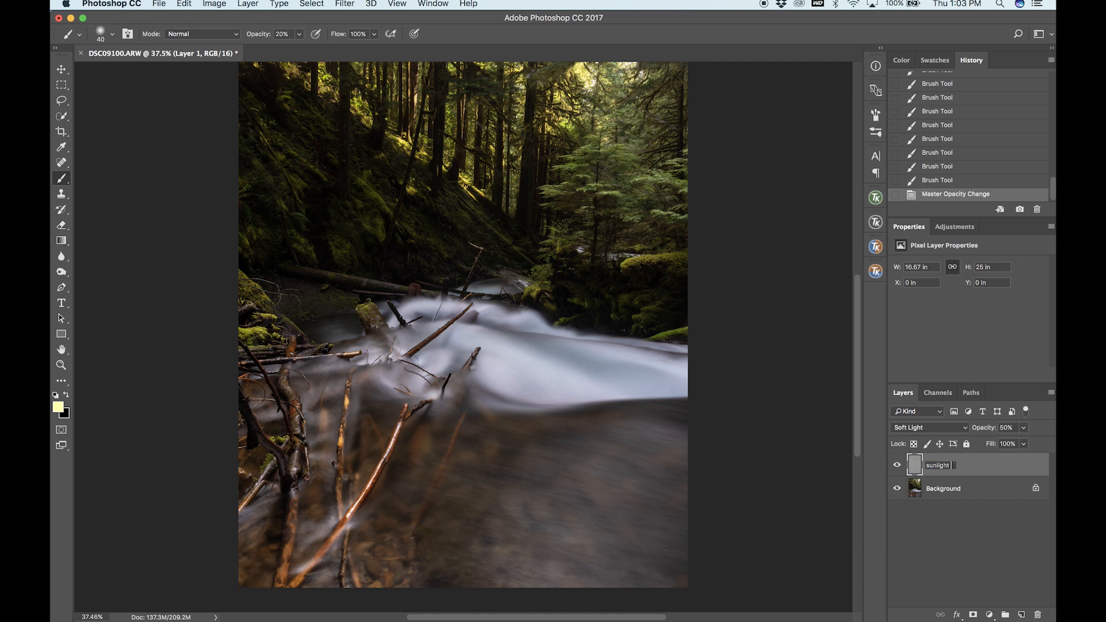
{"action": "type", "text": "moss dodge"}
{"action": "key", "text": "Return"}
- Add a Soft Light layer filled with its 50% gray neutral color and name it "water dodge"
{"action": "left_click", "coordinate": [1021, 615], "text": "alt"}
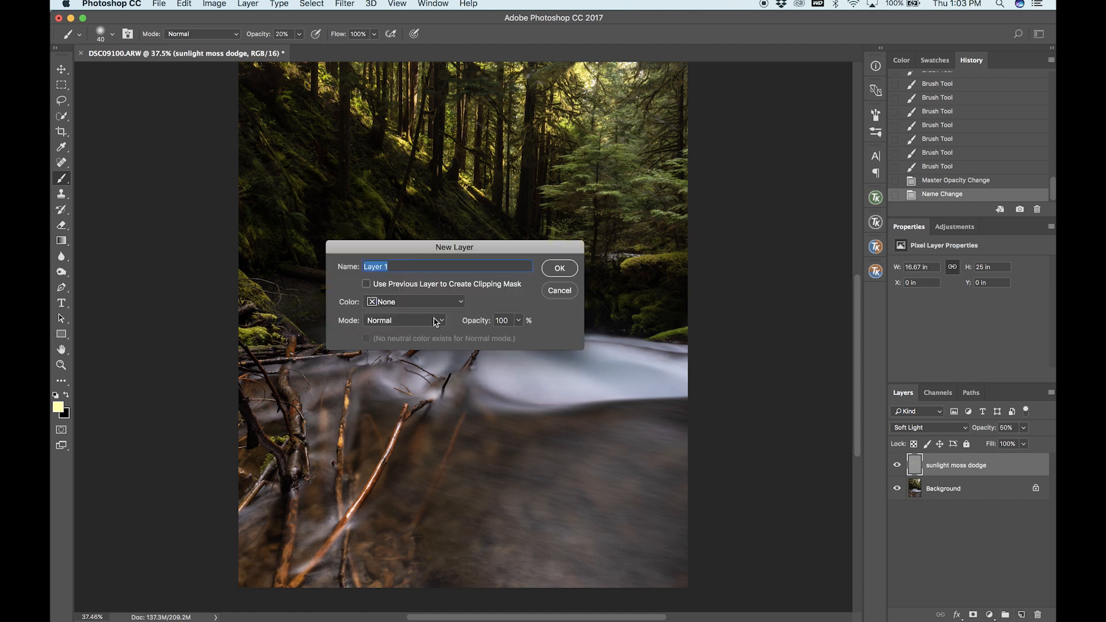
{"action": "left_click", "coordinate": [420, 321]}
{"action": "left_click", "coordinate": [395, 473]}
{"action": "left_click", "coordinate": [418, 340]}
{"action": "left_click", "coordinate": [558, 269]}
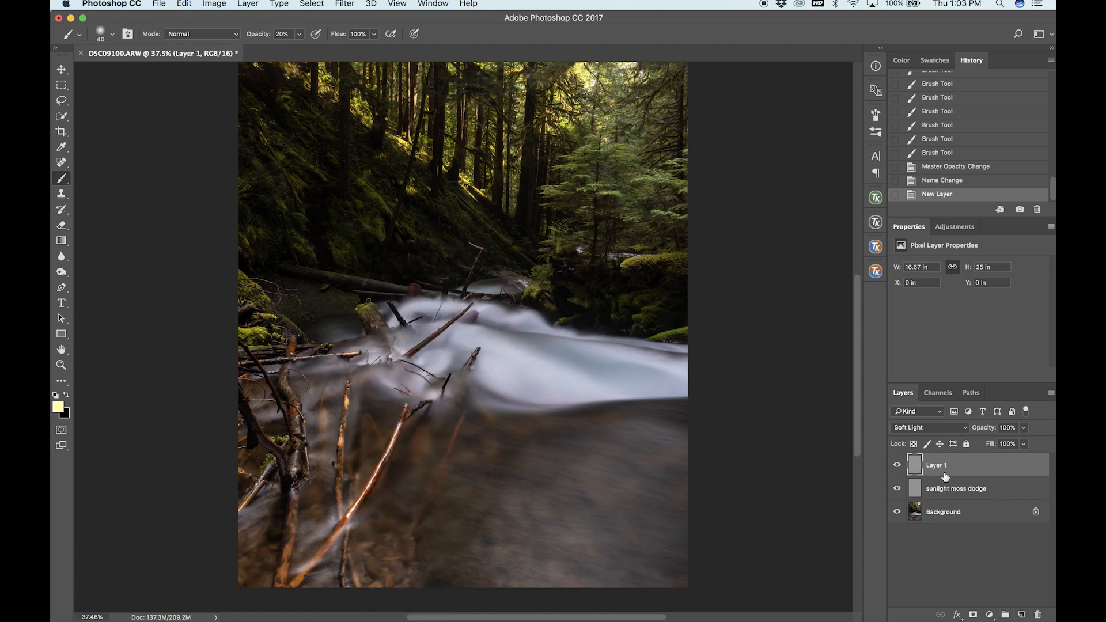
{"action": "type", "text": "water dodge"}
{"action": "key", "text": "Return"}
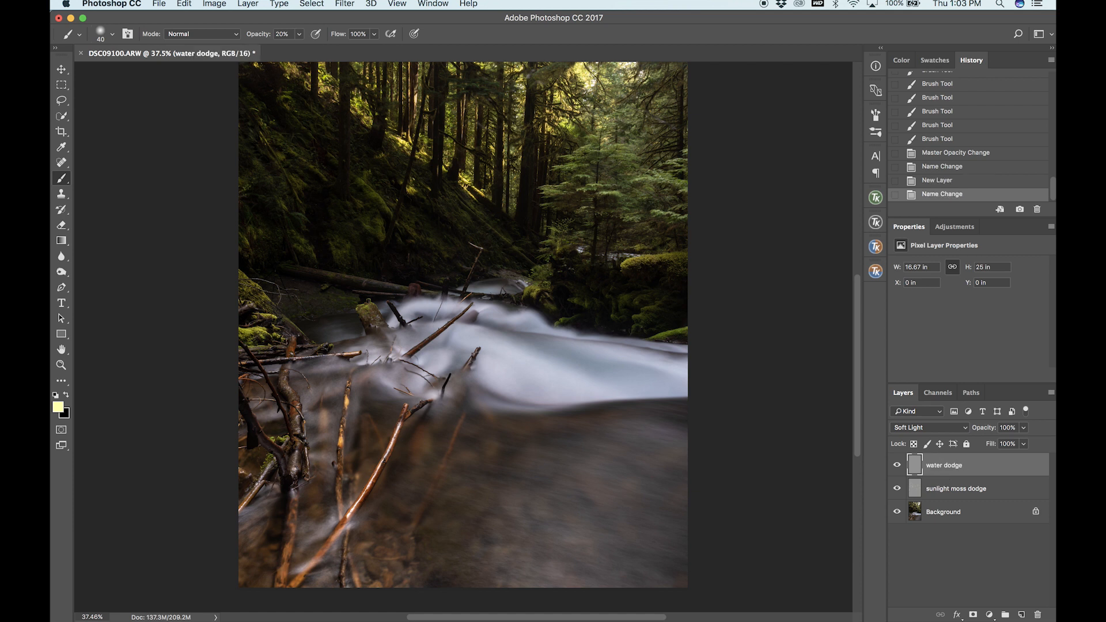
- Sample the foreground color from the stream water and adjust it to the bright light blue #bfd6ff
{"action": "left_click", "coordinate": [58, 406]}
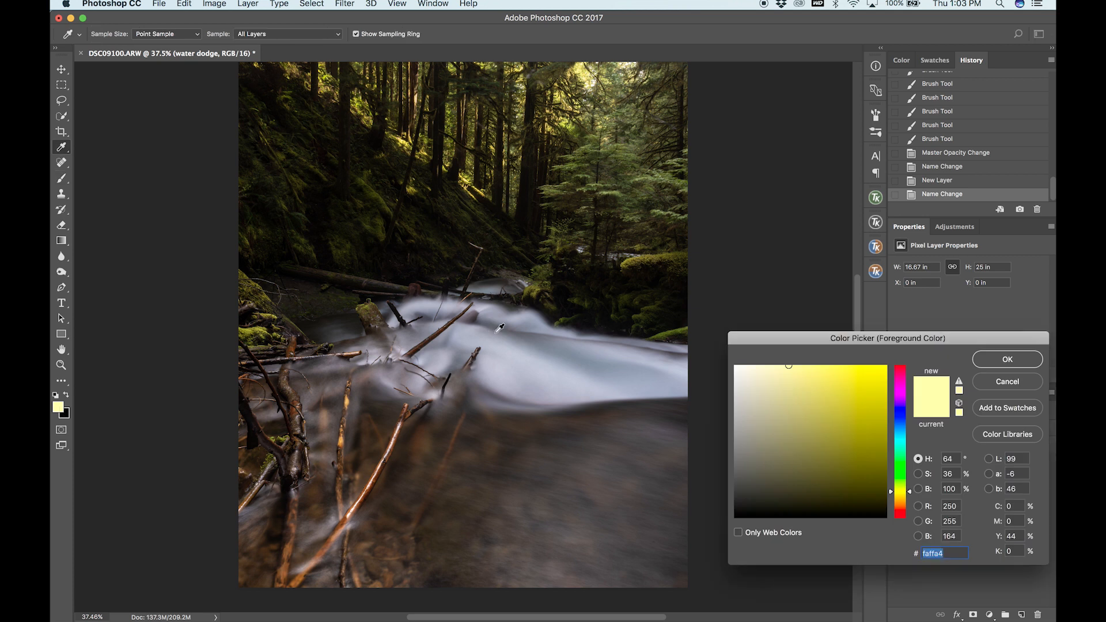
{"action": "left_click", "coordinate": [608, 361]}
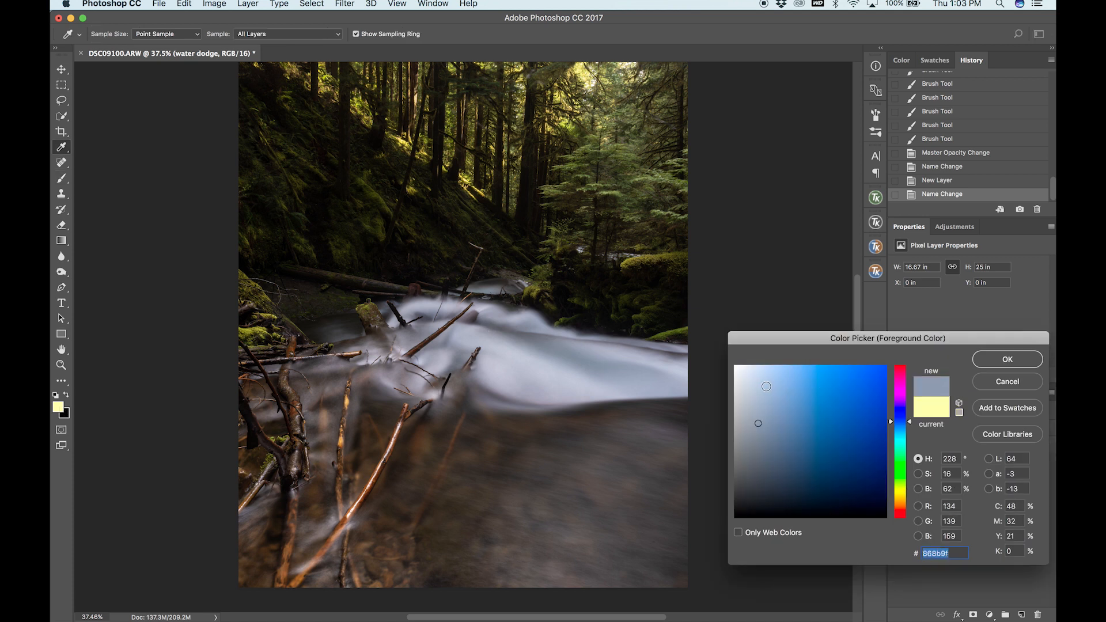
{"action": "left_click_drag", "start_coordinate": [766, 386], "coordinate": [772, 366]}
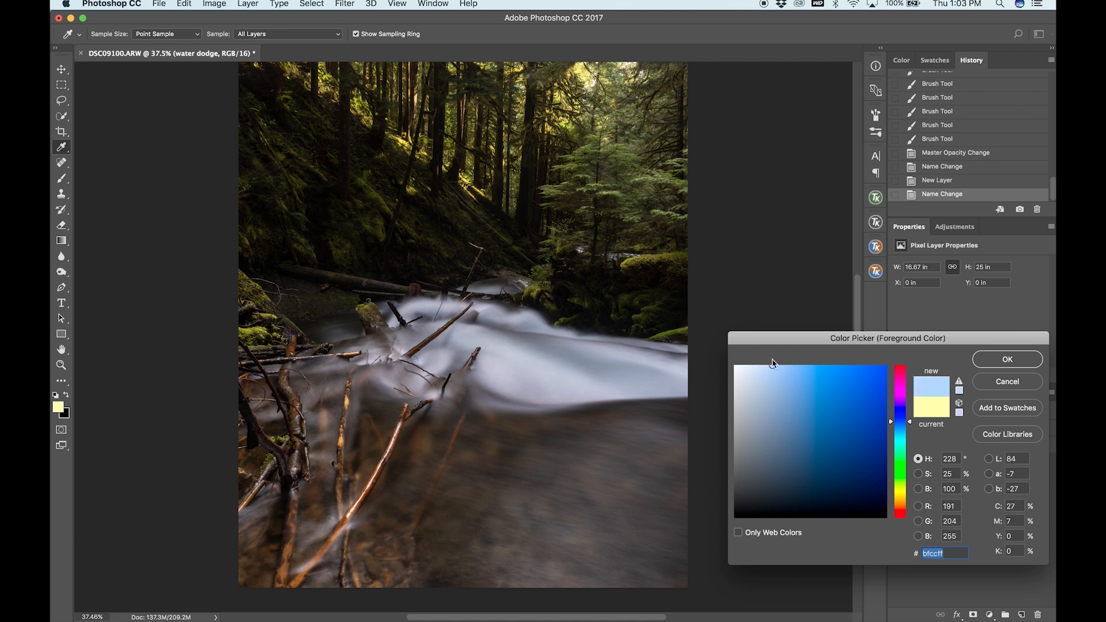
{"action": "left_click_drag", "start_coordinate": [892, 424], "coordinate": [892, 427]}
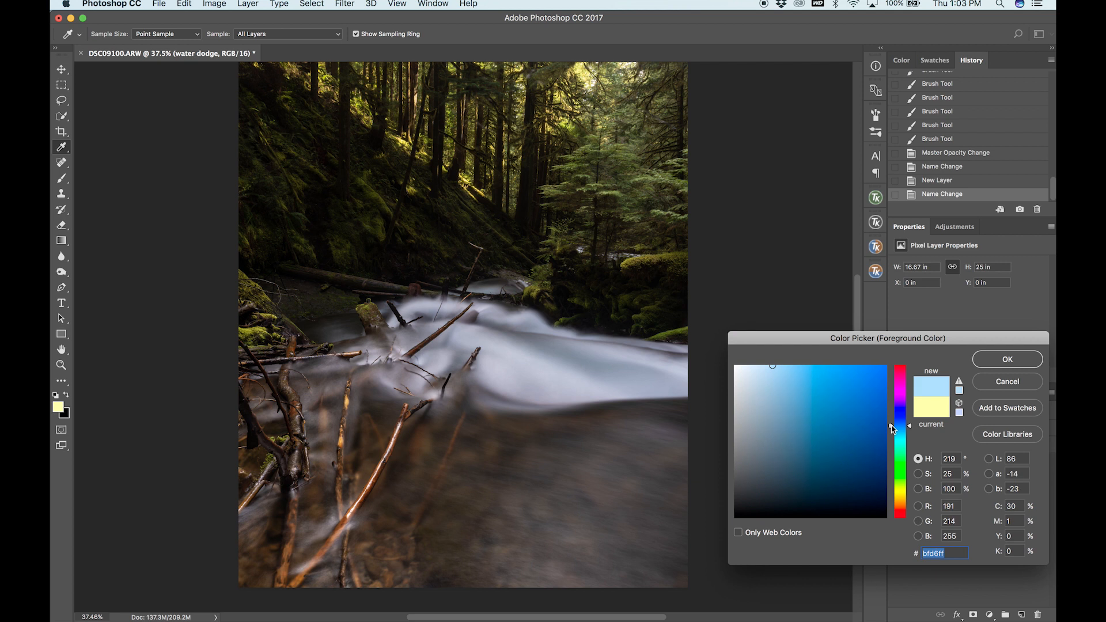
{"action": "left_click", "coordinate": [1023, 360]}
- Set the Brush tool to 6% opacity, enlarge it to 500, and paint light blue over the white cascade on the water dodge layer
{"action": "key", "text": "b"}
{"action": "left_click", "coordinate": [282, 34]}
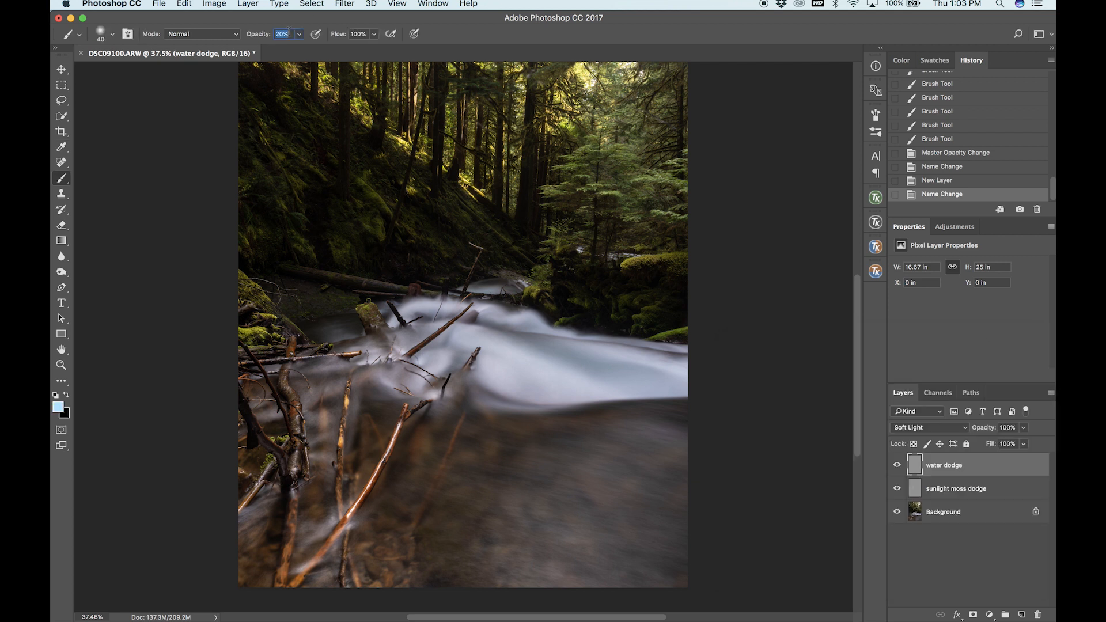
{"action": "type", "text": "6"}
{"action": "key", "text": "Return"}
{"action": "key", "text": "bracketright"}
{"action": "key", "text": "bracketright"}
{"action": "key", "text": "bracketright"}
{"action": "key", "text": "bracketright"}
{"action": "key", "text": "bracketright"}
{"action": "key", "text": "bracketright"}
{"action": "key", "text": "bracketright"}
{"action": "key", "text": "bracketright"}
{"action": "key", "text": "bracketleft"}
{"action": "left_click", "coordinate": [558, 370]}
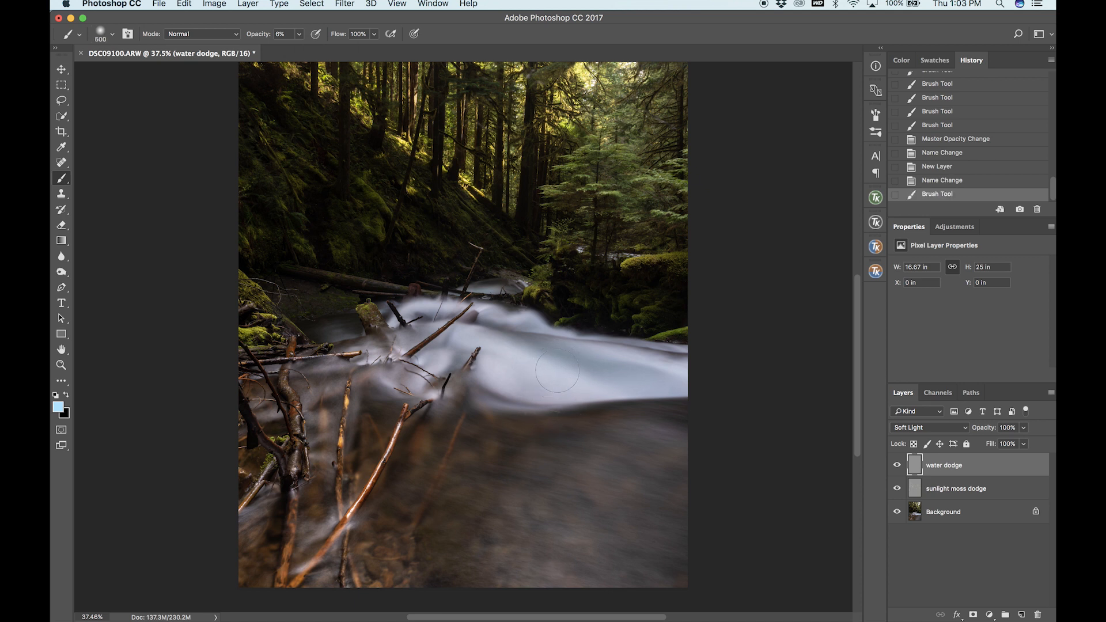
{"action": "left_click_drag", "start_coordinate": [583, 348], "coordinate": [531, 333]}
{"action": "left_click", "coordinate": [521, 323]}
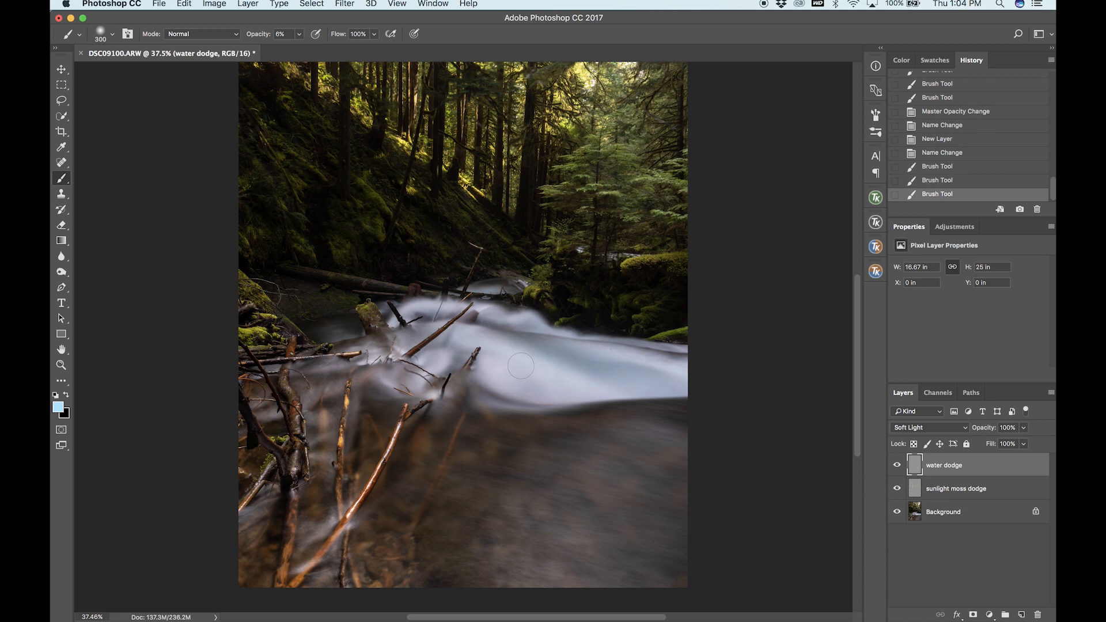
- Brighten the cascade's left side and upper crest with a 300-size light blue brush
{"action": "left_click", "coordinate": [499, 374]}
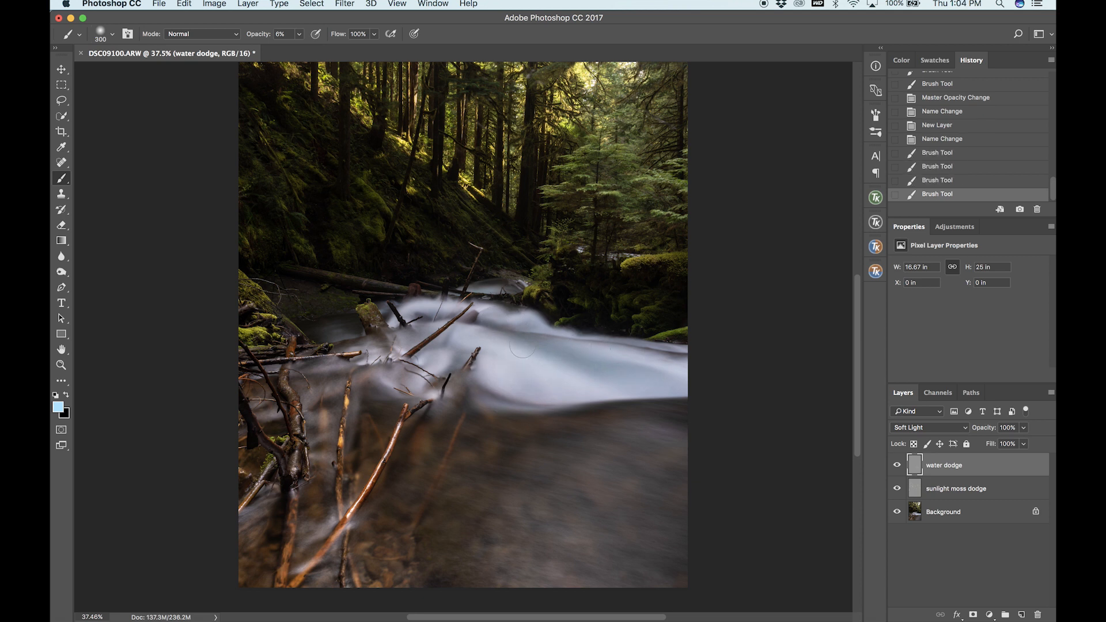
{"action": "mouse_move", "coordinate": [465, 334]}
{"action": "left_mouse_down"}
{"action": "mouse_move", "coordinate": [433, 312]}
{"action": "mouse_move", "coordinate": [402, 317]}
{"action": "mouse_move", "coordinate": [414, 314]}
{"action": "left_mouse_up"}
{"action": "left_click_drag", "start_coordinate": [505, 310], "coordinate": [482, 303]}
- Reduce the brush size to 125 and brighten the small patch of water upstream behind the cascade
{"action": "key", "text": "bracketleft"}
{"action": "key", "text": "bracketleft"}
{"action": "key", "text": "bracketleft"}
{"action": "key", "text": "bracketleft"}
{"action": "key", "text": "bracketleft"}
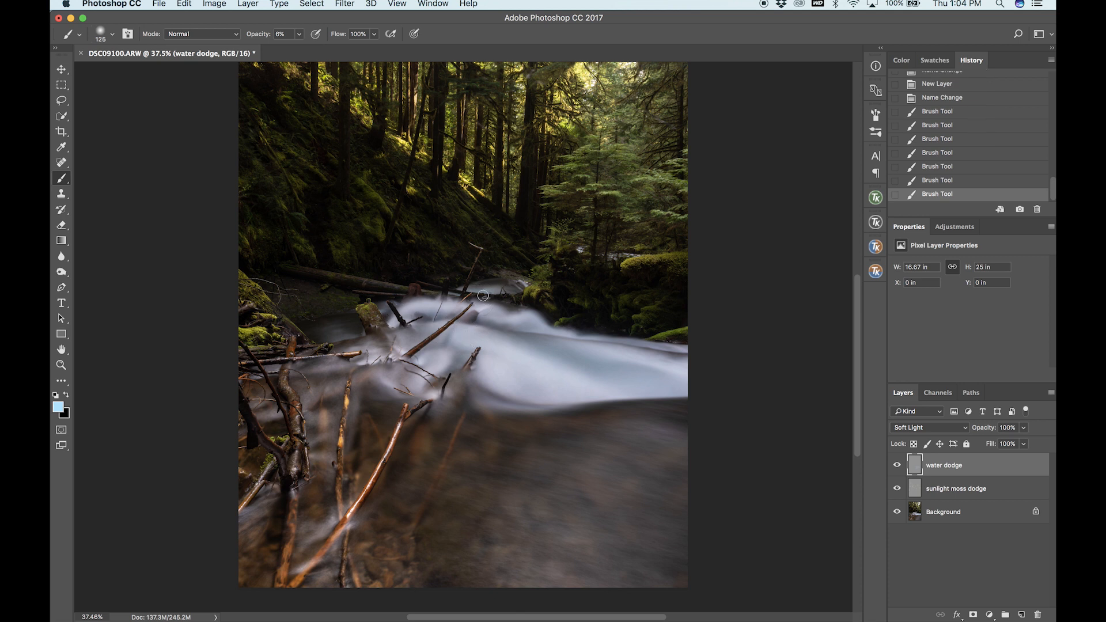
{"action": "left_click", "coordinate": [469, 285]}
{"action": "left_click_drag", "start_coordinate": [495, 288], "coordinate": [509, 288]}
- Paint light blue over the blurred water flowing among the foreground branches
{"action": "left_click", "coordinate": [411, 335]}
{"action": "left_click_drag", "start_coordinate": [404, 358], "coordinate": [387, 399]}
{"action": "left_click_drag", "start_coordinate": [306, 393], "coordinate": [362, 373]}
{"action": "mouse_move", "coordinate": [342, 442]}
{"action": "left_mouse_down"}
{"action": "mouse_move", "coordinate": [334, 435]}
{"action": "mouse_move", "coordinate": [323, 478]}
{"action": "mouse_move", "coordinate": [308, 440]}
{"action": "mouse_move", "coordinate": [330, 513]}
{"action": "left_mouse_up"}
- Enlarge the brush to 800 and paint light blue broadly across the cascade and the blurred water beside the branches
{"action": "scroll", "coordinate": [671, 411], "scroll_direction": "down", "scroll_amount": 5}
{"action": "key", "text": "bracketright"}
{"action": "key", "text": "bracketright"}
{"action": "key", "text": "bracketright"}
{"action": "key", "text": "bracketright"}
{"action": "key", "text": "bracketright"}
{"action": "key", "text": "bracketright"}
{"action": "key", "text": "bracketright"}
{"action": "key", "text": "bracketright"}
{"action": "key", "text": "bracketright"}
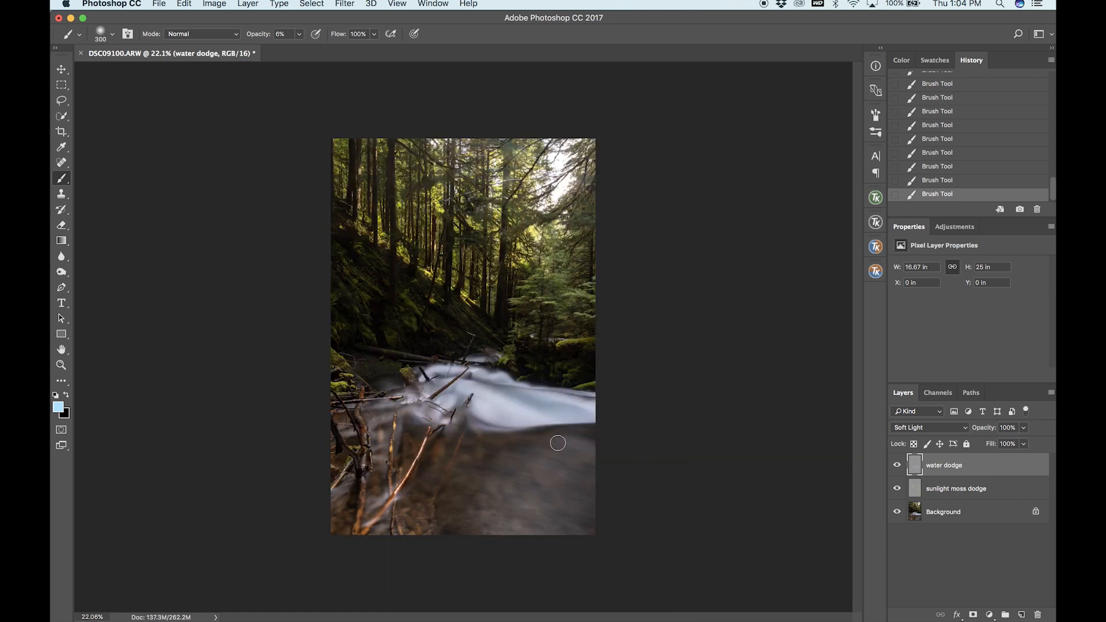
{"action": "key", "text": "bracketright"}
{"action": "mouse_move", "coordinate": [530, 403]}
{"action": "left_mouse_down"}
{"action": "mouse_move", "coordinate": [394, 392]}
{"action": "mouse_move", "coordinate": [397, 417]}
{"action": "left_mouse_up"}
- Compare the photo with the water dodge layer hidden and shown
{"action": "left_click", "coordinate": [896, 465]}
{"action": "left_click", "coordinate": [897, 466]}
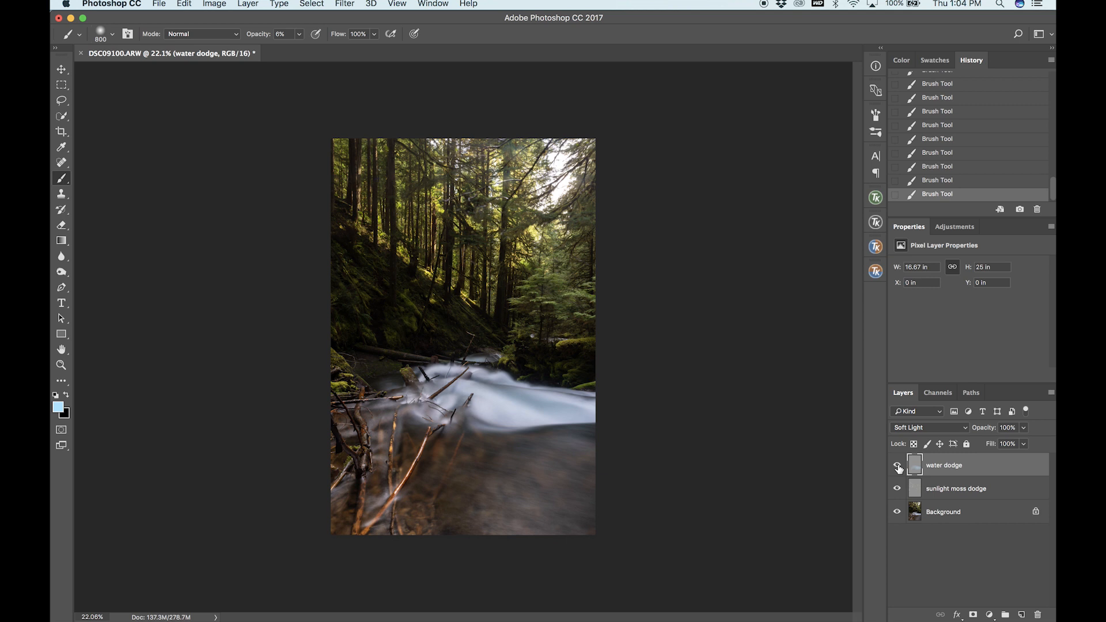
{"action": "scroll", "coordinate": [555, 260], "scroll_direction": "up", "scroll_amount": 4}
{"action": "scroll", "coordinate": [554, 259], "scroll_direction": "down", "scroll_amount": 2}
{"action": "scroll", "coordinate": [554, 259], "scroll_direction": "down", "scroll_amount": 1}
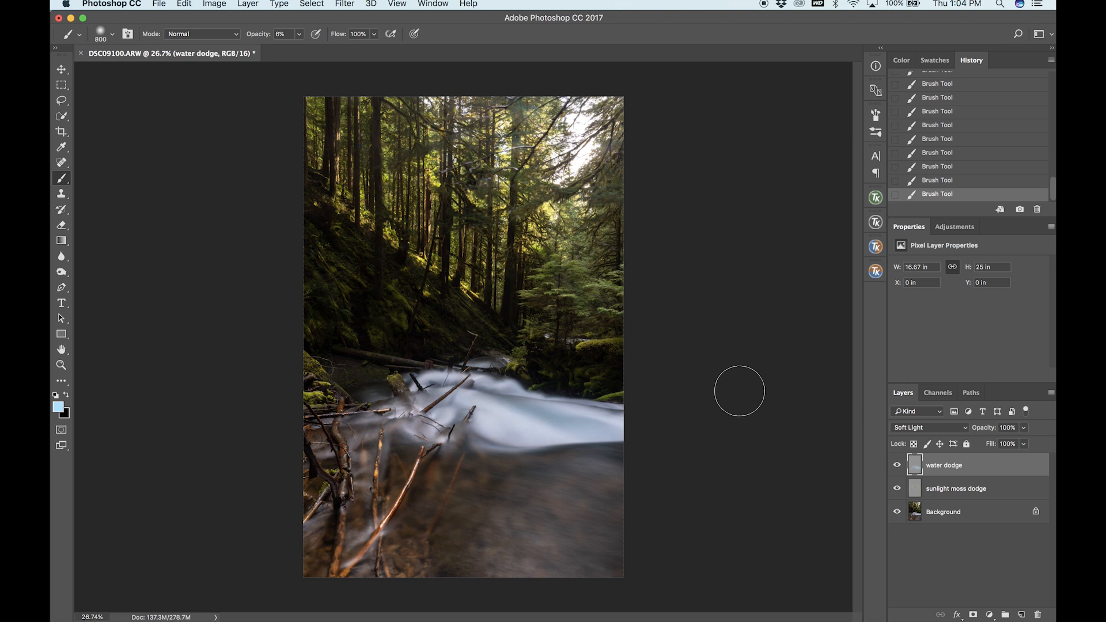
- Stamp all visible layers into a new merged layer and hide the water dodge and sunlight moss dodge layers
{"action": "key", "text": "v"}
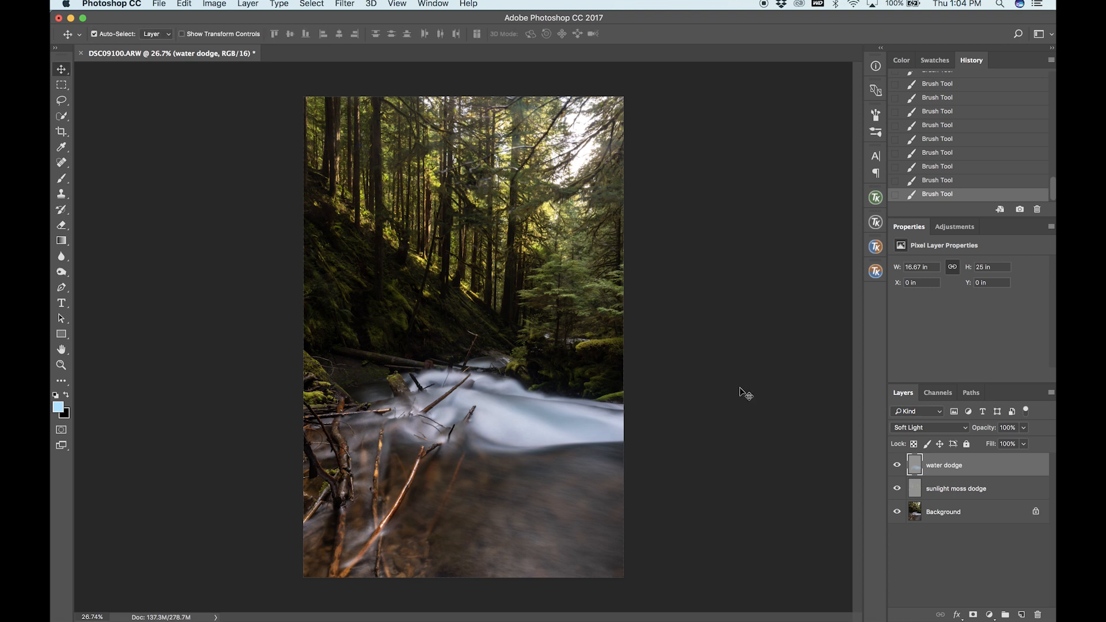
{"action": "key", "text": "super+alt+shift+e"}
{"action": "left_click", "coordinate": [899, 489]}
{"action": "left_click", "coordinate": [897, 512]}
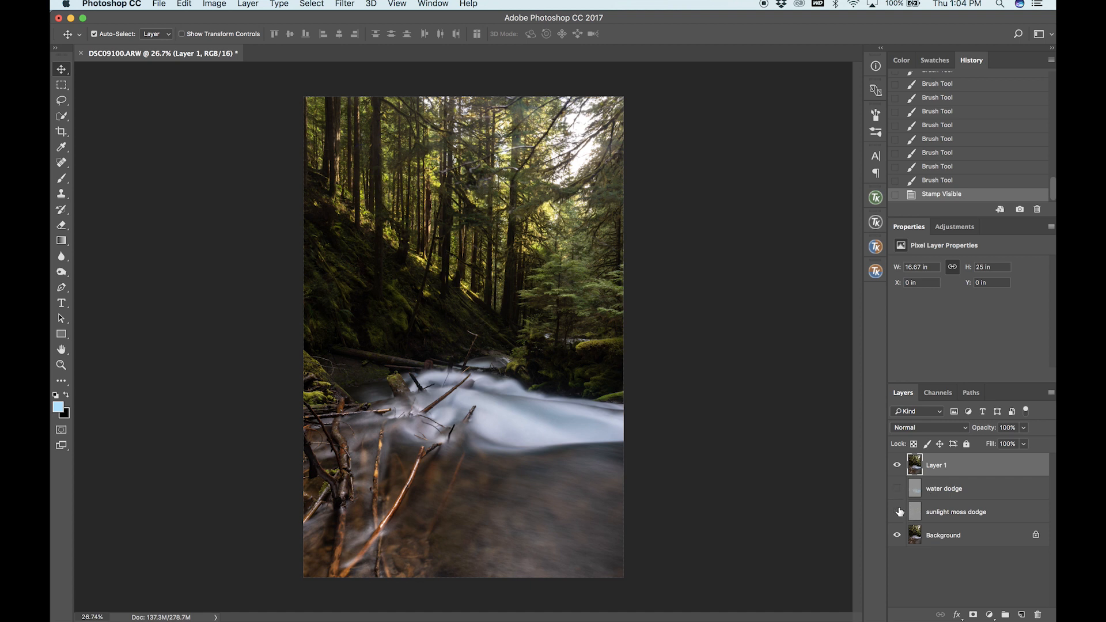
- Toggle the merged Layer 1 off and on to compare the dodged result with the original photo
{"action": "left_click", "coordinate": [897, 465]}
{"action": "left_click", "coordinate": [897, 465]}
{"action": "left_click", "coordinate": [898, 466]}
{"action": "left_click", "coordinate": [898, 466]}
{"action": "scroll", "coordinate": [774, 276], "scroll_direction": "down", "scroll_amount": 3}
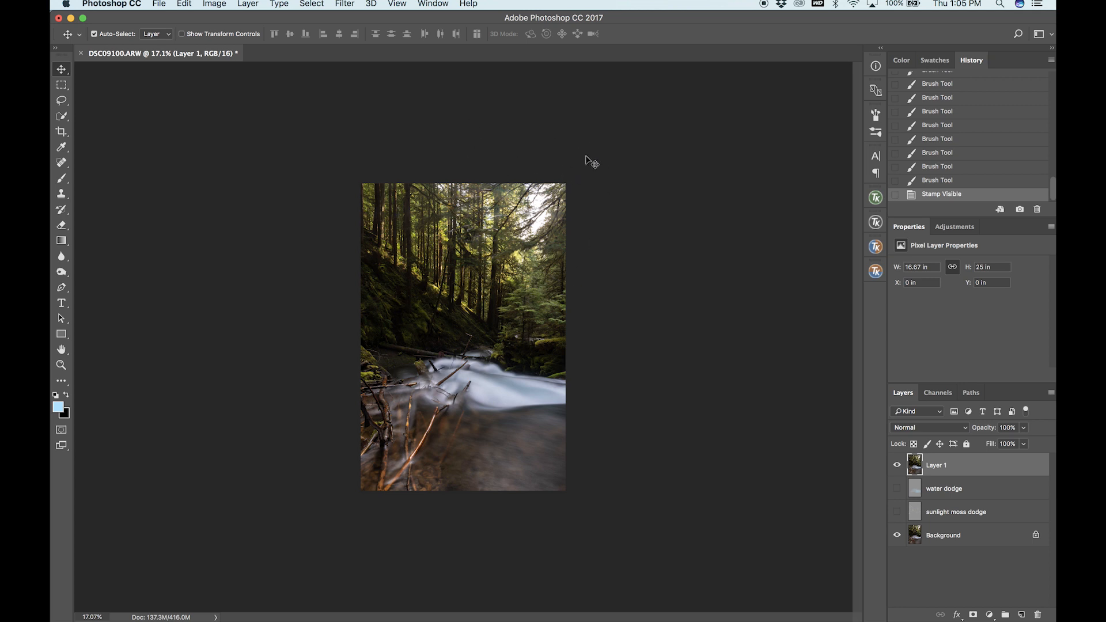
{"action": "scroll", "coordinate": [586, 160], "scroll_direction": "up", "scroll_amount": 2}
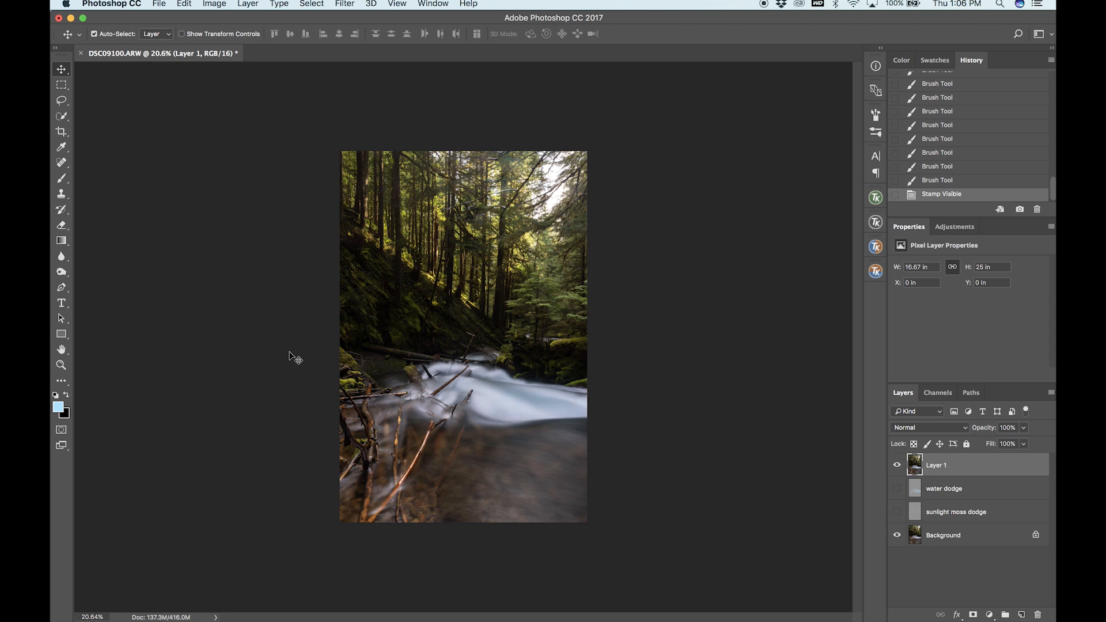
- Create a new layer above Layer 1 in Soft Light mode, filled with the neutral 50% gray
{"action": "scroll", "coordinate": [295, 357], "scroll_direction": "down", "scroll_amount": 1}
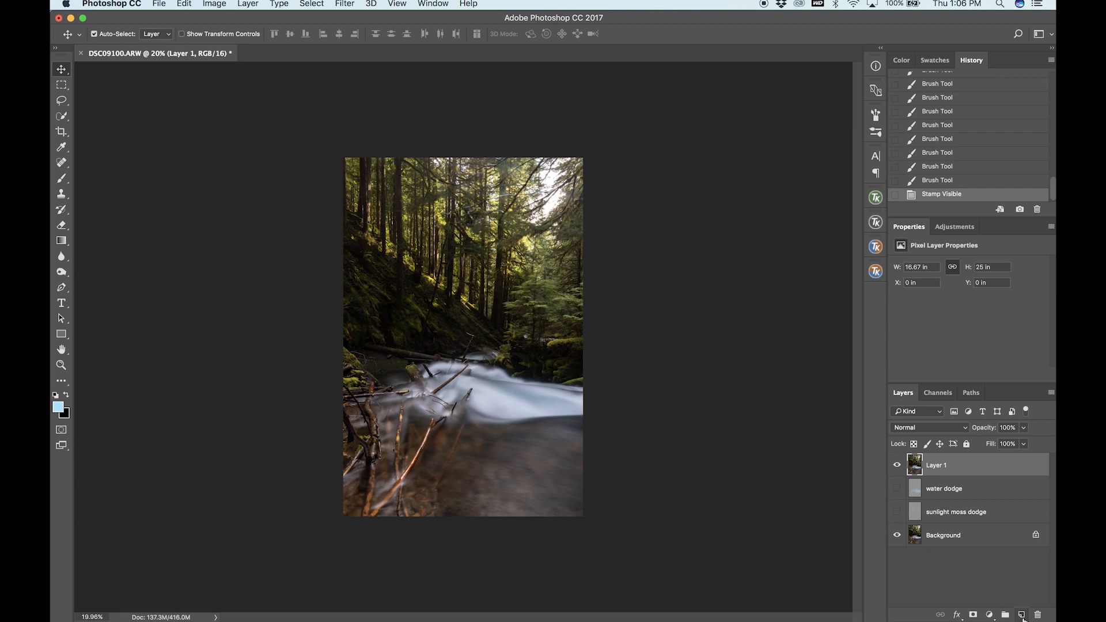
{"action": "left_click", "coordinate": [1022, 614], "text": "alt"}
{"action": "left_click", "coordinate": [423, 321]}
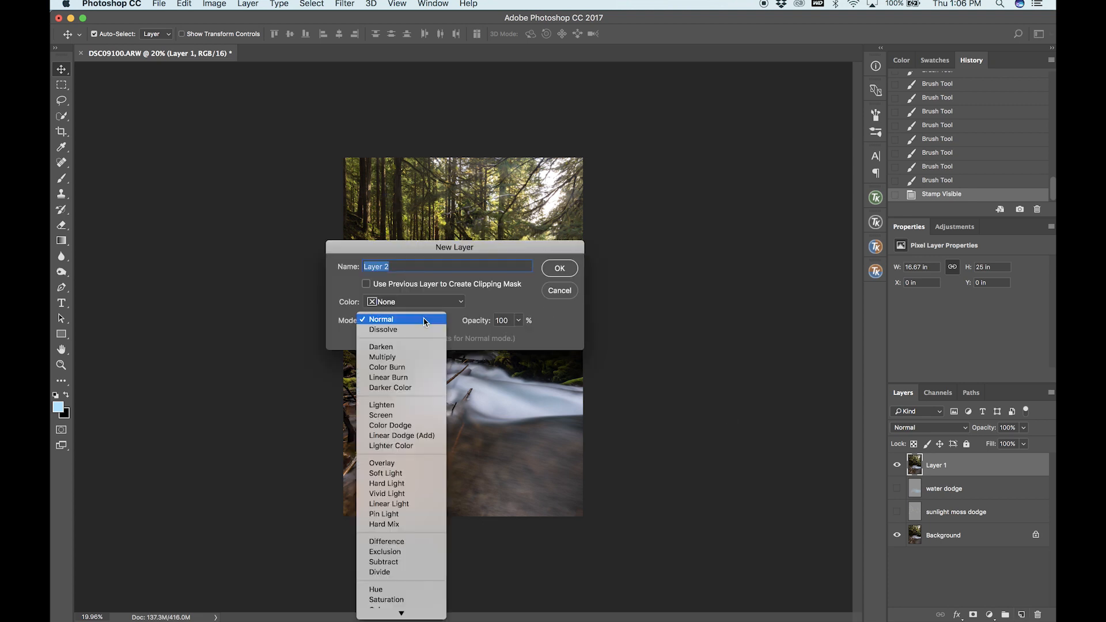
{"action": "left_click", "coordinate": [406, 483]}
{"action": "left_click", "coordinate": [409, 320]}
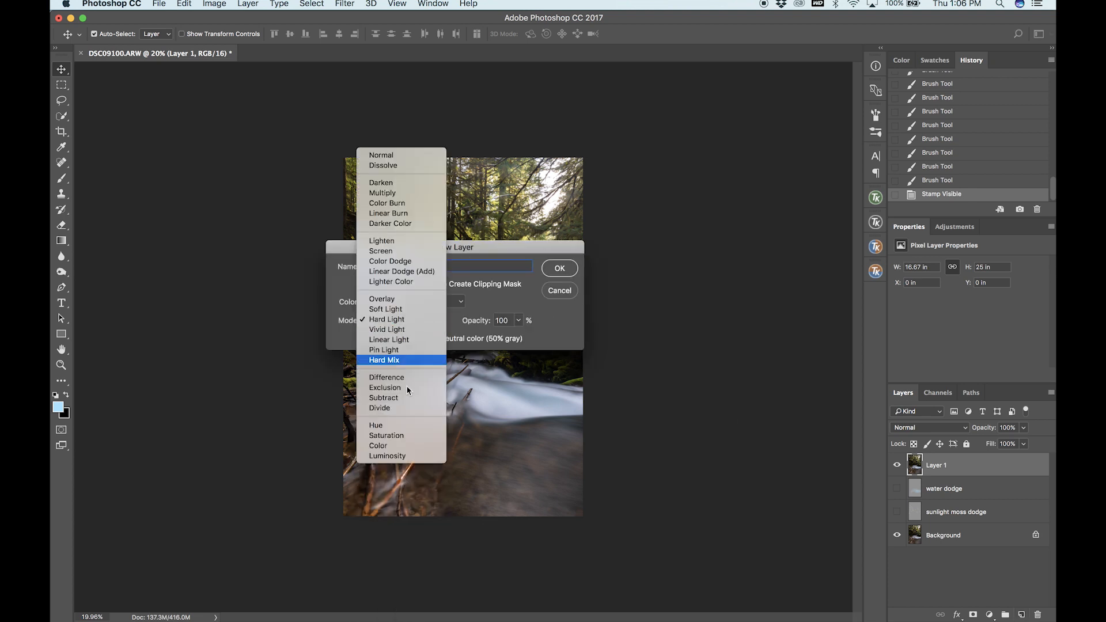
{"action": "left_click", "coordinate": [407, 311]}
{"action": "left_click", "coordinate": [406, 338]}
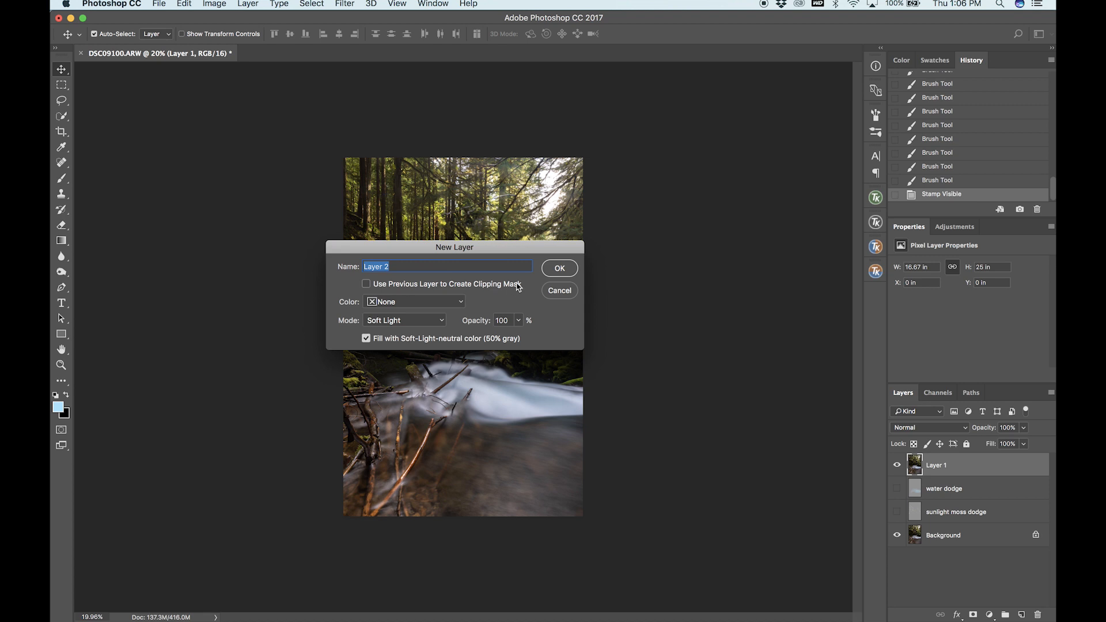
{"action": "left_click", "coordinate": [559, 268]}
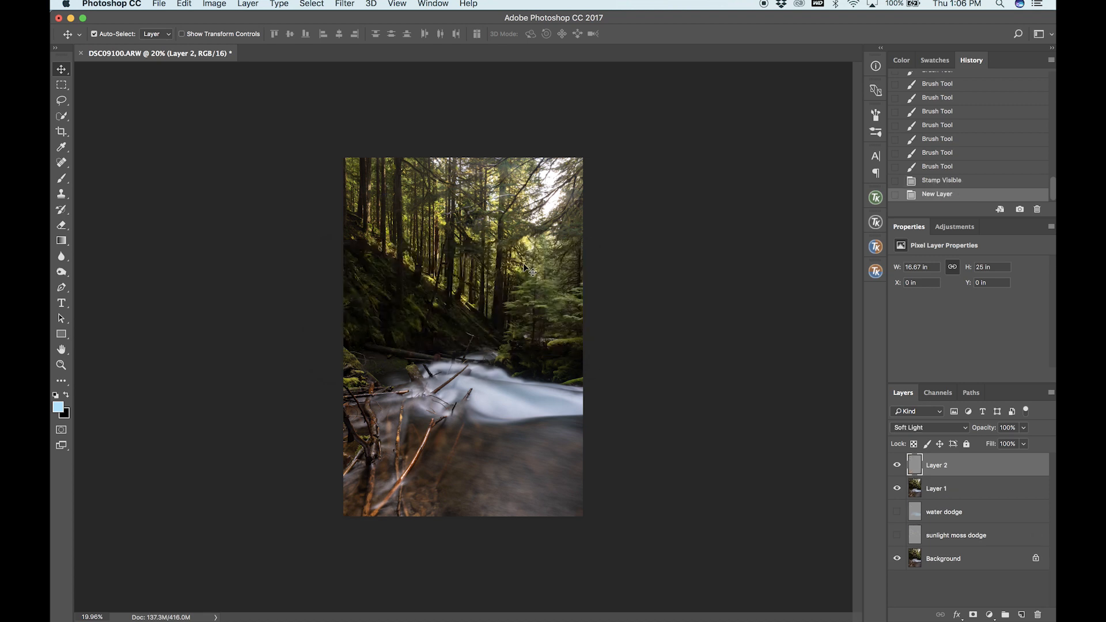
- Sample yellow from the sunlit trees for the foreground color and lighten it to pale yellow faffc0
{"action": "left_click", "coordinate": [57, 406]}
{"action": "left_click", "coordinate": [520, 188]}
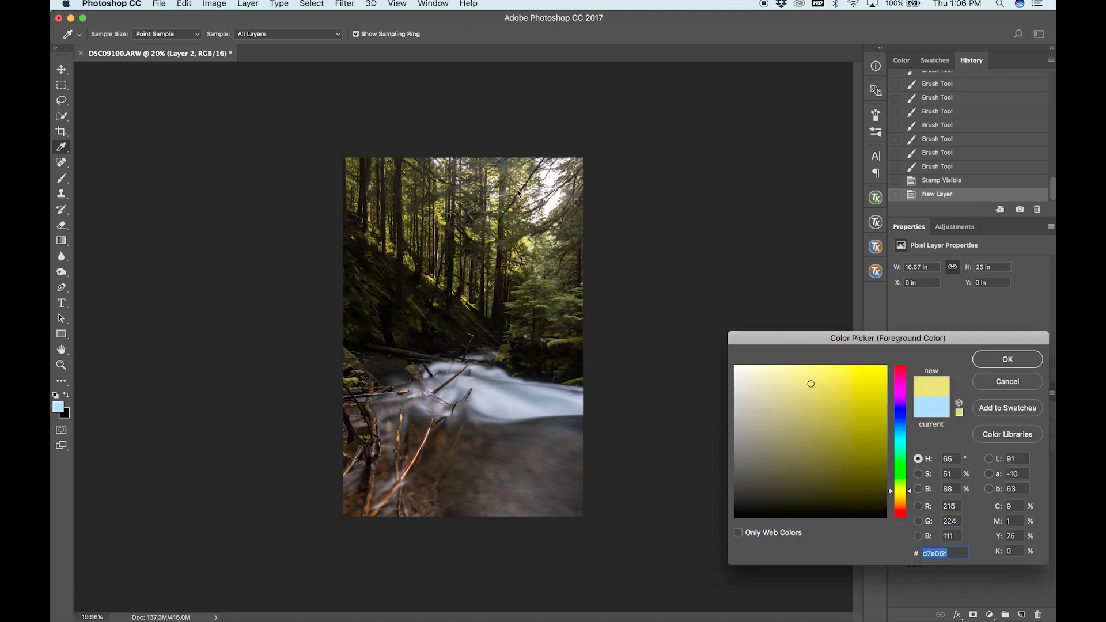
{"action": "left_click_drag", "start_coordinate": [790, 373], "coordinate": [770, 340]}
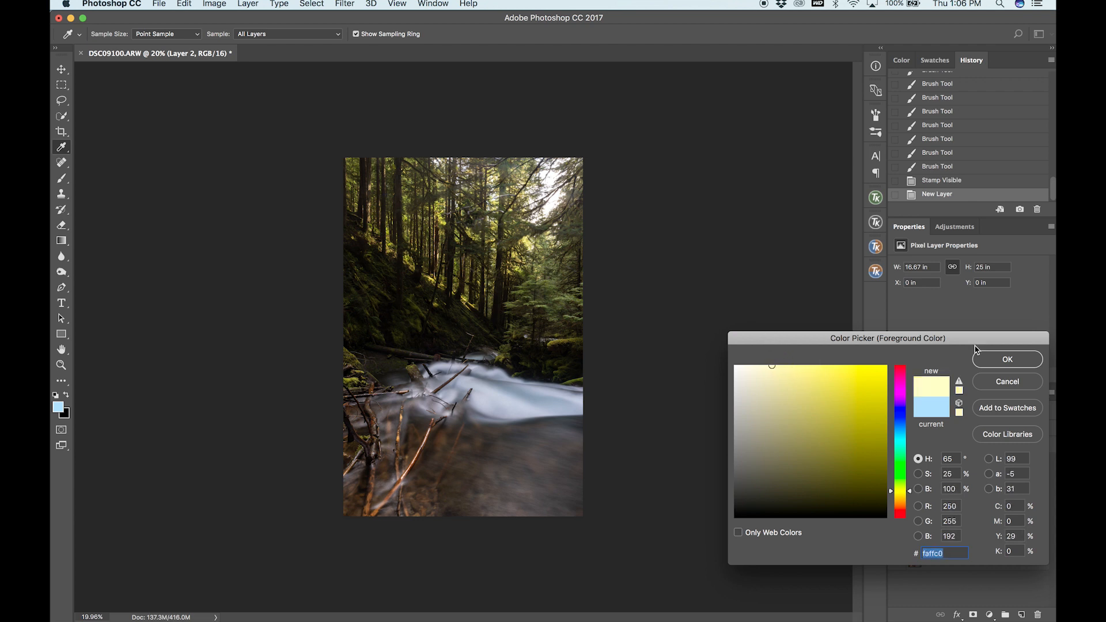
{"action": "left_click", "coordinate": [1007, 360]}
{"action": "key", "text": "v"}
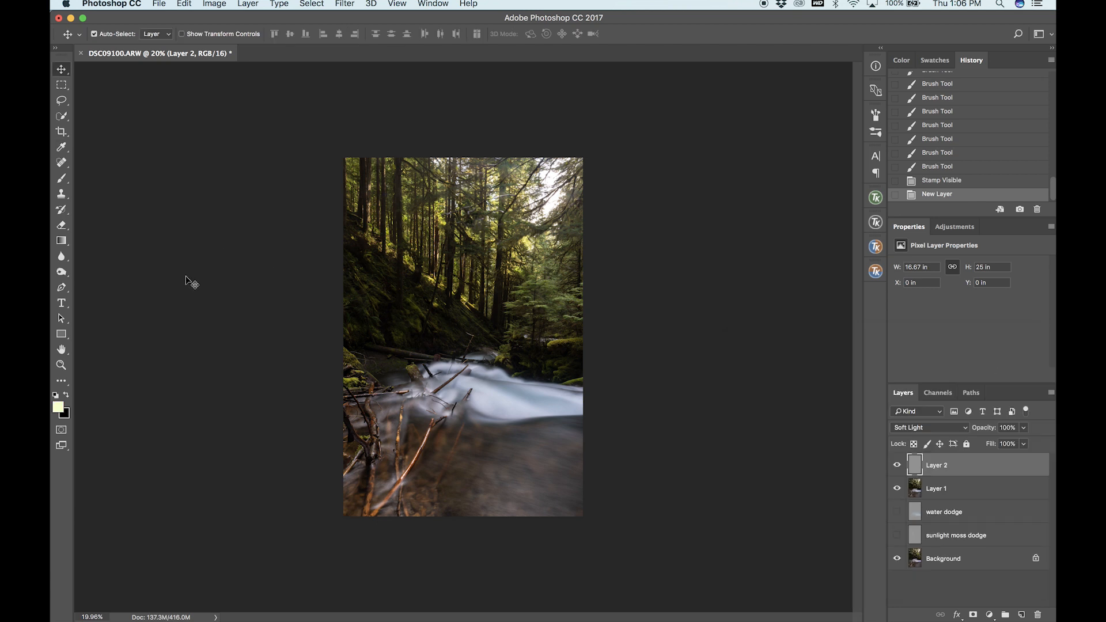
- Set the Brush tool to 8% opacity and size 2100, and paint pale yellow glow over the sunlit upper-right canopy on Layer 2
{"action": "left_click", "coordinate": [61, 178]}
{"action": "double_click", "coordinate": [287, 35]}
{"action": "type", "text": "8"}
{"action": "key", "text": "Return"}
{"action": "key", "text": "bracketright"}
{"action": "key", "text": "bracketright"}
{"action": "key", "text": "bracketright"}
{"action": "key", "text": "bracketright"}
{"action": "key", "text": "bracketright"}
{"action": "key", "text": "bracketright"}
{"action": "key", "text": "bracketright"}
{"action": "key", "text": "bracketright"}
{"action": "key", "text": "bracketright"}
{"action": "key", "text": "bracketright"}
{"action": "key", "text": "bracketright"}
{"action": "key", "text": "bracketright"}
{"action": "key", "text": "bracketright"}
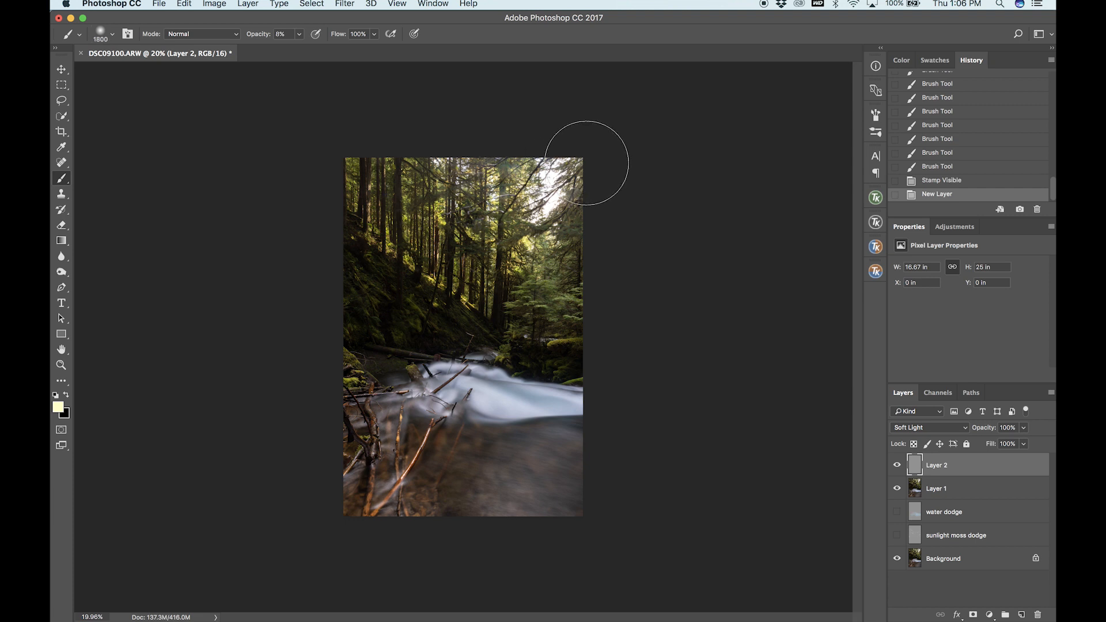
{"action": "scroll", "coordinate": [586, 163], "scroll_direction": "down", "scroll_amount": 1}
{"action": "scroll", "coordinate": [586, 163], "scroll_direction": "down", "scroll_amount": 3}
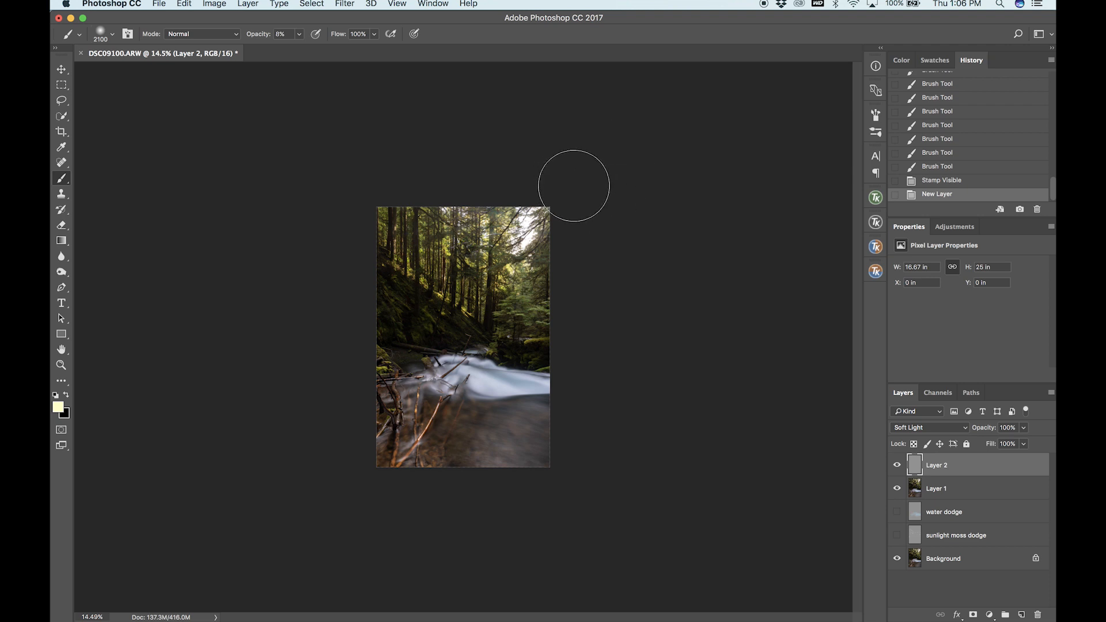
{"action": "mouse_move", "coordinate": [506, 188]}
{"action": "left_mouse_down"}
{"action": "mouse_move", "coordinate": [605, 190]}
{"action": "mouse_move", "coordinate": [506, 207]}
{"action": "mouse_move", "coordinate": [620, 148]}
{"action": "left_mouse_up"}
{"action": "mouse_move", "coordinate": [496, 224]}
{"action": "left_mouse_down"}
{"action": "mouse_move", "coordinate": [568, 225]}
{"action": "mouse_move", "coordinate": [533, 259]}
{"action": "left_mouse_up"}
{"action": "mouse_move", "coordinate": [543, 154]}
{"action": "left_mouse_down"}
{"action": "mouse_move", "coordinate": [483, 198]}
{"action": "mouse_move", "coordinate": [473, 265]}
{"action": "left_mouse_up"}
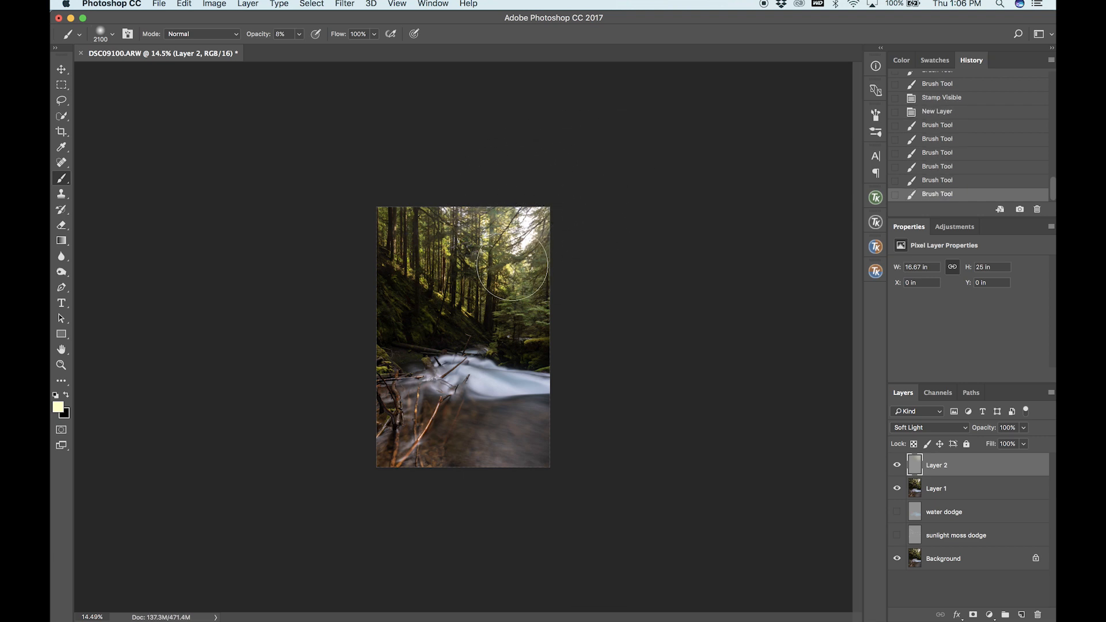
{"action": "mouse_move", "coordinate": [514, 179]}
{"action": "left_mouse_down"}
{"action": "mouse_move", "coordinate": [606, 185]}
{"action": "mouse_move", "coordinate": [563, 219]}
{"action": "mouse_move", "coordinate": [489, 218]}
{"action": "left_mouse_up"}
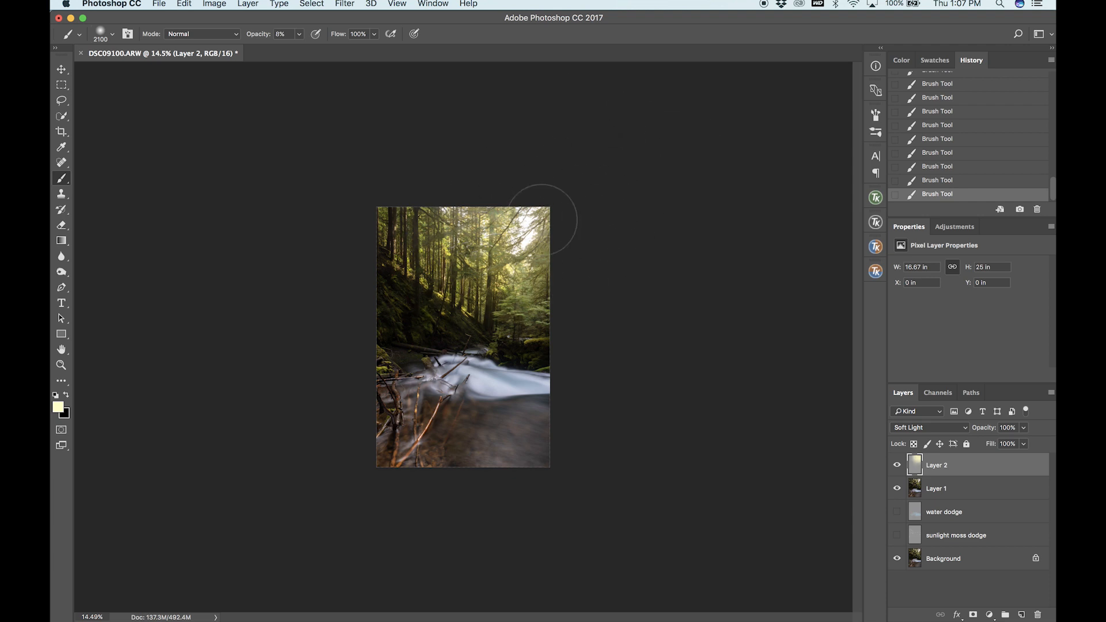
- Add another Soft Light layer filled with 50% gray above Layer 2
{"action": "scroll", "coordinate": [923, 457], "scroll_direction": "down", "scroll_amount": 1}
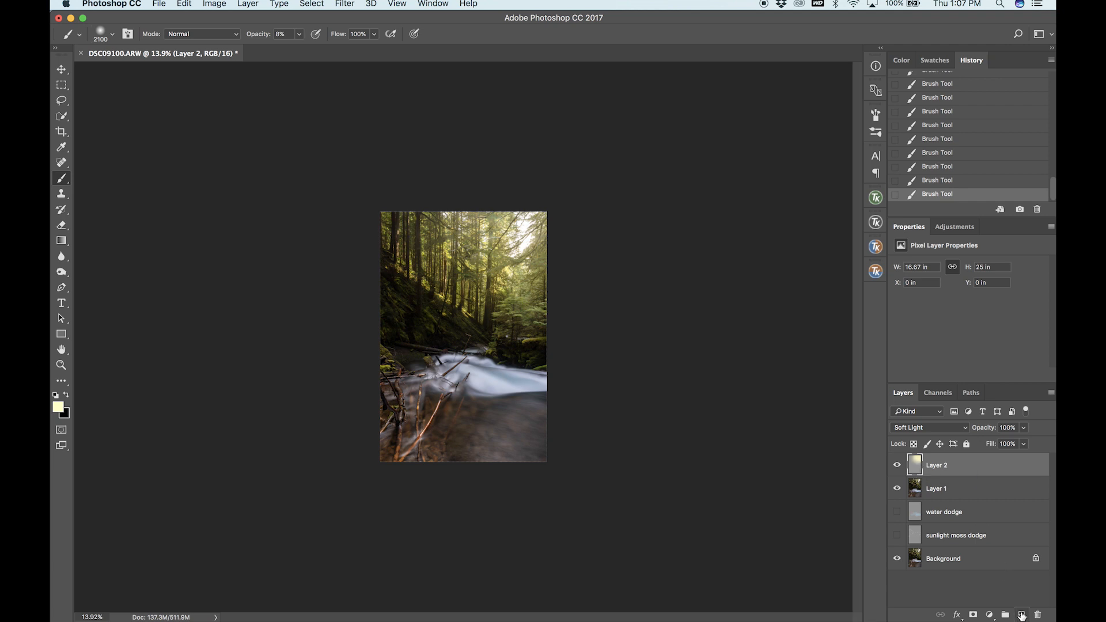
{"action": "left_click", "coordinate": [1022, 615], "text": "alt"}
{"action": "left_click", "coordinate": [420, 321]}
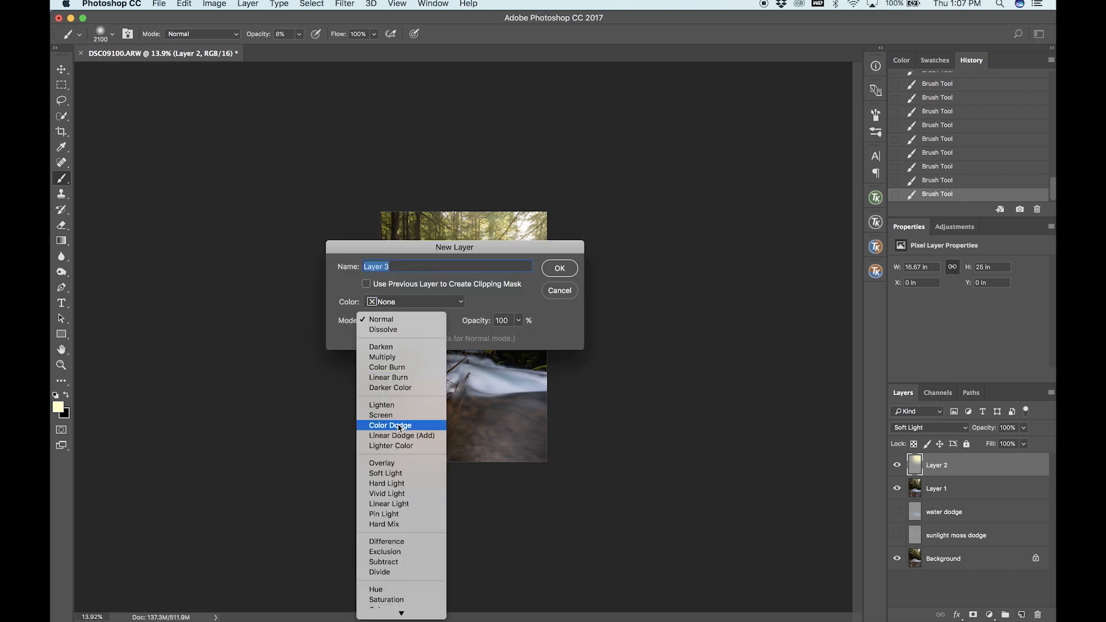
{"action": "left_click", "coordinate": [391, 473]}
{"action": "left_click", "coordinate": [436, 339]}
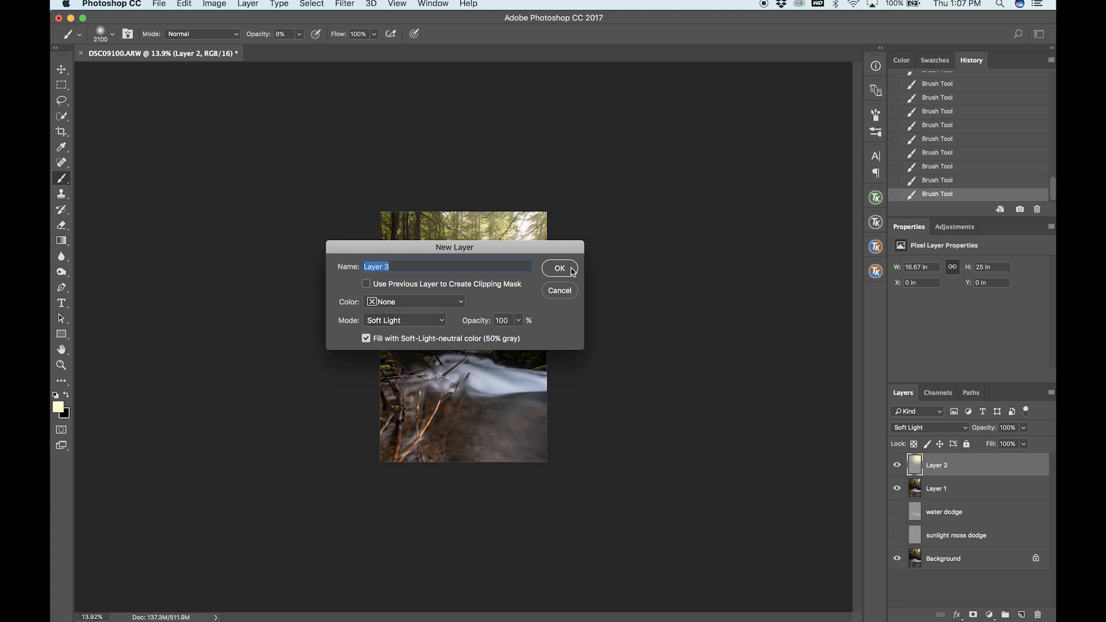
{"action": "left_click", "coordinate": [569, 269]}
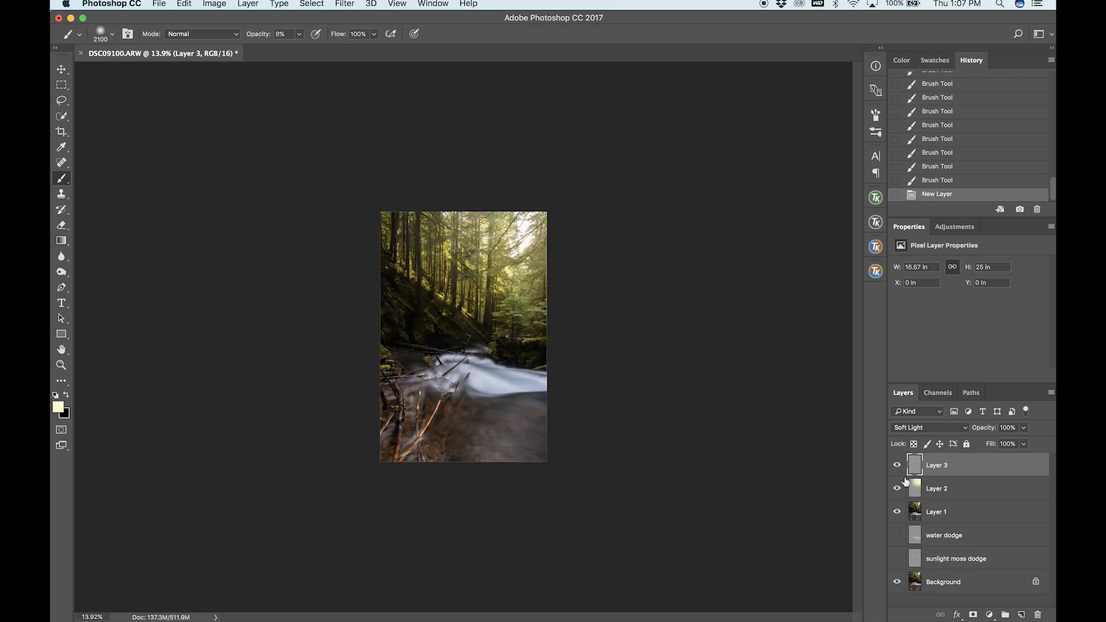
- Build up the pale yellow glow around the photo's upper-right corner on Layer 3
{"action": "mouse_move", "coordinate": [553, 263]}
{"action": "left_mouse_down"}
{"action": "mouse_move", "coordinate": [538, 227]}
{"action": "mouse_move", "coordinate": [552, 188]}
{"action": "mouse_move", "coordinate": [501, 178]}
{"action": "mouse_move", "coordinate": [548, 220]}
{"action": "mouse_move", "coordinate": [544, 170]}
{"action": "mouse_move", "coordinate": [553, 194]}
{"action": "left_mouse_up"}
{"action": "mouse_move", "coordinate": [479, 171]}
{"action": "left_mouse_down"}
{"action": "mouse_move", "coordinate": [527, 171]}
{"action": "mouse_move", "coordinate": [552, 215]}
{"action": "mouse_move", "coordinate": [518, 174]}
{"action": "mouse_move", "coordinate": [523, 225]}
{"action": "mouse_move", "coordinate": [540, 241]}
{"action": "mouse_move", "coordinate": [572, 211]}
{"action": "mouse_move", "coordinate": [508, 223]}
{"action": "mouse_move", "coordinate": [559, 169]}
{"action": "mouse_move", "coordinate": [482, 207]}
{"action": "mouse_move", "coordinate": [602, 192]}
{"action": "mouse_move", "coordinate": [541, 254]}
{"action": "mouse_move", "coordinate": [582, 221]}
{"action": "left_mouse_up"}
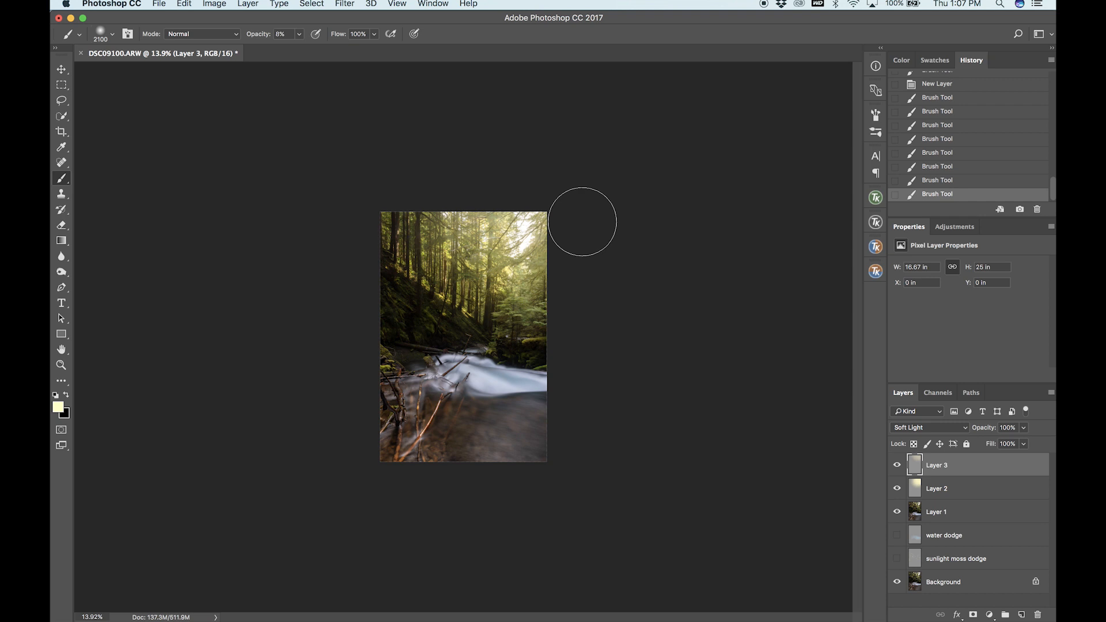
{"action": "scroll", "coordinate": [577, 227], "scroll_direction": "up", "scroll_amount": 6}
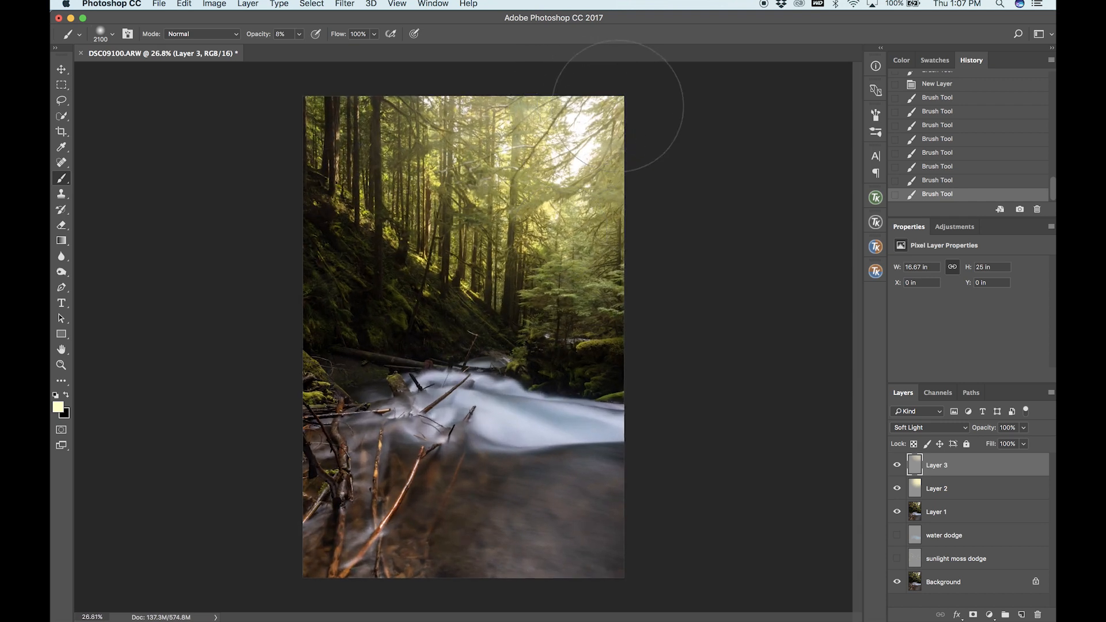
- Paint pale yellow light rays fanning out from the bright upper-right corner across the forest and down over the stream
{"action": "left_click_drag", "start_coordinate": [620, 110], "coordinate": [158, 192]}
{"action": "left_click_drag", "start_coordinate": [636, 101], "coordinate": [199, 436]}
{"action": "left_click_drag", "start_coordinate": [613, 103], "coordinate": [312, 621]}
{"action": "left_click_drag", "start_coordinate": [603, 105], "coordinate": [515, 600]}
{"action": "left_click_drag", "start_coordinate": [603, 177], "coordinate": [575, 592]}
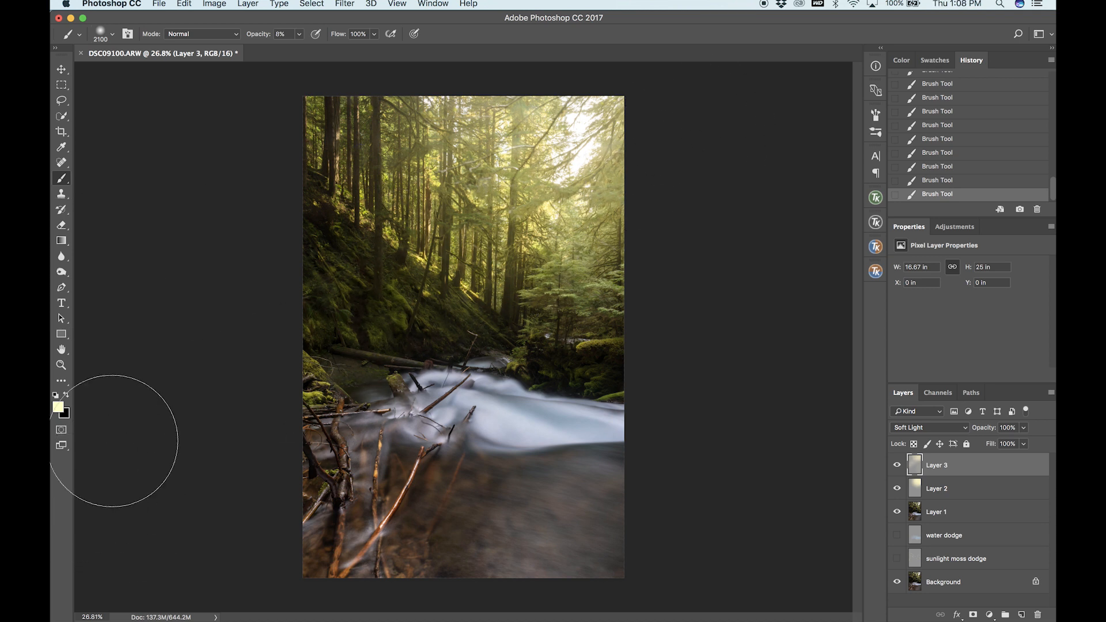
- Group Layer 2 and Layer 3 and add a white layer mask to the group
{"action": "scroll", "coordinate": [637, 277], "scroll_direction": "down", "scroll_amount": 2}
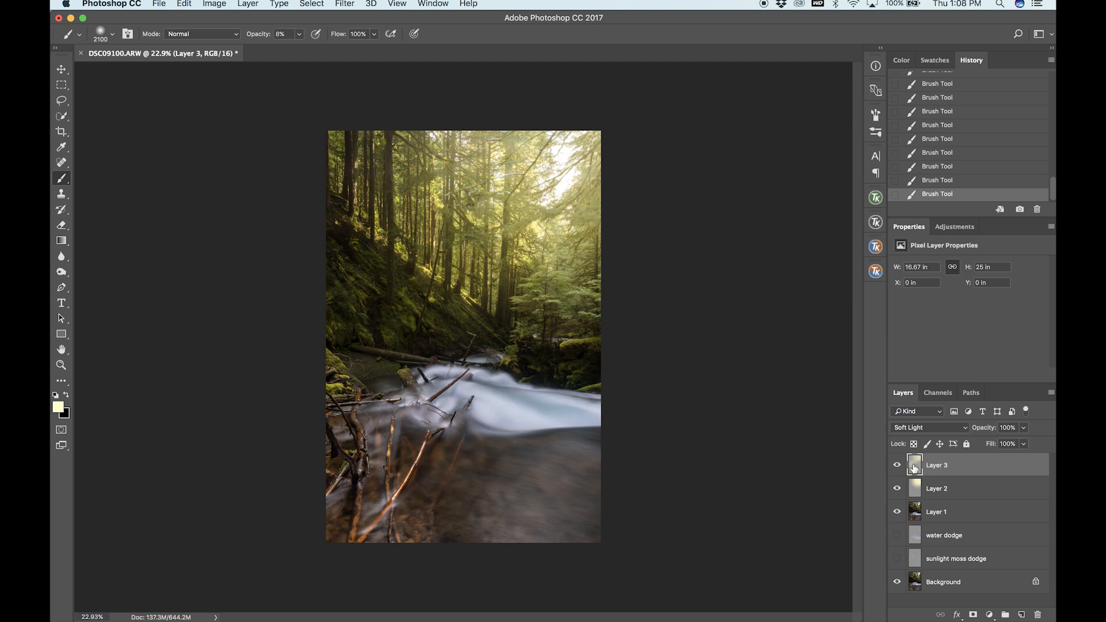
{"action": "left_click", "coordinate": [941, 492], "text": "shift"}
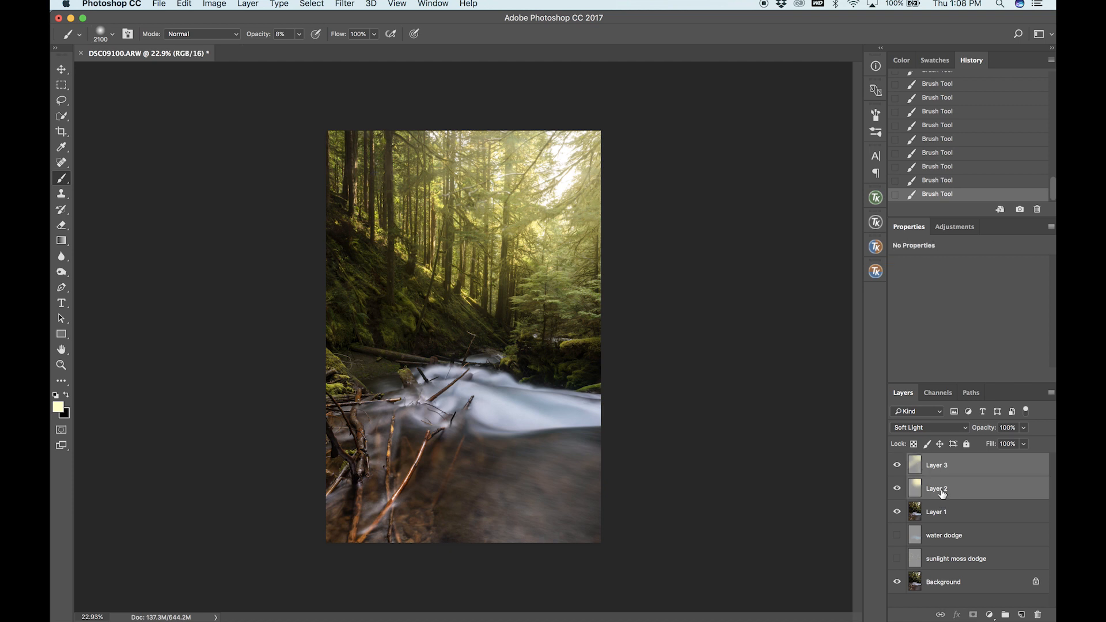
{"action": "key", "text": "super+g"}
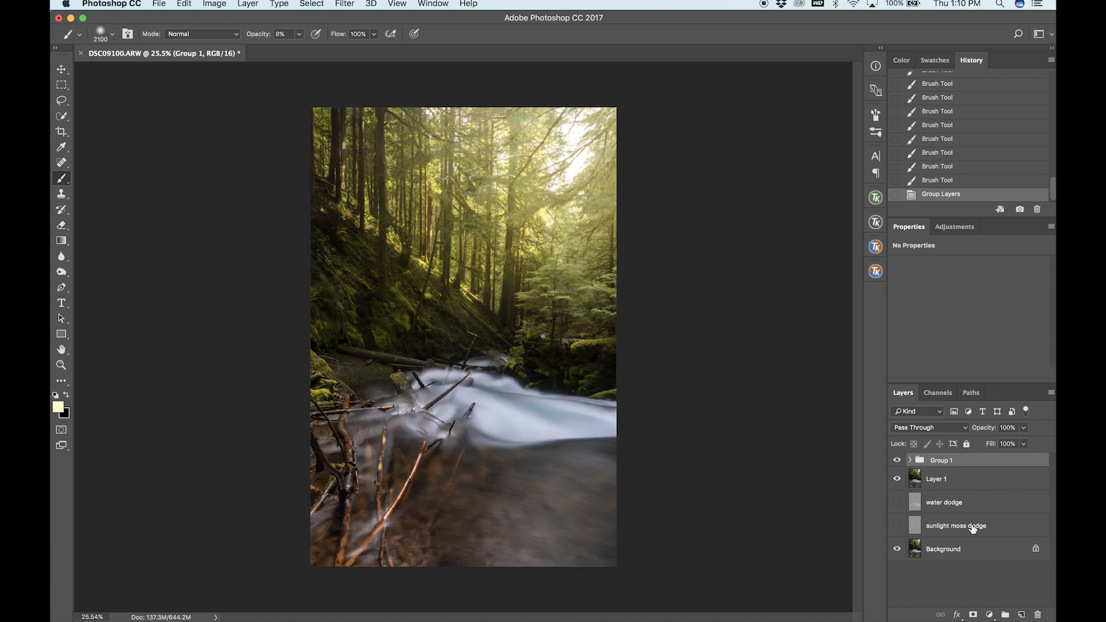
{"action": "left_click", "coordinate": [973, 615]}
- Reduce the brush to 150 at 25% opacity and paint black on the group mask over the dark trunks on the photo's left side
{"action": "scroll", "coordinate": [541, 196], "scroll_direction": "up", "scroll_amount": 5}
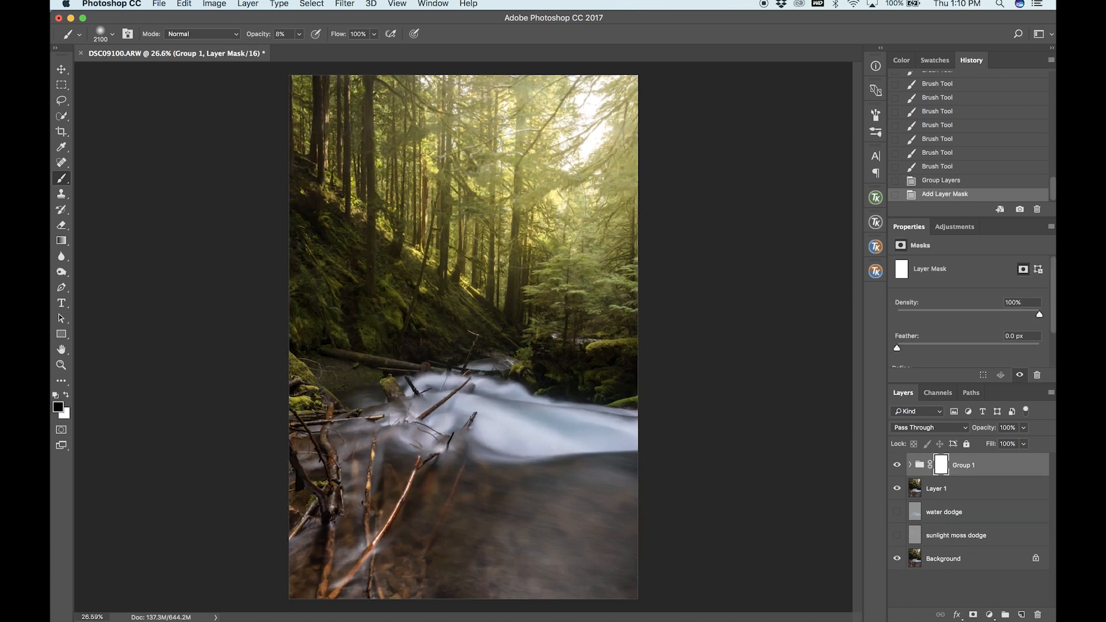
{"action": "scroll", "coordinate": [521, 196], "scroll_direction": "up", "scroll_amount": 4}
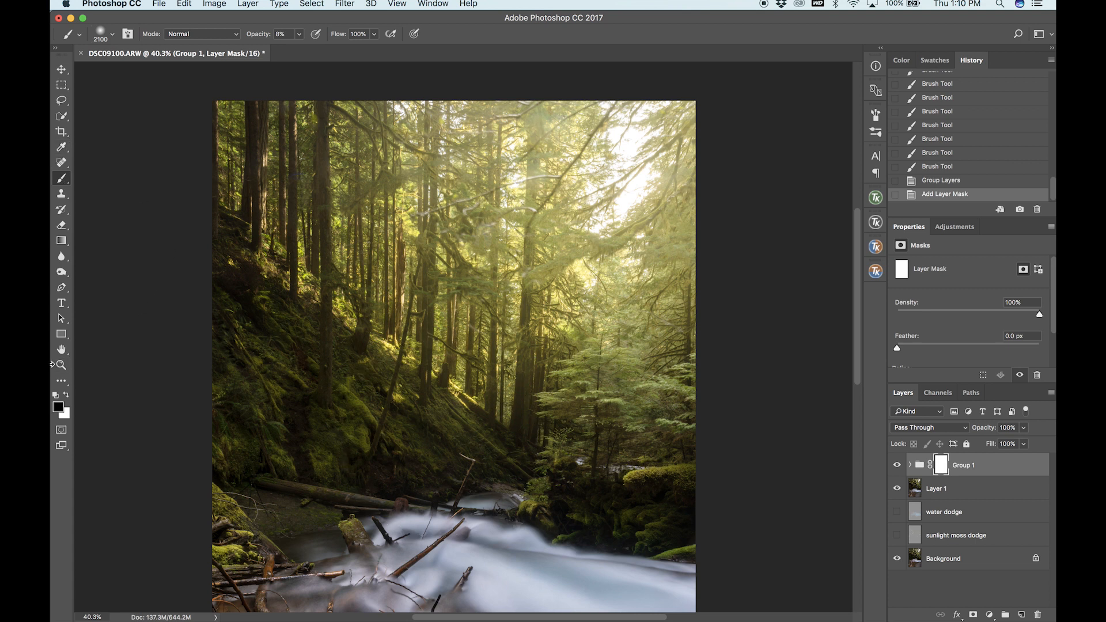
{"action": "key", "text": "bracketleft"}
{"action": "key", "text": "bracketleft"}
{"action": "key", "text": "bracketleft"}
{"action": "key", "text": "bracketleft"}
{"action": "key", "text": "bracketleft"}
{"action": "key", "text": "bracketleft"}
{"action": "key", "text": "bracketleft"}
{"action": "key", "text": "bracketleft"}
{"action": "key", "text": "bracketleft"}
{"action": "key", "text": "bracketleft"}
{"action": "key", "text": "bracketleft"}
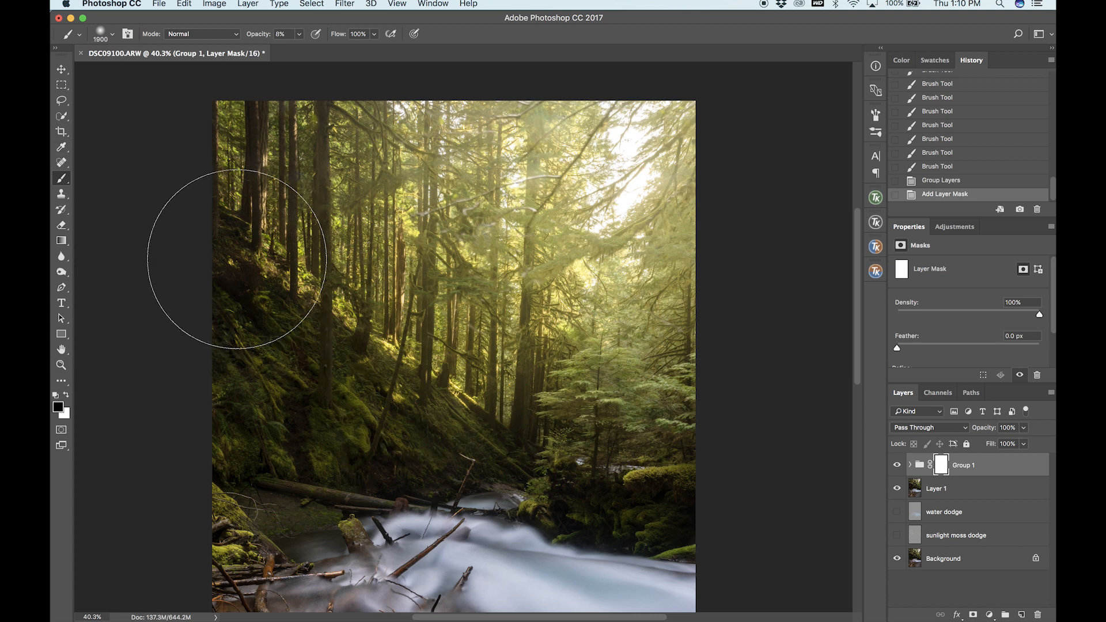
{"action": "key", "text": "bracketleft"}
{"action": "key", "text": "bracketleft"}
{"action": "key", "text": "bracketleft"}
{"action": "key", "text": "bracketleft"}
{"action": "key", "text": "bracketleft"}
{"action": "key", "text": "bracketleft"}
{"action": "key", "text": "bracketleft"}
{"action": "key", "text": "bracketleft"}
{"action": "key", "text": "bracketleft"}
{"action": "key", "text": "bracketleft"}
{"action": "key", "text": "bracketleft"}
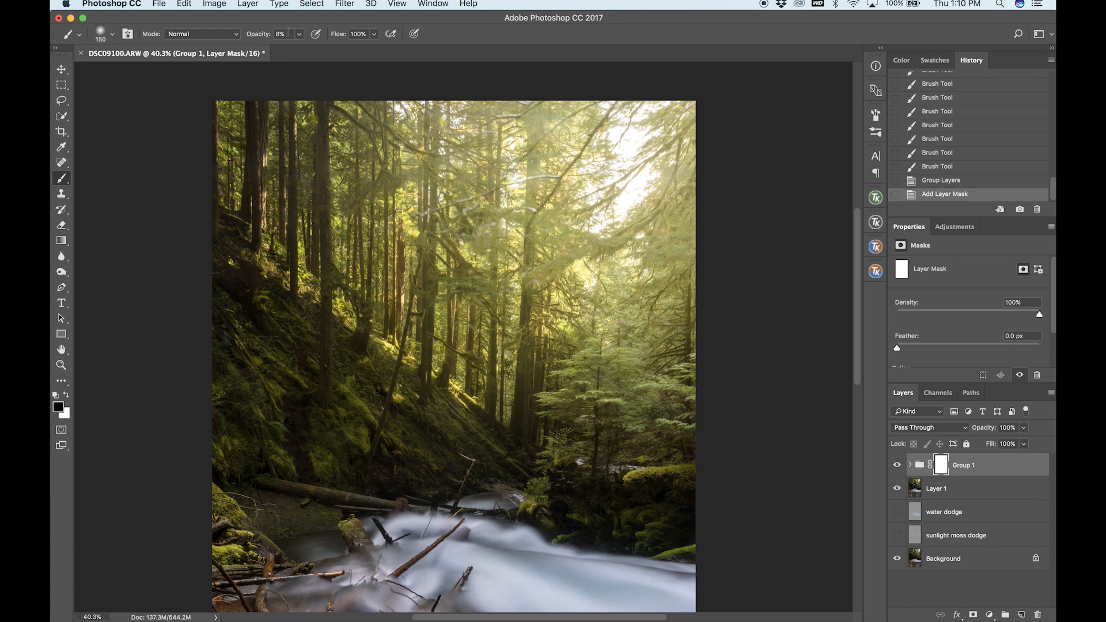
{"action": "type", "text": "25"}
{"action": "key", "text": "Return"}
{"action": "left_click_drag", "start_coordinate": [326, 360], "coordinate": [325, 290]}
{"action": "left_click_drag", "start_coordinate": [324, 341], "coordinate": [330, 262]}
{"action": "left_click_drag", "start_coordinate": [327, 193], "coordinate": [319, 172]}
{"action": "left_click_drag", "start_coordinate": [325, 118], "coordinate": [319, 173]}
{"action": "mouse_move", "coordinate": [312, 240]}
{"action": "left_mouse_down"}
{"action": "mouse_move", "coordinate": [293, 292]}
{"action": "mouse_move", "coordinate": [293, 134]}
{"action": "left_mouse_up"}
{"action": "left_click", "coordinate": [314, 223]}
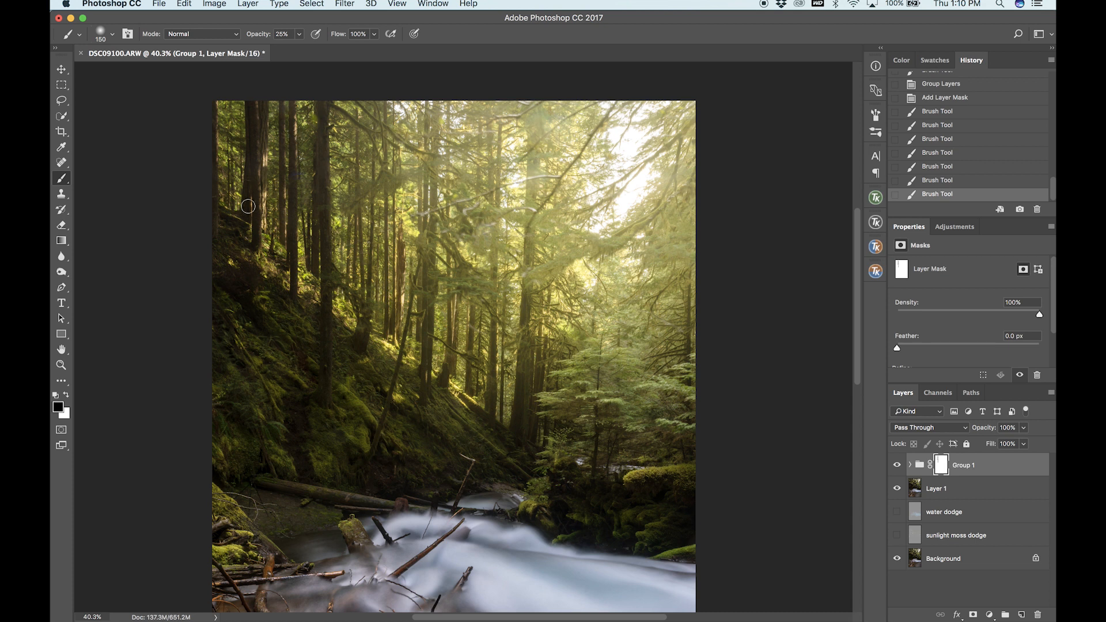
{"action": "mouse_move", "coordinate": [252, 228]}
{"action": "left_mouse_down"}
{"action": "mouse_move", "coordinate": [254, 155]}
{"action": "mouse_move", "coordinate": [258, 185]}
{"action": "mouse_move", "coordinate": [260, 165]}
{"action": "left_mouse_up"}
{"action": "left_click_drag", "start_coordinate": [361, 340], "coordinate": [366, 315]}
- Reduce the brush size to 90 and mask the glow off the tall trunk near the photo's center
{"action": "key", "text": "bracketleft"}
{"action": "key", "text": "bracketleft"}
{"action": "key", "text": "bracketleft"}
{"action": "mouse_move", "coordinate": [426, 297]}
{"action": "left_mouse_down"}
{"action": "mouse_move", "coordinate": [428, 369]}
{"action": "mouse_move", "coordinate": [427, 77]}
{"action": "left_mouse_up"}
{"action": "left_click_drag", "start_coordinate": [418, 222], "coordinate": [418, 110]}
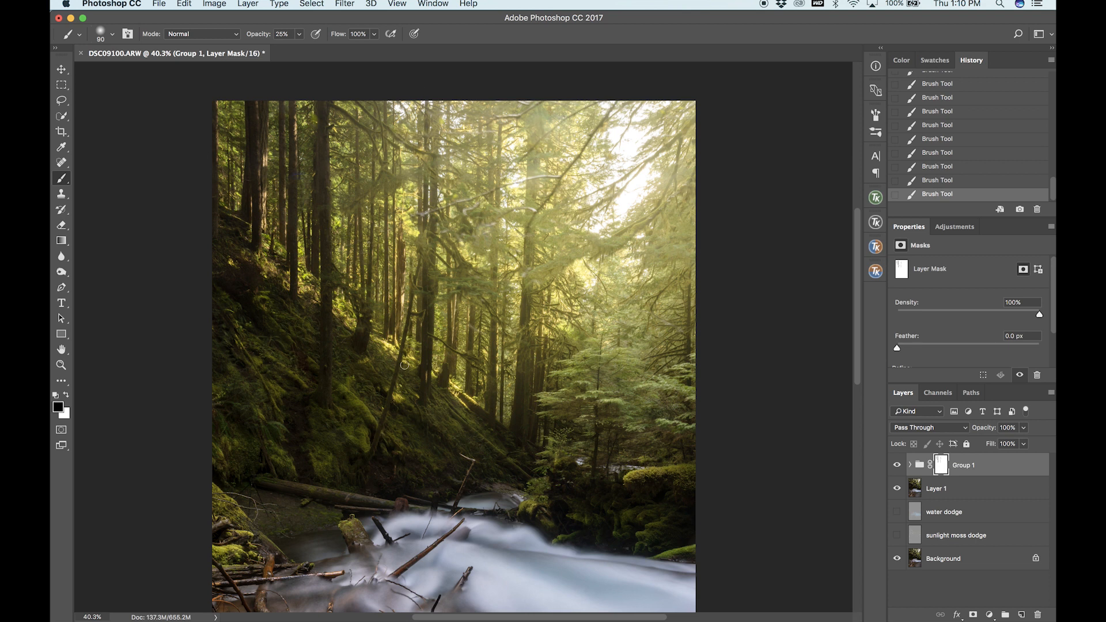
- Paint black on the group mask over the leaning trunk on the slope and the thin trunks near the photo's center
{"action": "left_click_drag", "start_coordinate": [408, 318], "coordinate": [370, 474]}
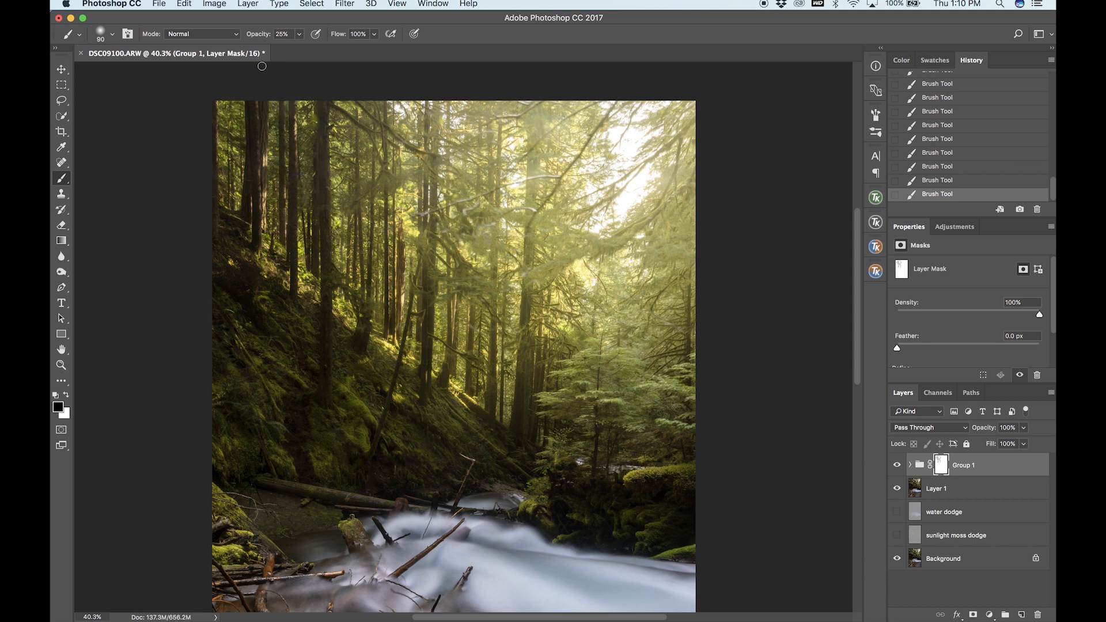
{"action": "left_click_drag", "start_coordinate": [453, 357], "coordinate": [451, 306]}
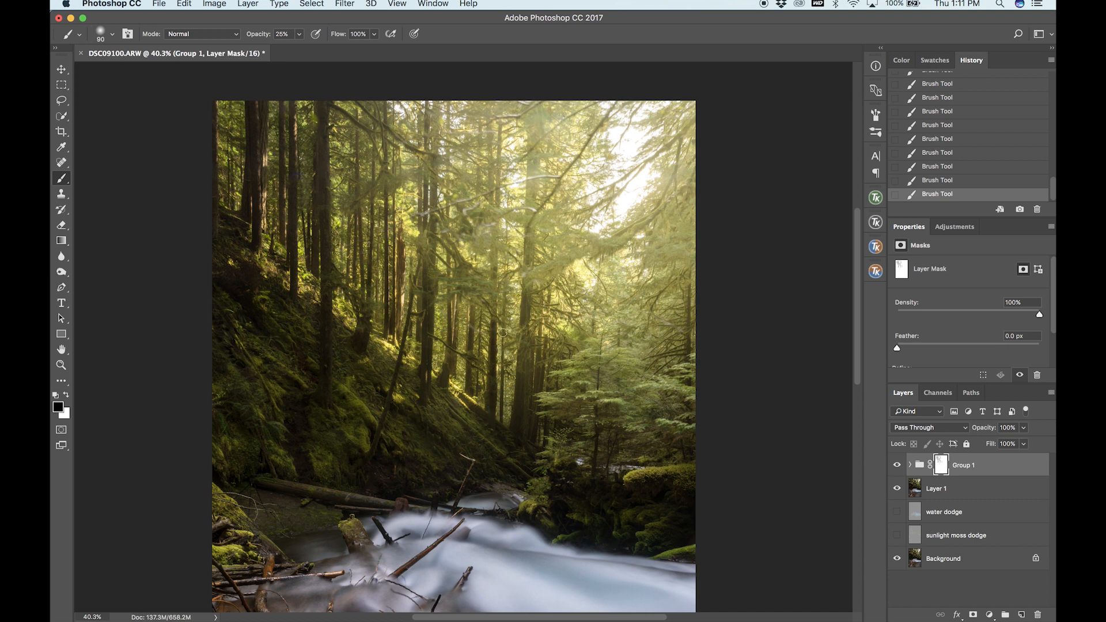
{"action": "left_click_drag", "start_coordinate": [494, 268], "coordinate": [494, 239]}
{"action": "left_click_drag", "start_coordinate": [497, 185], "coordinate": [498, 95]}
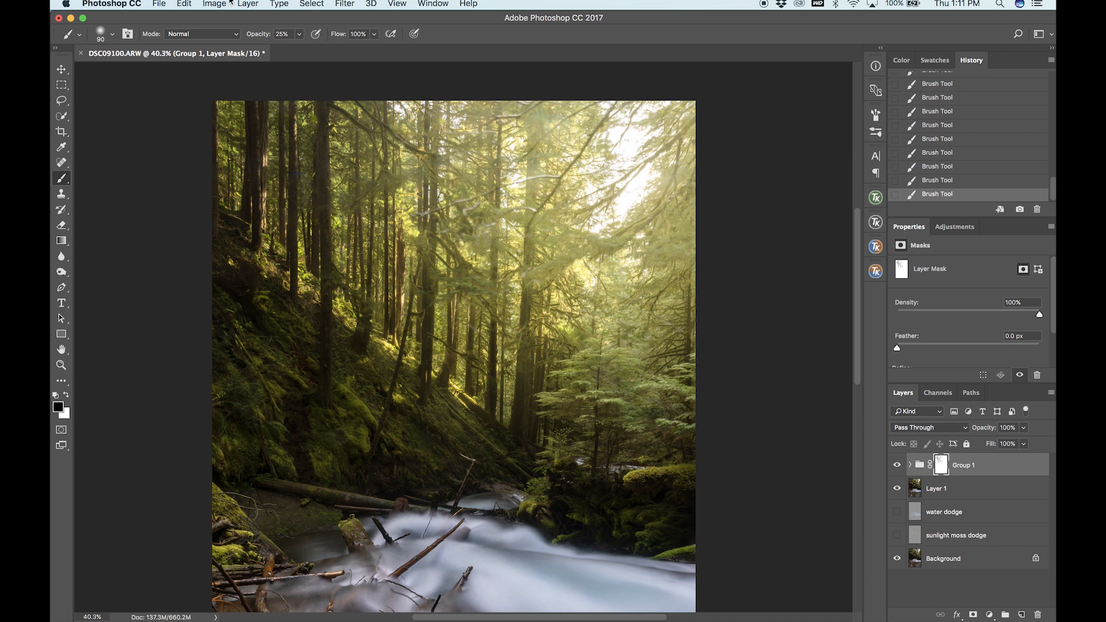
- Lower the brush opacity to 15% and mask the glow off the base of the thick trunk right of center
{"action": "left_click", "coordinate": [283, 34]}
{"action": "type", "text": "15"}
{"action": "key", "text": "Return"}
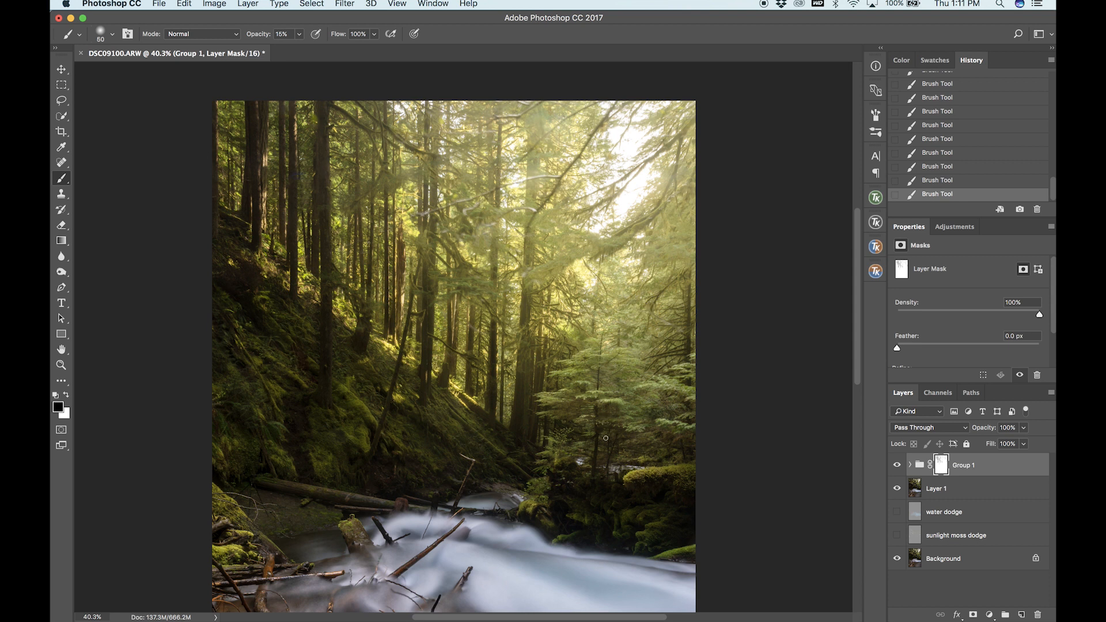
{"action": "scroll", "coordinate": [606, 437], "scroll_direction": "up", "scroll_amount": 3}
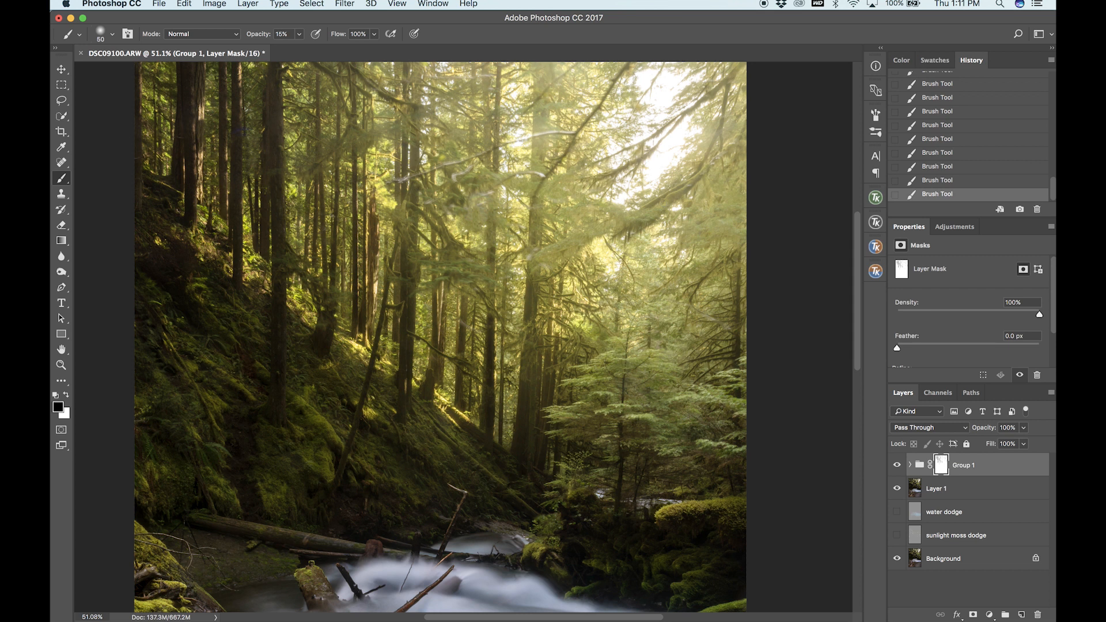
{"action": "scroll", "coordinate": [651, 66], "scroll_direction": "down", "scroll_amount": 1}
{"action": "scroll", "coordinate": [650, 66], "scroll_direction": "up", "scroll_amount": 3}
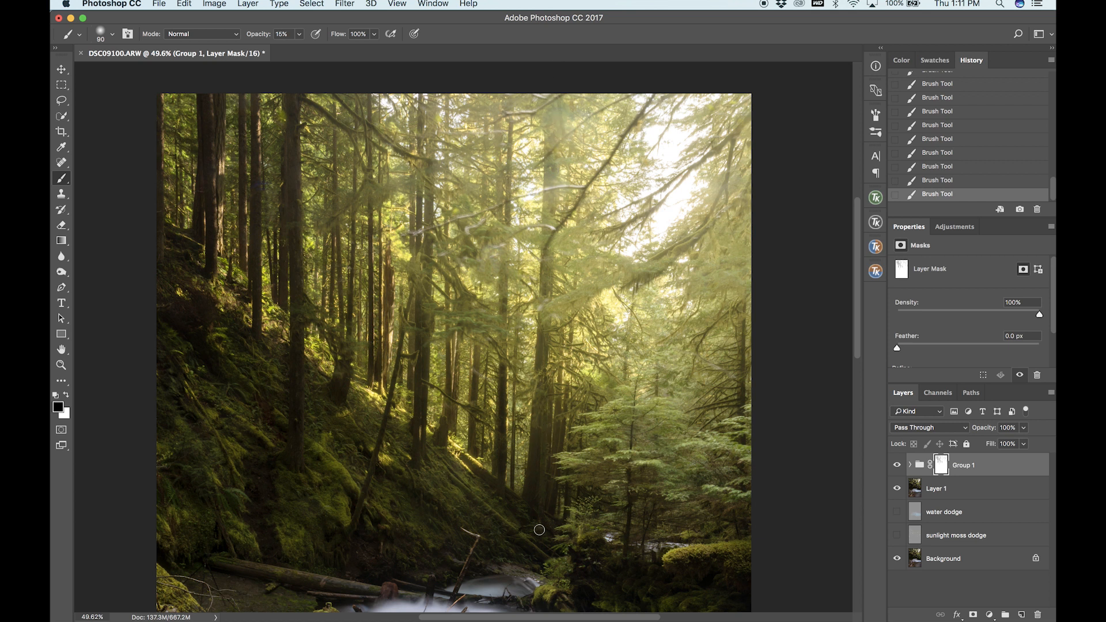
{"action": "left_click_drag", "start_coordinate": [550, 429], "coordinate": [553, 449]}
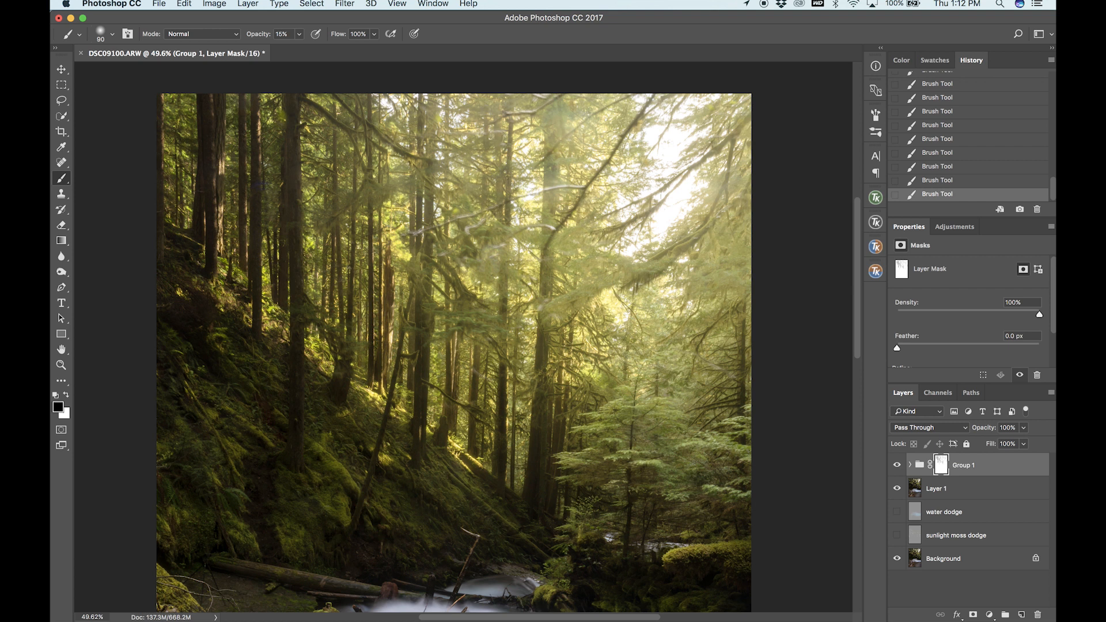
- Inspect the masked trunks up close and across the whole photo, and compare the image with Group 1 hidden and shown
{"action": "key", "text": "super+0"}
{"action": "scroll", "coordinate": [495, 102], "scroll_direction": "down", "scroll_amount": 1}
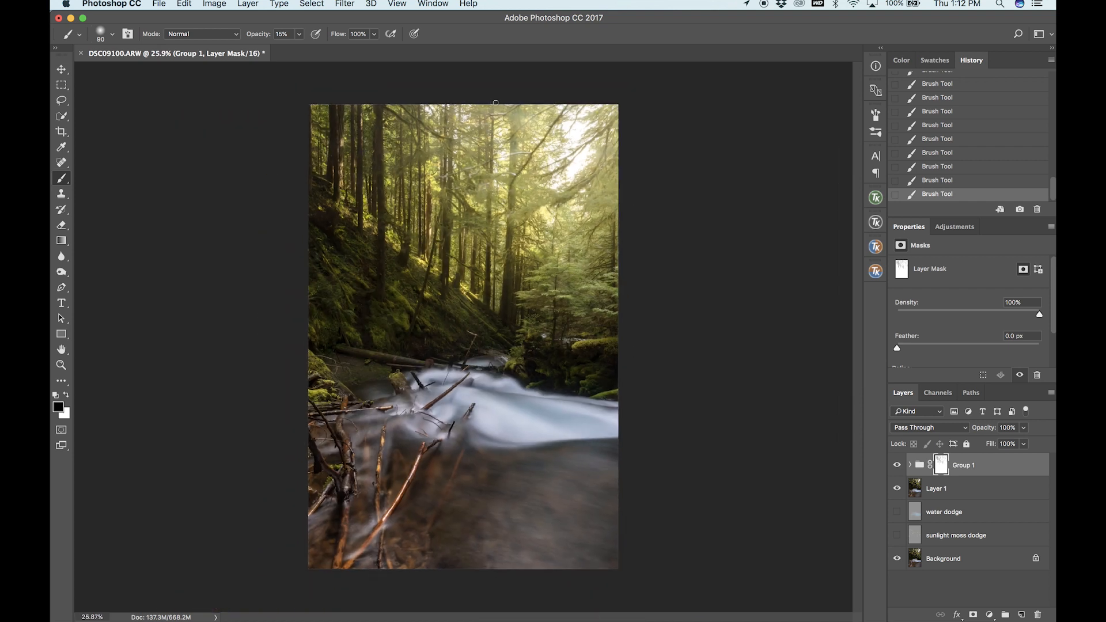
{"action": "scroll", "coordinate": [463, 336], "scroll_direction": "up", "scroll_amount": 5}
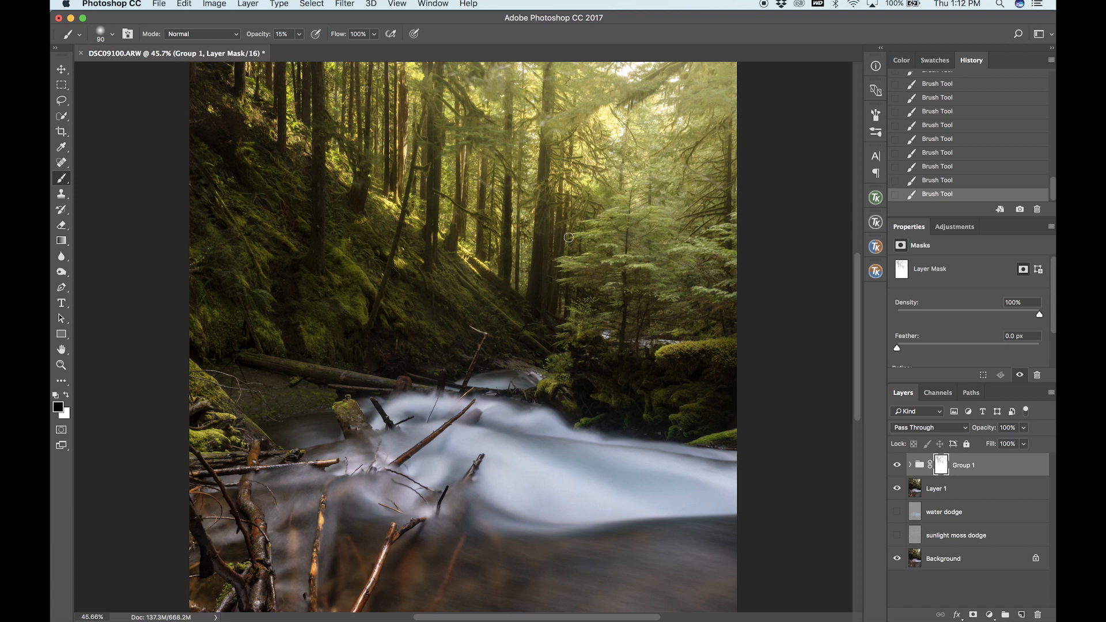
{"action": "scroll", "coordinate": [323, 166], "scroll_direction": "up", "scroll_amount": 4}
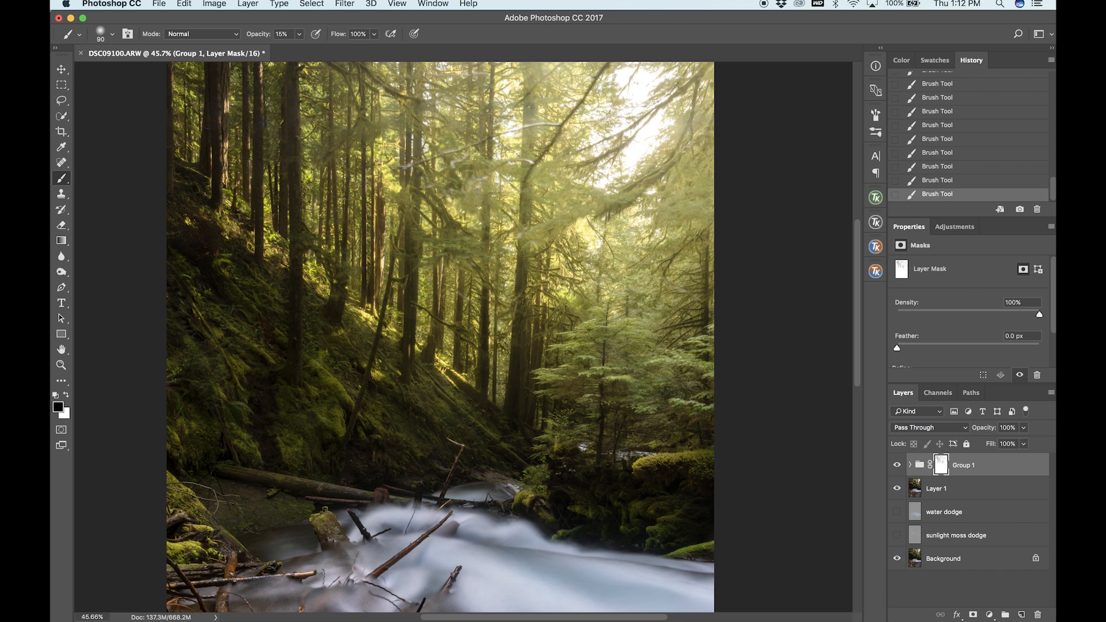
{"action": "scroll", "coordinate": [569, 261], "scroll_direction": "up", "scroll_amount": 3}
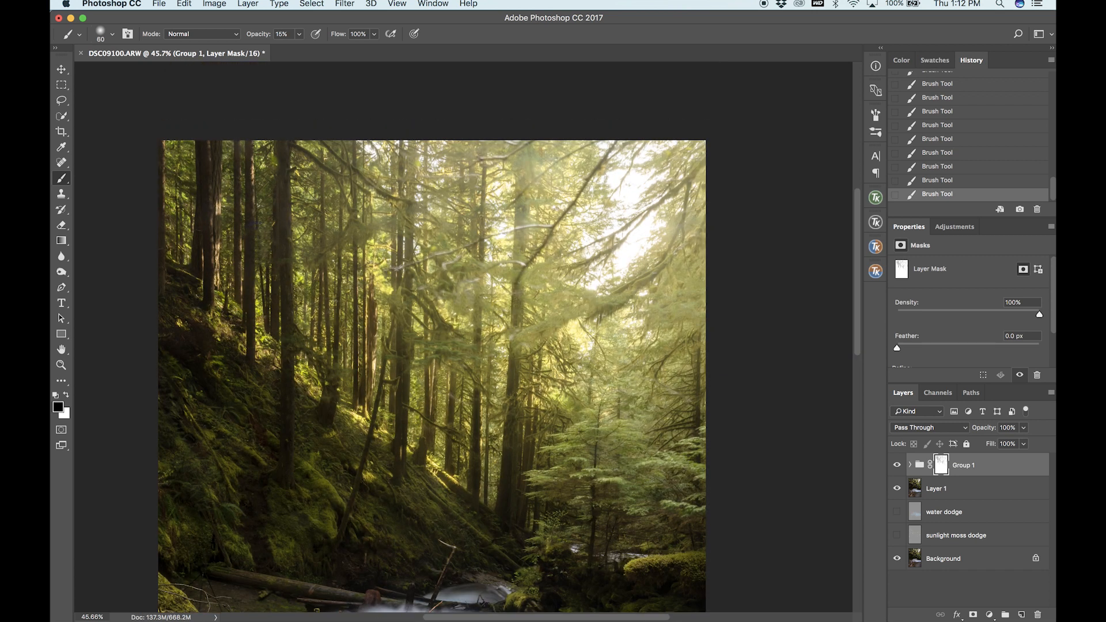
{"action": "scroll", "coordinate": [462, 339], "scroll_direction": "up", "scroll_amount": 3}
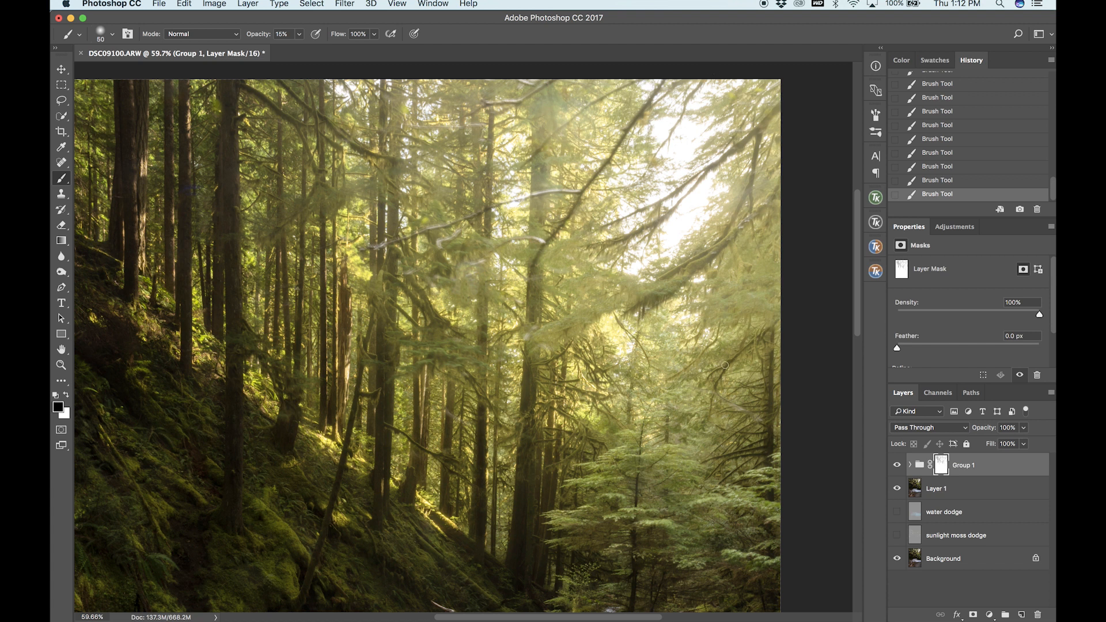
{"action": "scroll", "coordinate": [709, 378], "scroll_direction": "down", "scroll_amount": 5}
{"action": "scroll", "coordinate": [709, 378], "scroll_direction": "right", "scroll_amount": 2}
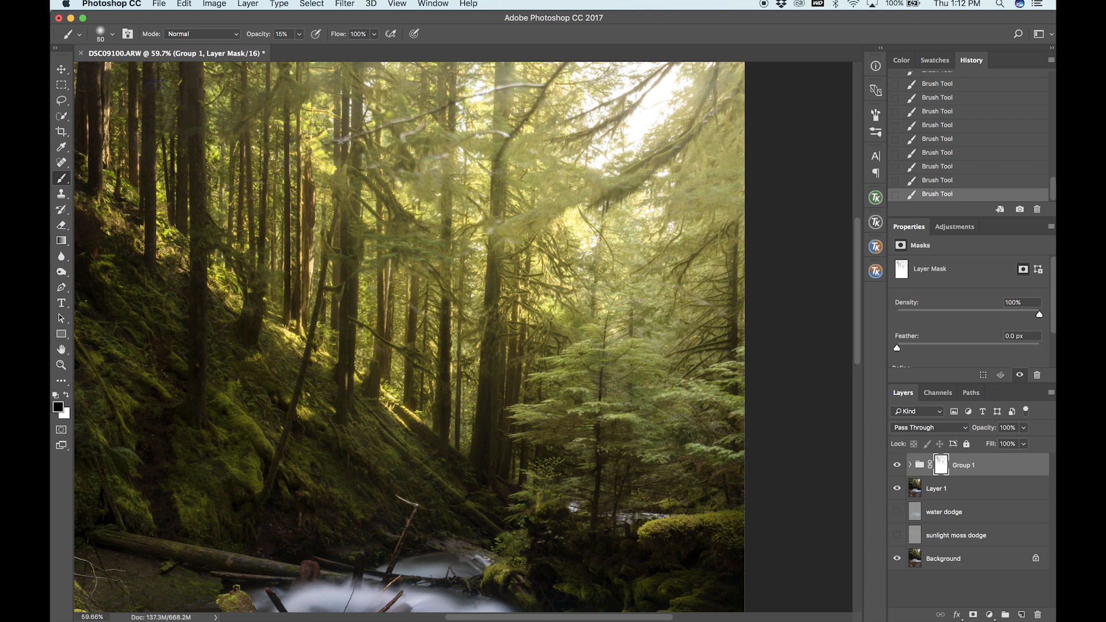
{"action": "scroll", "coordinate": [685, 213], "scroll_direction": "down", "scroll_amount": 5}
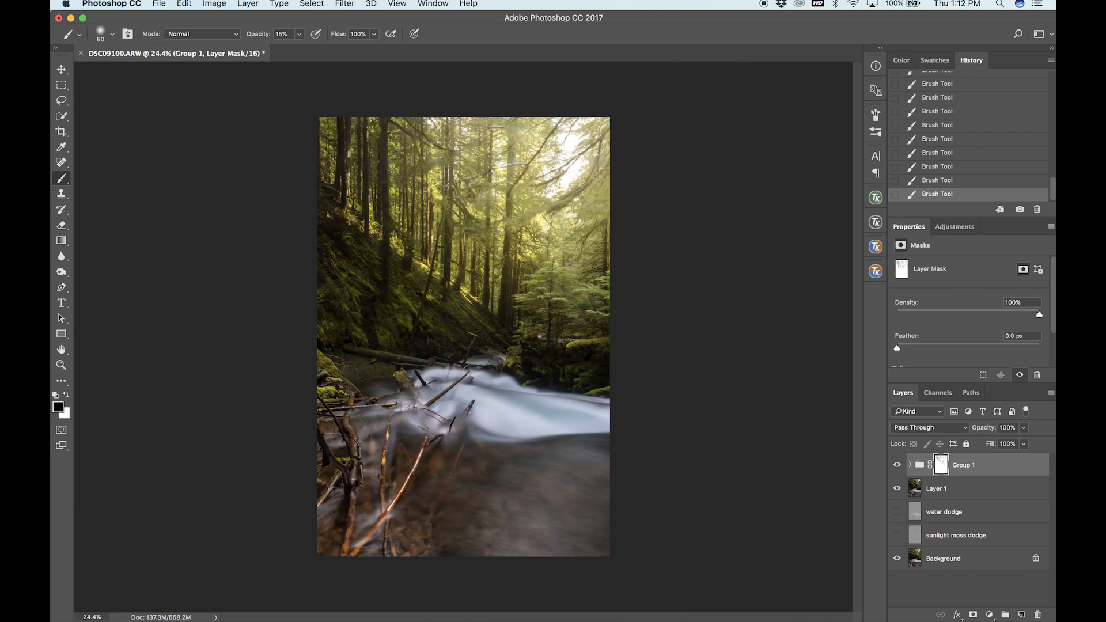
{"action": "left_click", "coordinate": [897, 465]}
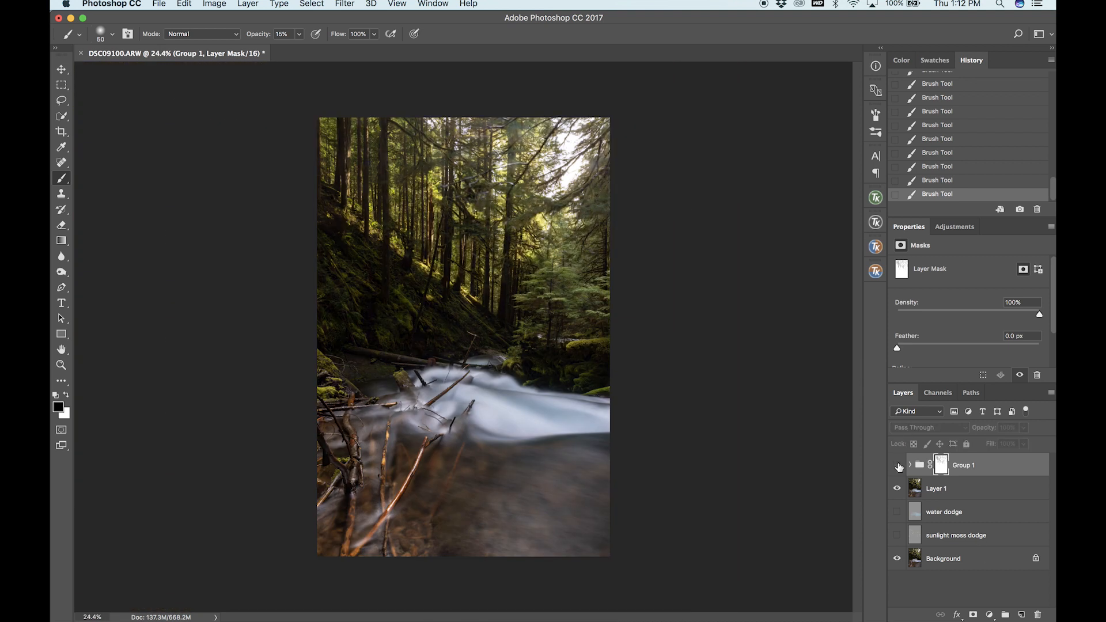
{"action": "left_click", "coordinate": [897, 465]}
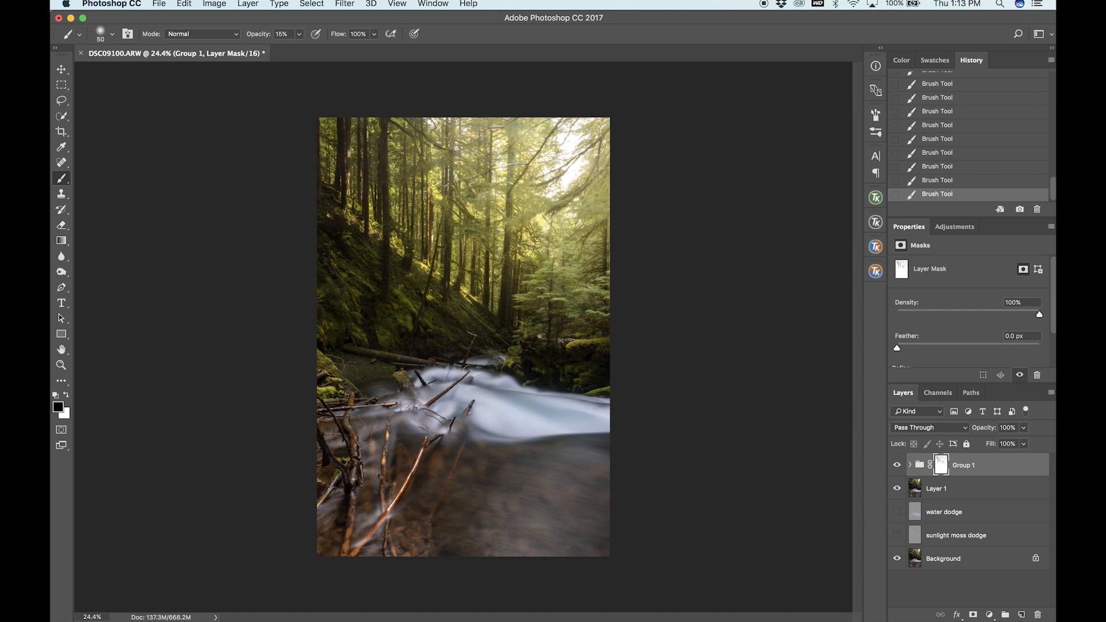
- Enlarge the brush to 3200 at 5% opacity and softly paint black on the group mask around the photo's upper-left edges
{"action": "key", "text": "bracketright"}
{"action": "key", "text": "bracketright"}
{"action": "key", "text": "bracketright"}
{"action": "key", "text": "bracketright"}
{"action": "key", "text": "bracketright"}
{"action": "key", "text": "bracketright"}
{"action": "key", "text": "bracketright"}
{"action": "key", "text": "bracketright"}
{"action": "key", "text": "bracketright"}
{"action": "key", "text": "bracketright"}
{"action": "key", "text": "bracketright"}
{"action": "key", "text": "bracketright"}
{"action": "key", "text": "bracketright"}
{"action": "key", "text": "bracketright"}
{"action": "key", "text": "bracketright"}
{"action": "key", "text": "bracketright"}
{"action": "key", "text": "bracketright"}
{"action": "key", "text": "bracketright"}
{"action": "key", "text": "bracketright"}
{"action": "key", "text": "bracketright"}
{"action": "key", "text": "bracketright"}
{"action": "key", "text": "bracketright"}
{"action": "key", "text": "bracketright"}
{"action": "key", "text": "bracketright"}
{"action": "key", "text": "bracketright"}
{"action": "key", "text": "bracketright"}
{"action": "key", "text": "bracketright"}
{"action": "key", "text": "bracketright"}
{"action": "key", "text": "bracketright"}
{"action": "key", "text": "bracketright"}
{"action": "key", "text": "bracketright"}
{"action": "key", "text": "bracketright"}
{"action": "key", "text": "bracketright"}
{"action": "key", "text": "bracketright"}
{"action": "key", "text": "bracketright"}
{"action": "left_click", "coordinate": [285, 33]}
{"action": "type", "text": "5"}
{"action": "key", "text": "Return"}
{"action": "key", "text": "ctrl+minus"}
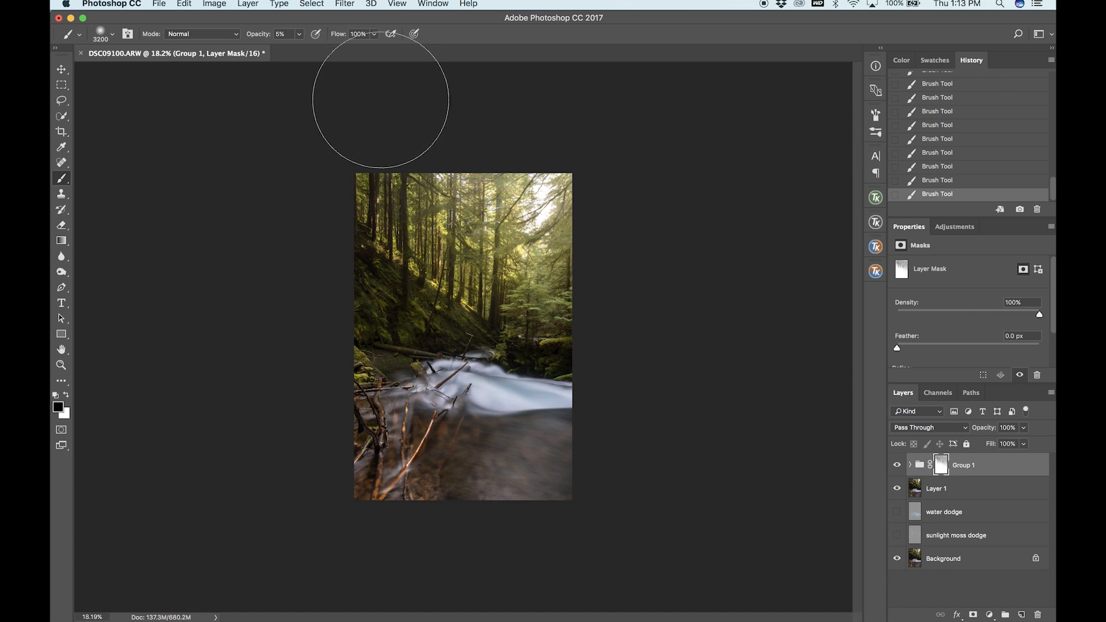
{"action": "right_click", "coordinate": [340, 133]}
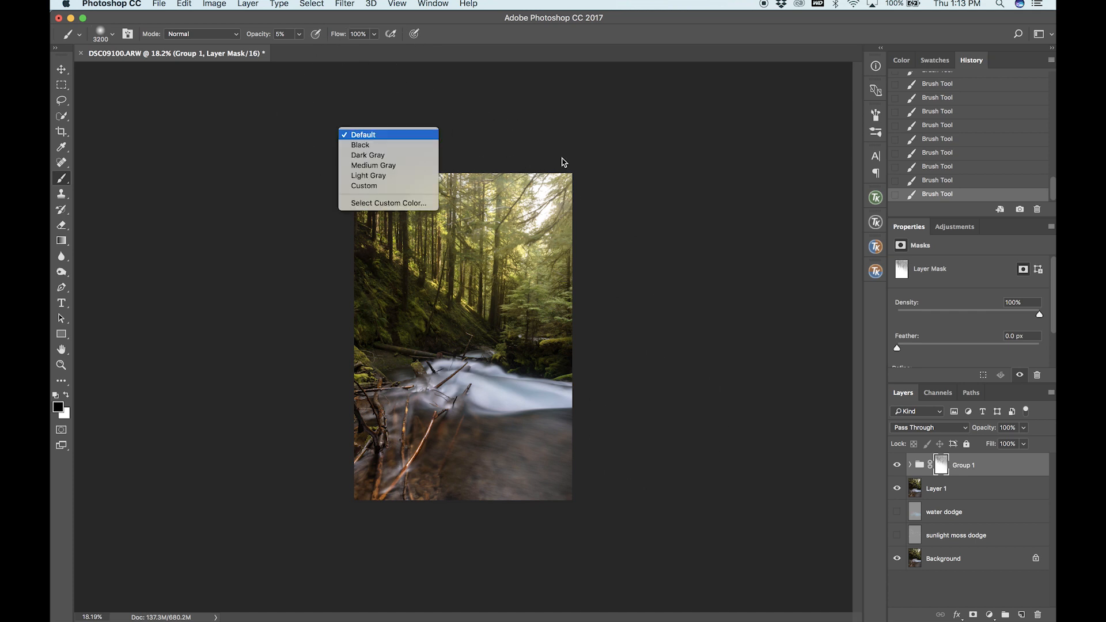
{"action": "left_click", "coordinate": [564, 163]}
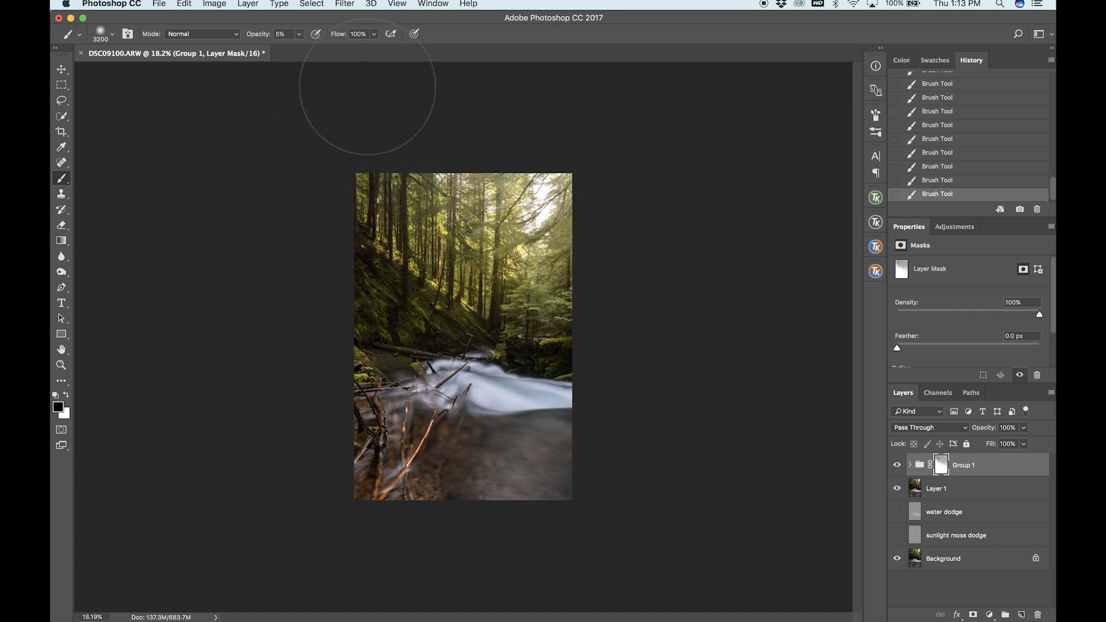
{"action": "scroll", "coordinate": [340, 137], "scroll_direction": "up", "scroll_amount": 3}
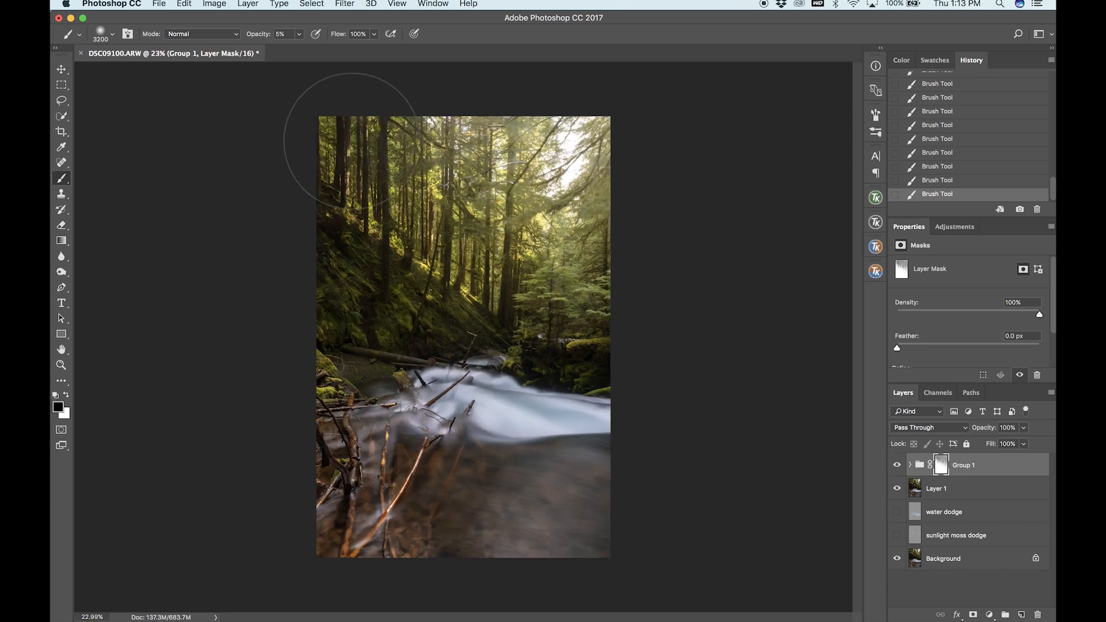
{"action": "scroll", "coordinate": [605, 179], "scroll_direction": "up", "scroll_amount": 1}
{"action": "scroll", "coordinate": [556, 192], "scroll_direction": "down", "scroll_amount": 3}
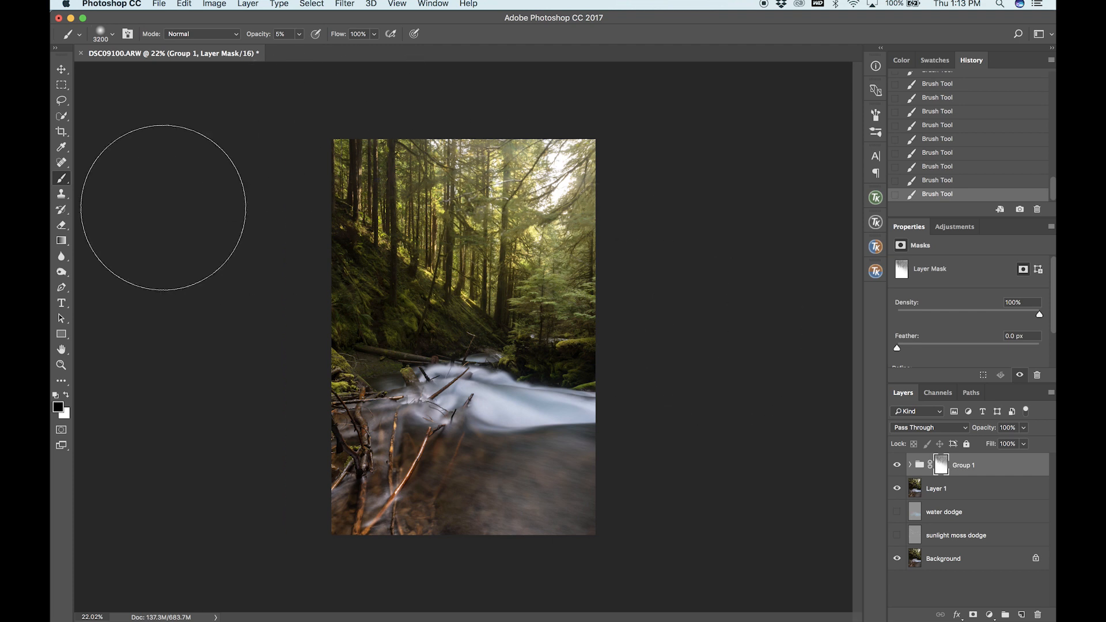
- Switch to the Move tool and toggle Group 1's visibility to compare the photo with and without the glow
{"action": "left_click", "coordinate": [61, 69]}
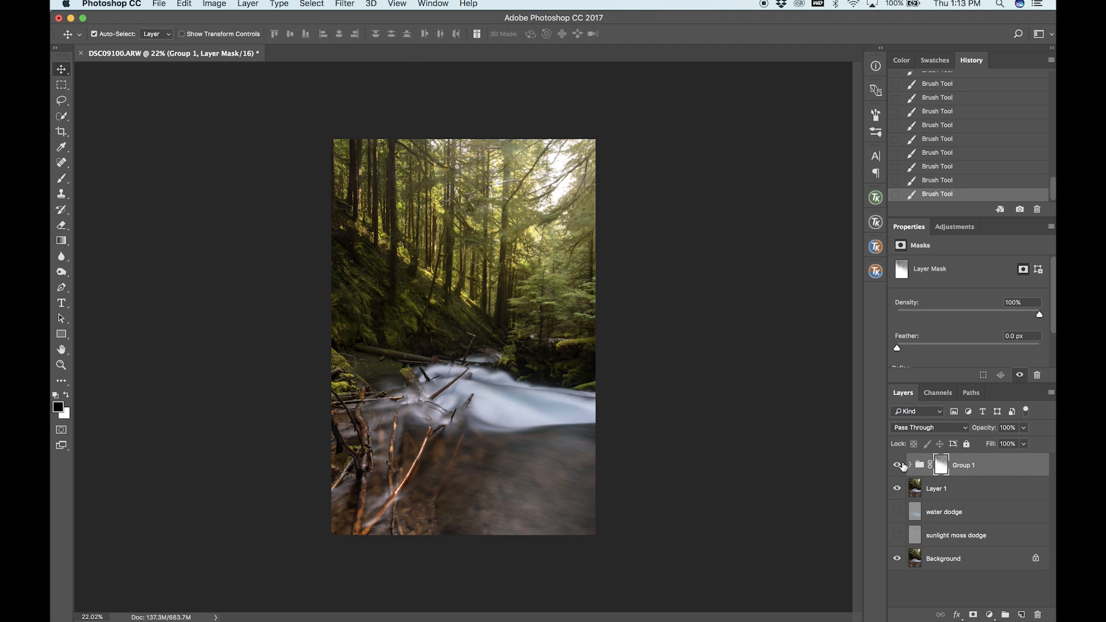
{"action": "left_click", "coordinate": [898, 465]}
{"action": "left_click", "coordinate": [898, 465]}
{"action": "left_click", "coordinate": [898, 465]}
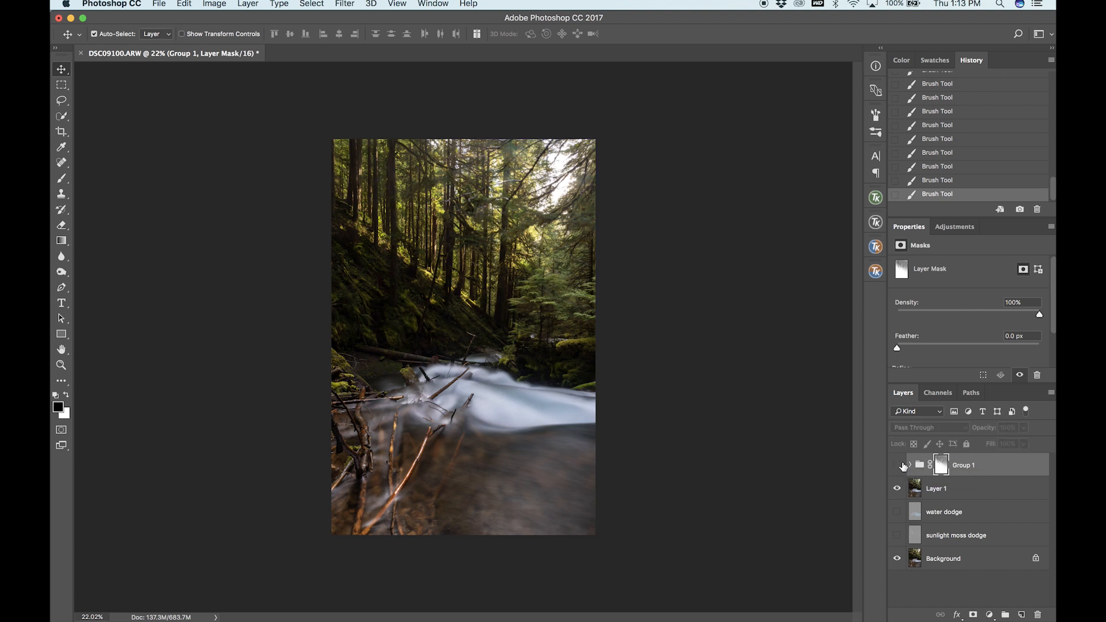
{"action": "left_click", "coordinate": [897, 464]}
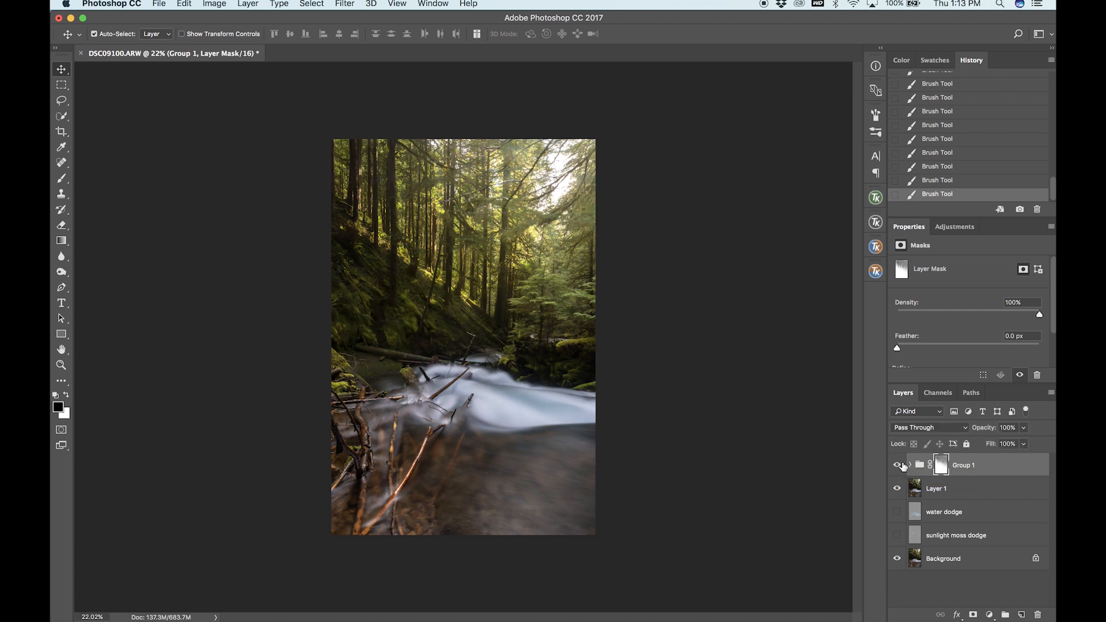
- Reduce Group 1's opacity to 64% and check the glow against the photo with the group hidden
{"action": "left_click_drag", "start_coordinate": [991, 431], "coordinate": [979, 431]}
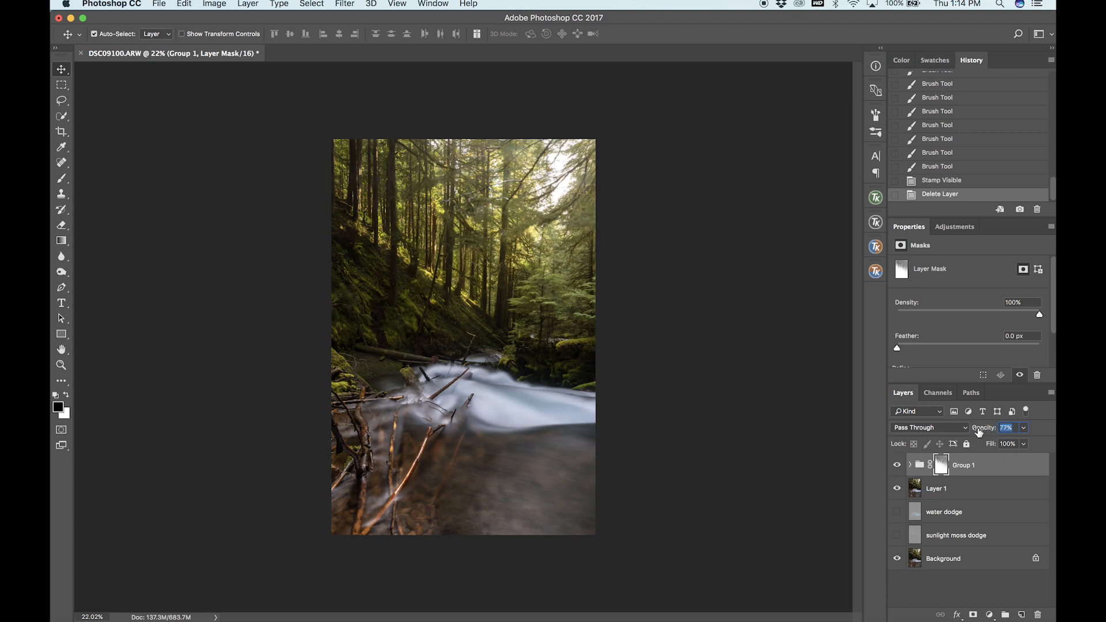
{"action": "left_click_drag", "start_coordinate": [978, 432], "coordinate": [973, 433]}
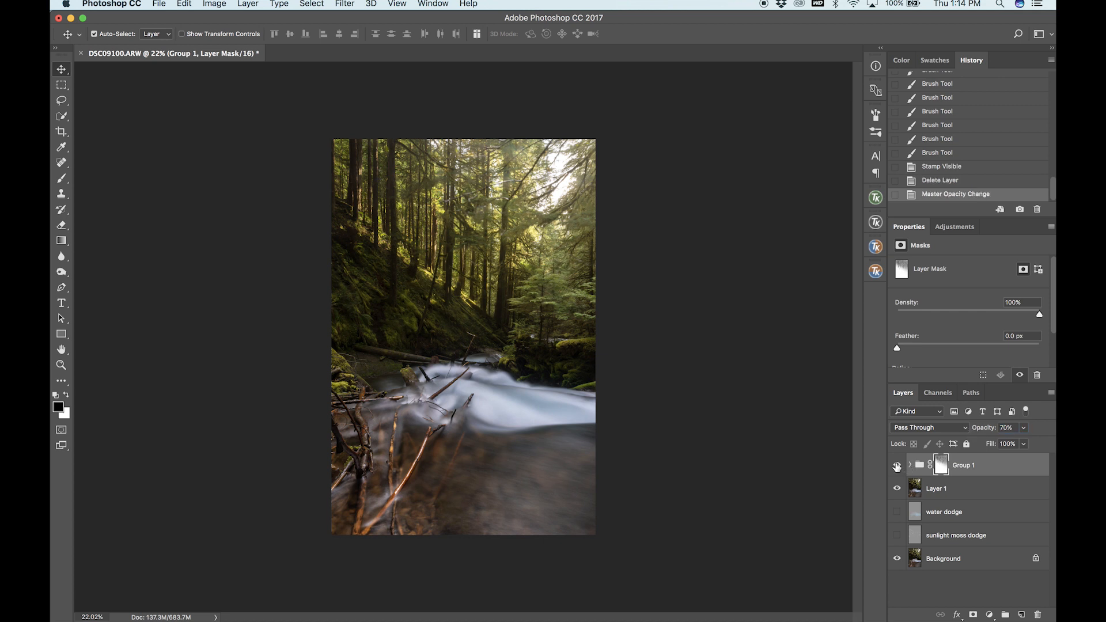
{"action": "left_click", "coordinate": [897, 466]}
{"action": "left_click", "coordinate": [897, 465]}
{"action": "left_click_drag", "start_coordinate": [989, 431], "coordinate": [989, 431]}
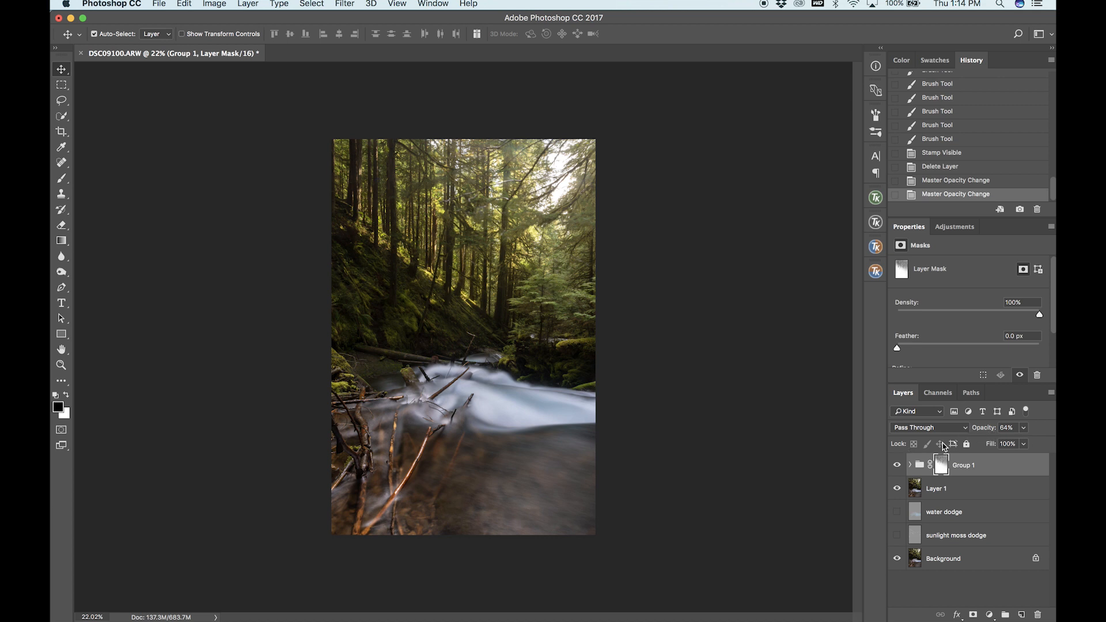
{"action": "left_click", "coordinate": [896, 465]}
{"action": "left_click", "coordinate": [896, 465]}
{"action": "scroll", "coordinate": [594, 228], "scroll_direction": "up", "scroll_amount": 2}
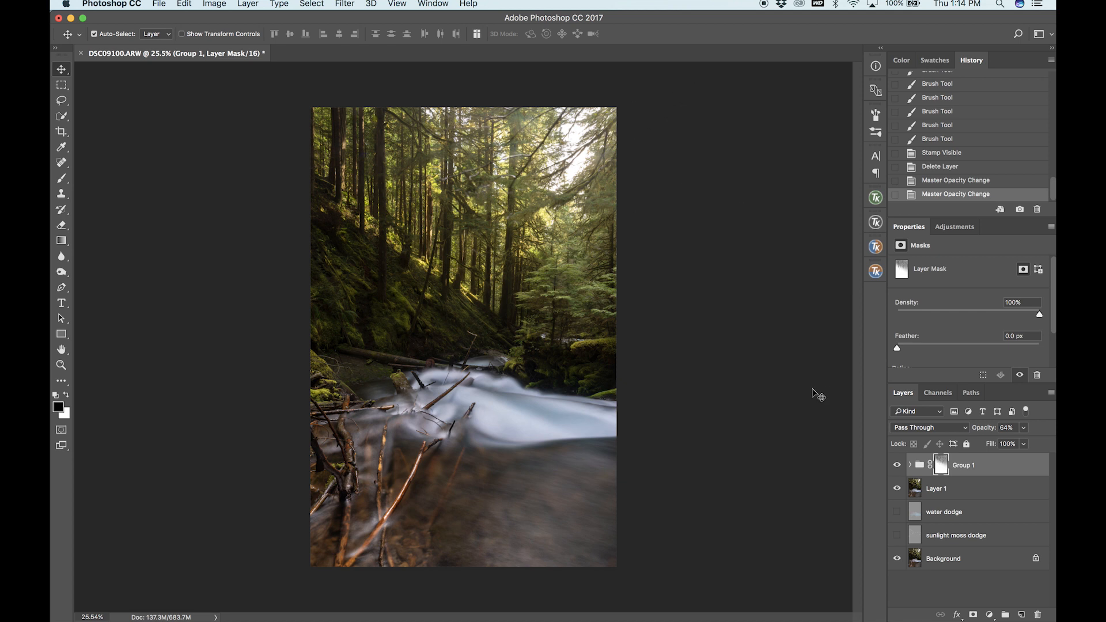
- Stamp all visible layers into a new top layer, hide the layers between it and the Background, and compare before and after
{"action": "key", "text": "alt+super"}
{"action": "key", "text": "super+alt+shift+e"}
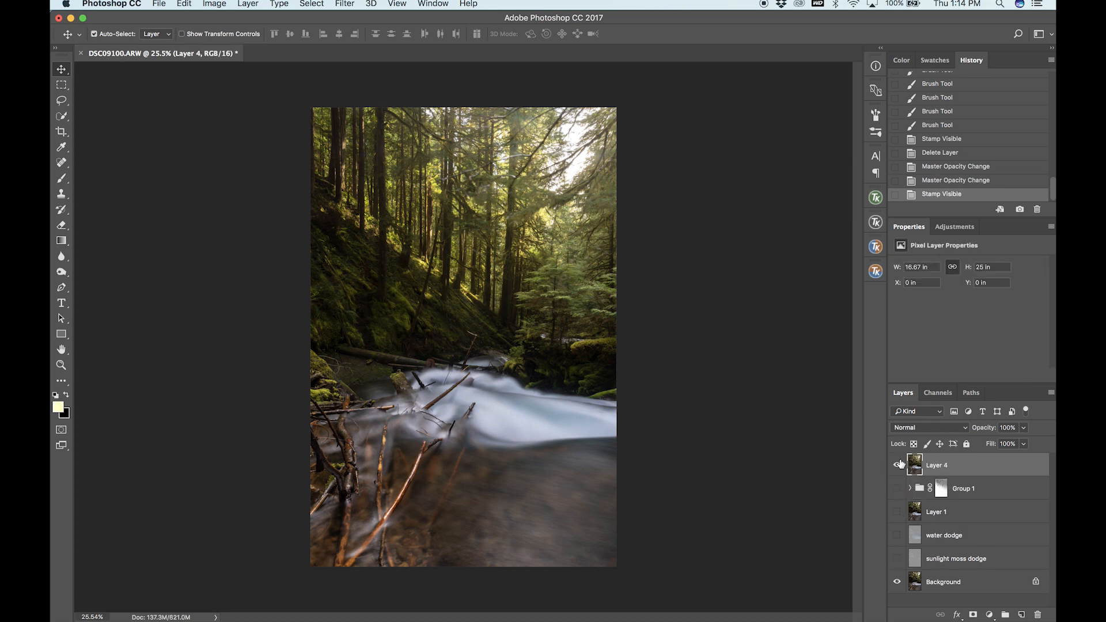
{"action": "left_click", "coordinate": [897, 465]}
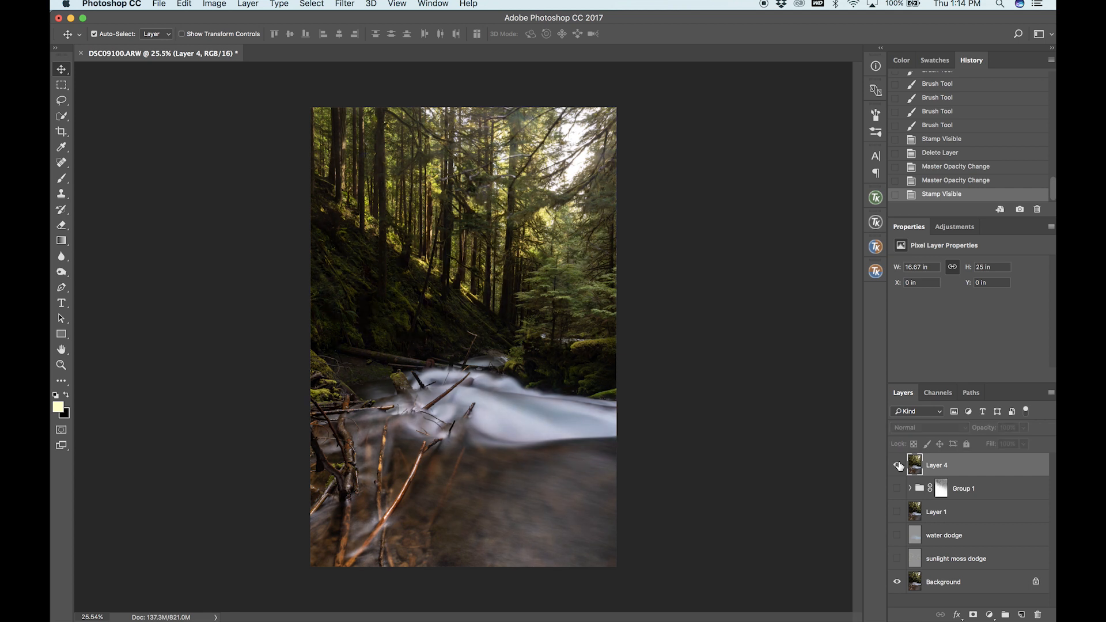
{"action": "left_click", "coordinate": [897, 465]}
{"action": "left_click", "coordinate": [897, 466]}
{"action": "left_click", "coordinate": [897, 465]}
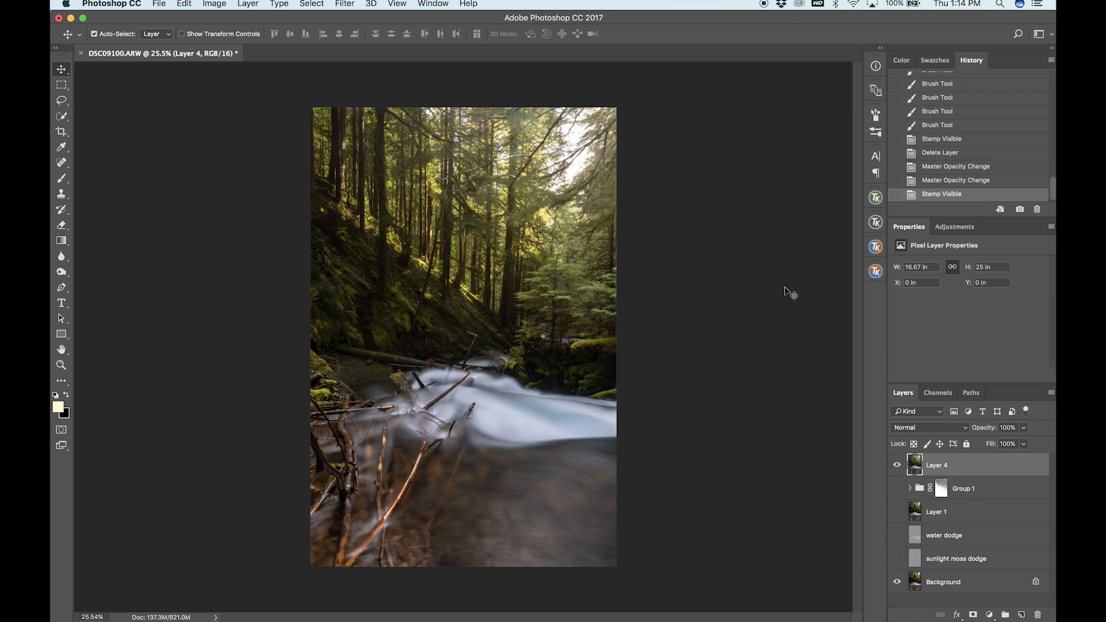
{"action": "left_click", "coordinate": [897, 467]}
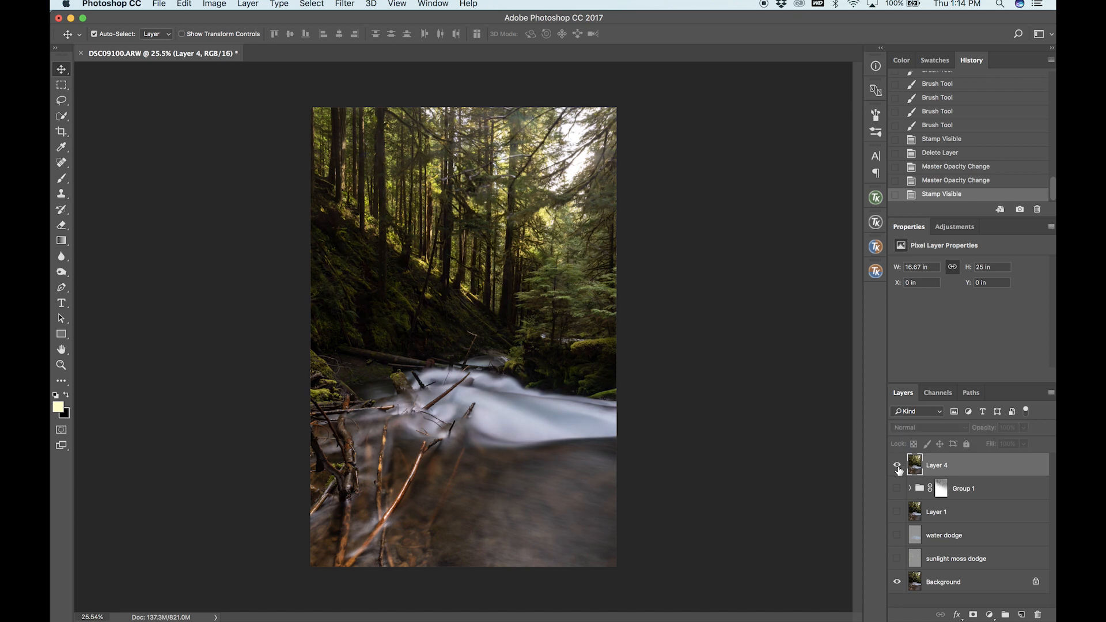
{"action": "left_click", "coordinate": [898, 466]}
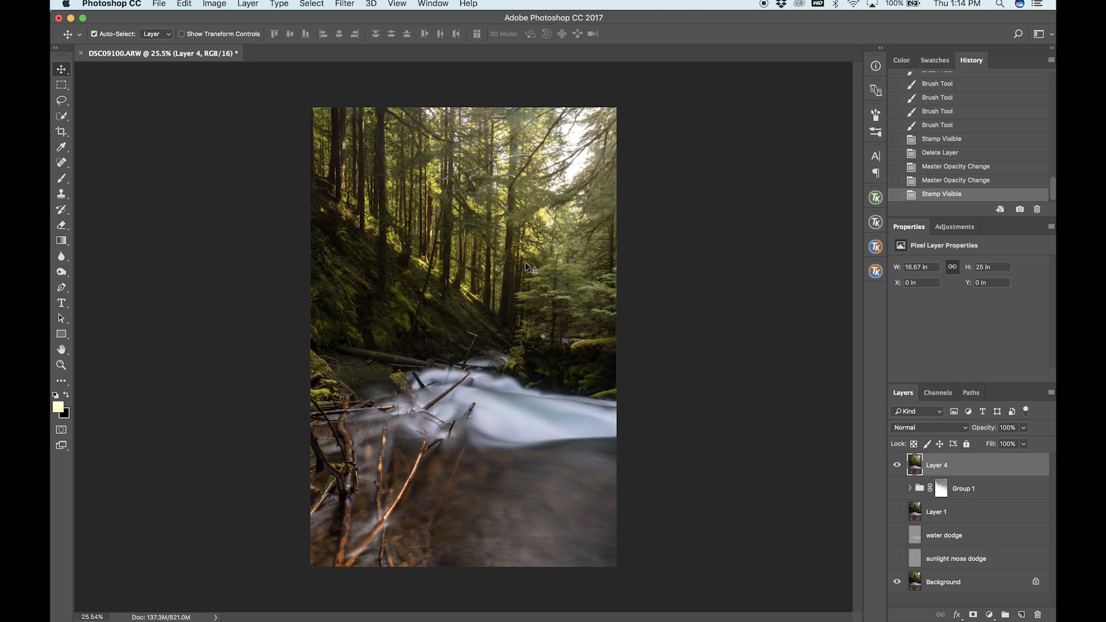
- Open the Camera Raw Filter on Layer 4, set Shadows to -13 and Highlights to +22, and compare before and after
{"action": "left_click", "coordinate": [351, 3]}
{"action": "left_click", "coordinate": [369, 79]}
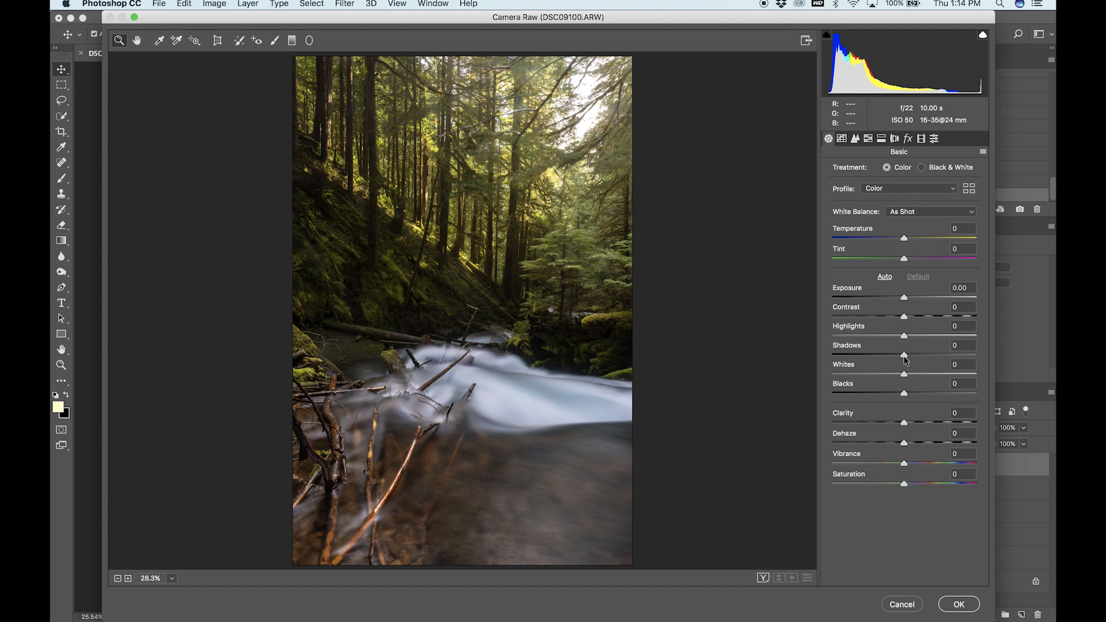
{"action": "left_click_drag", "start_coordinate": [904, 356], "coordinate": [922, 337]}
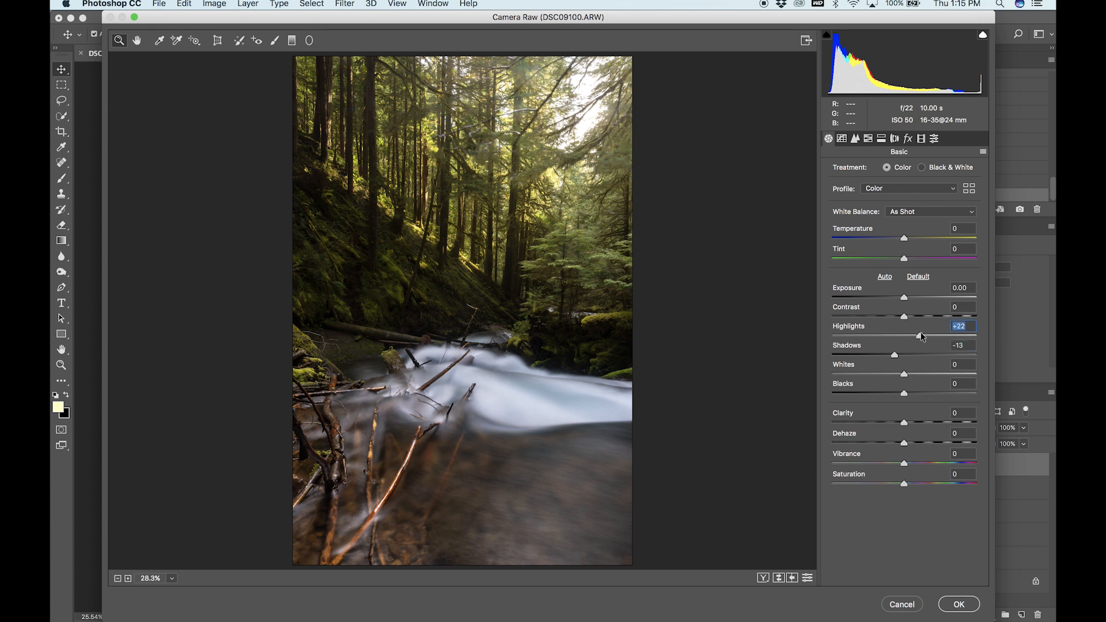
{"action": "left_click", "coordinate": [778, 578]}
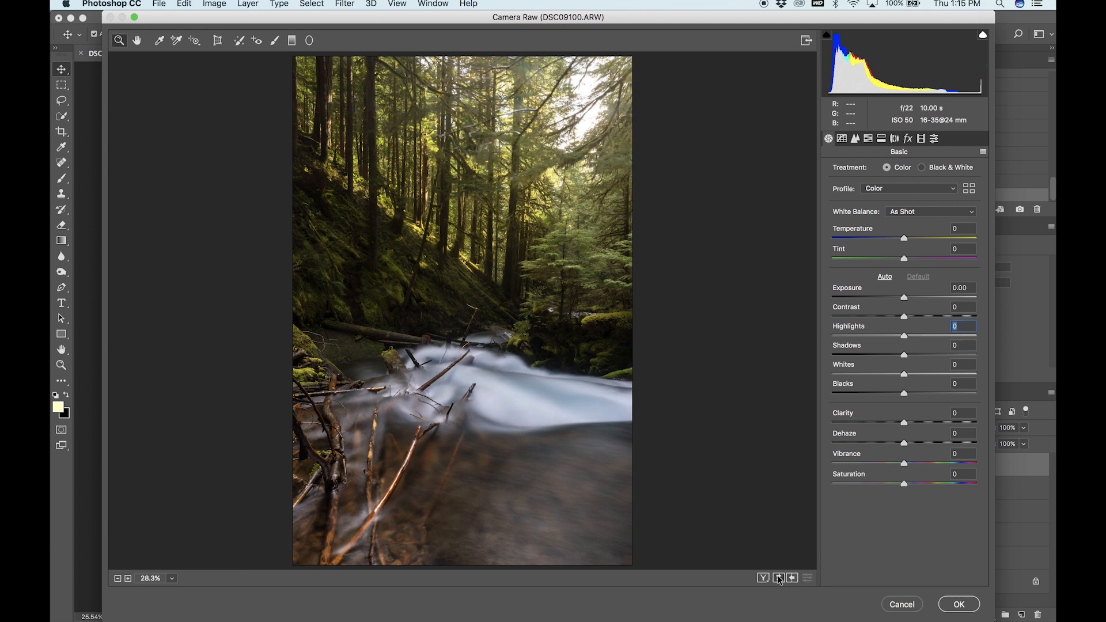
{"action": "left_click", "coordinate": [778, 577]}
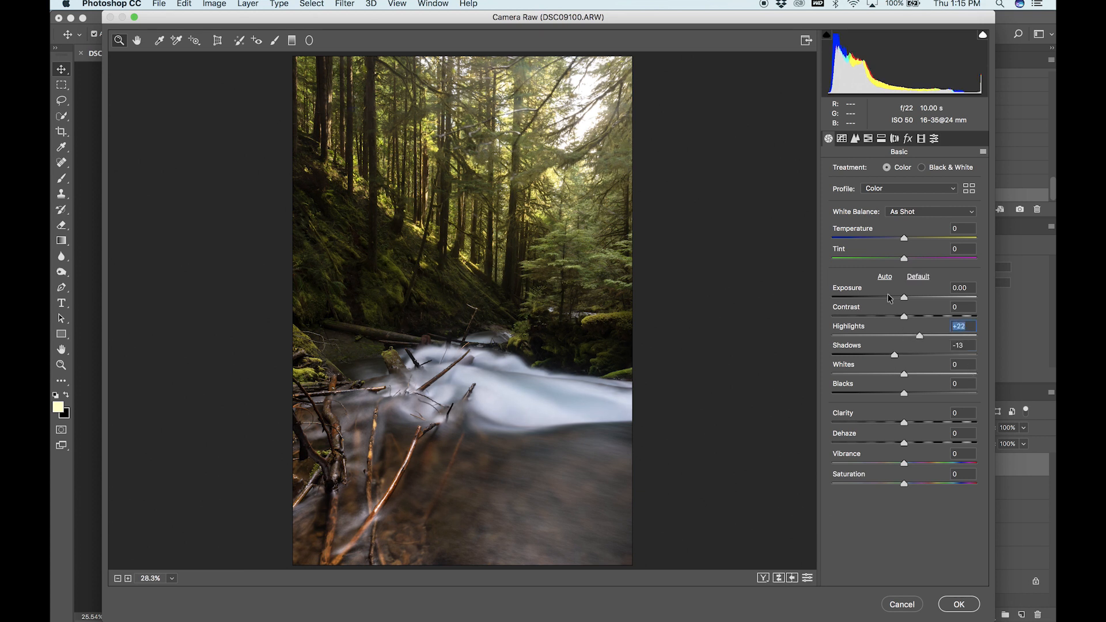
- Set Blacks to -6, Exposure to -0.25 and Whites to +18 in the Camera Raw basic adjustments
{"action": "left_click_drag", "start_coordinate": [904, 393], "coordinate": [902, 395]}
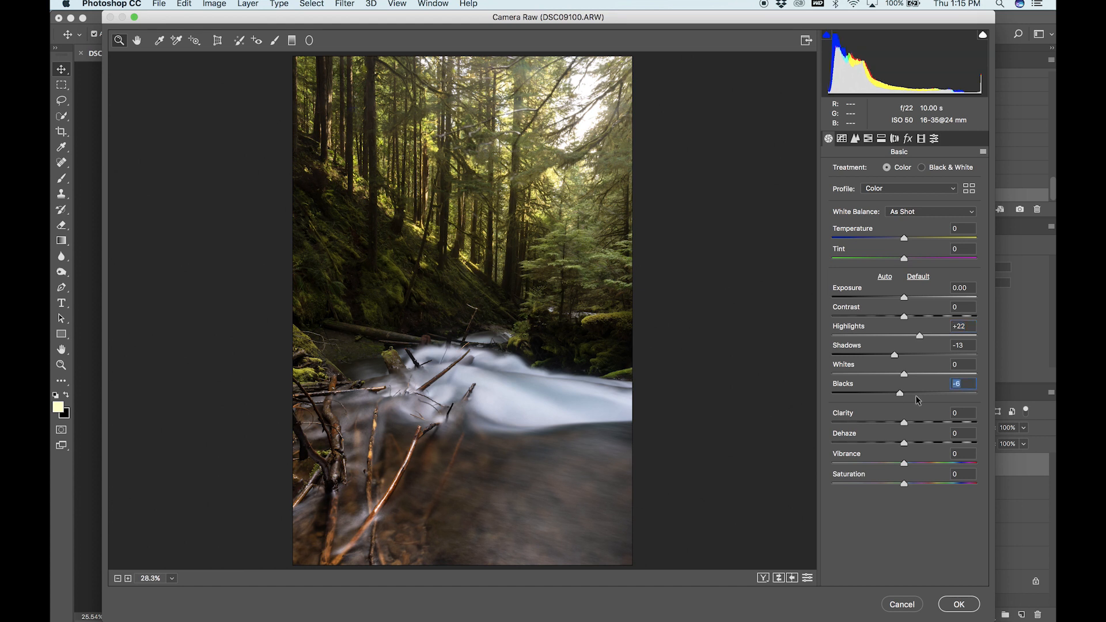
{"action": "left_click_drag", "start_coordinate": [904, 298], "coordinate": [902, 299]}
{"action": "left_click", "coordinate": [902, 299]}
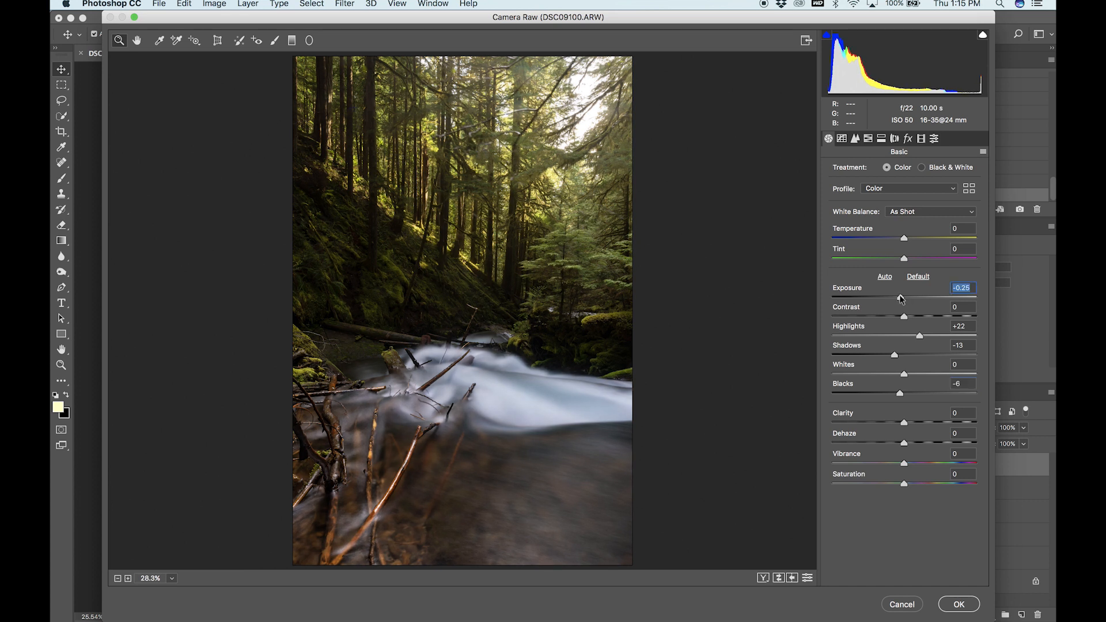
{"action": "left_click_drag", "start_coordinate": [903, 373], "coordinate": [917, 375]}
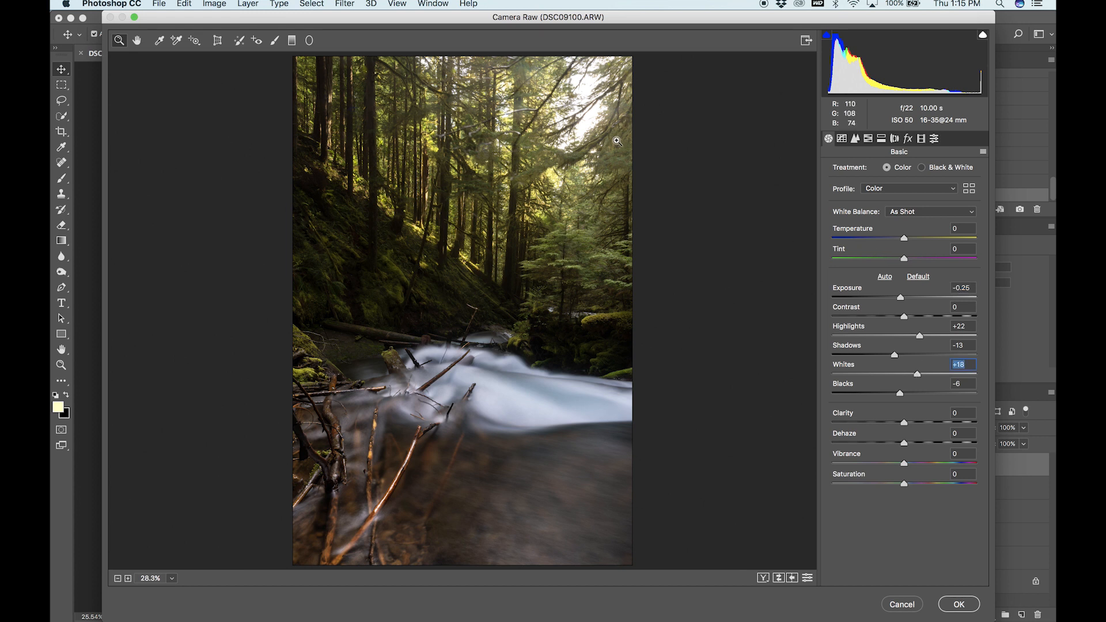
- Raise the Yellows saturation to about +33, shift the Yellows hue to -4, and apply the Camera Raw filter
{"action": "left_click", "coordinate": [868, 139]}
{"action": "mouse_move", "coordinate": [904, 256]}
{"action": "left_mouse_down"}
{"action": "mouse_move", "coordinate": [940, 256]}
{"action": "mouse_move", "coordinate": [925, 256]}
{"action": "left_mouse_up"}
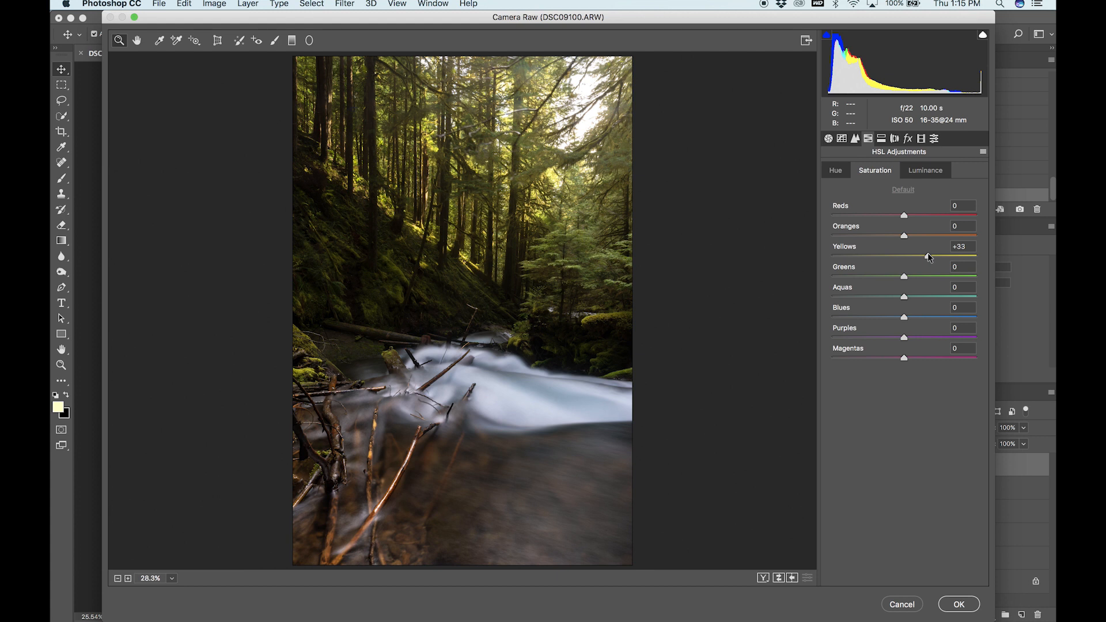
{"action": "left_click", "coordinate": [930, 256]}
{"action": "left_click", "coordinate": [836, 170]}
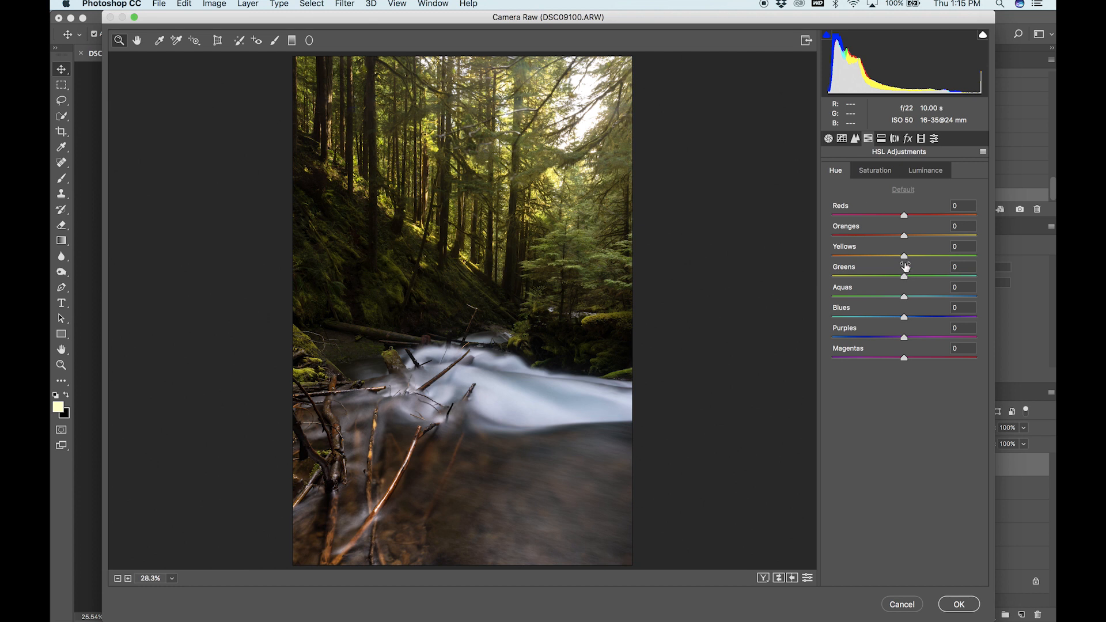
{"action": "left_click", "coordinate": [902, 256]}
{"action": "left_click_drag", "start_coordinate": [903, 257], "coordinate": [901, 257]}
{"action": "left_click", "coordinate": [958, 602]}
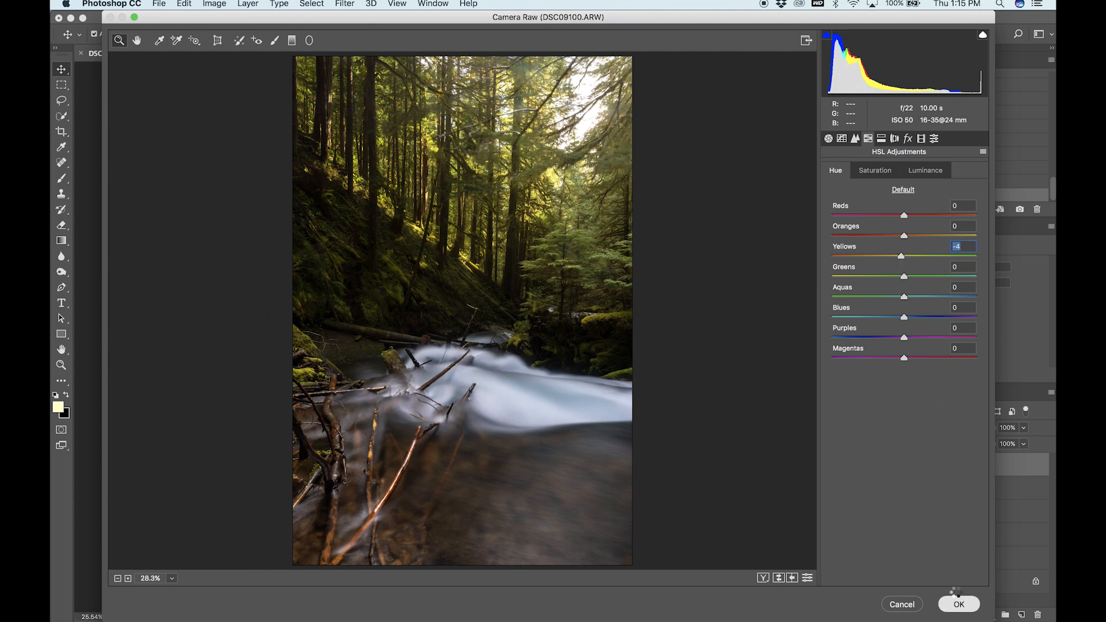
- Toggle Layer 4's visibility repeatedly to compare the finished edit with the original Background photo
{"action": "left_click", "coordinate": [899, 465]}
{"action": "left_click", "coordinate": [898, 465]}
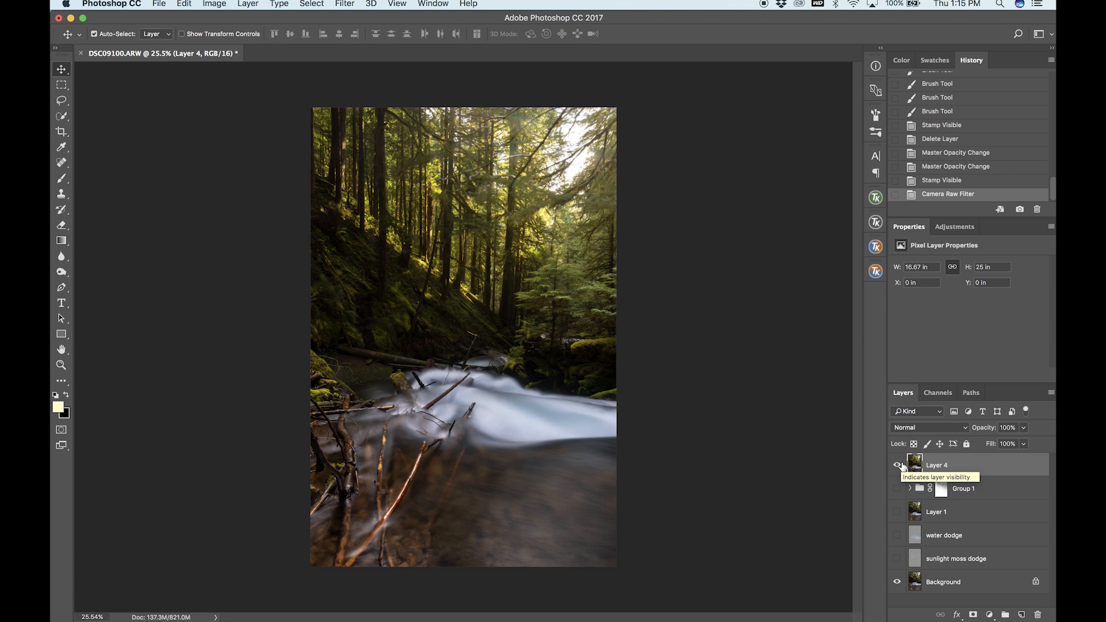
{"action": "left_click", "coordinate": [900, 464]}
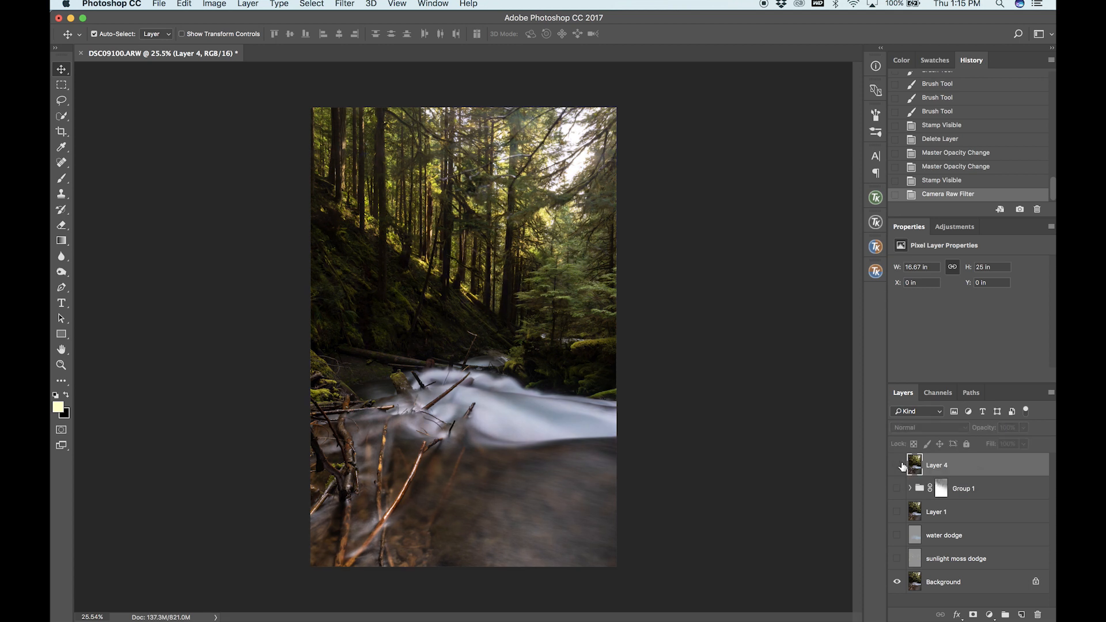
{"action": "left_click", "coordinate": [899, 465]}
{"action": "left_click", "coordinate": [901, 466]}
{"action": "left_click", "coordinate": [897, 464]}
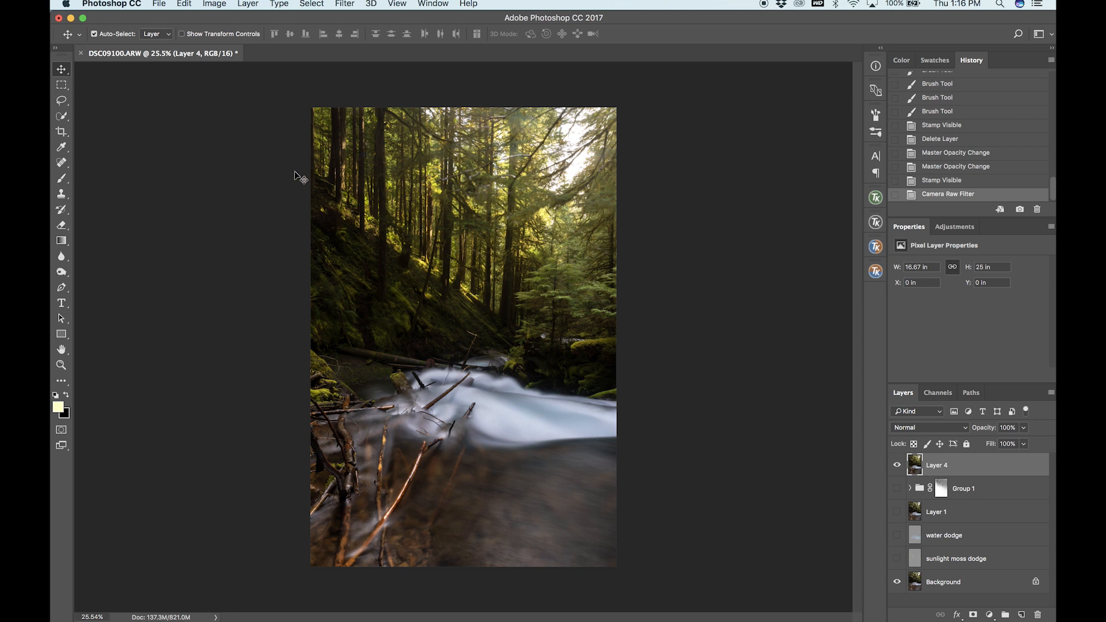
{"action": "left_click", "coordinate": [897, 465]}
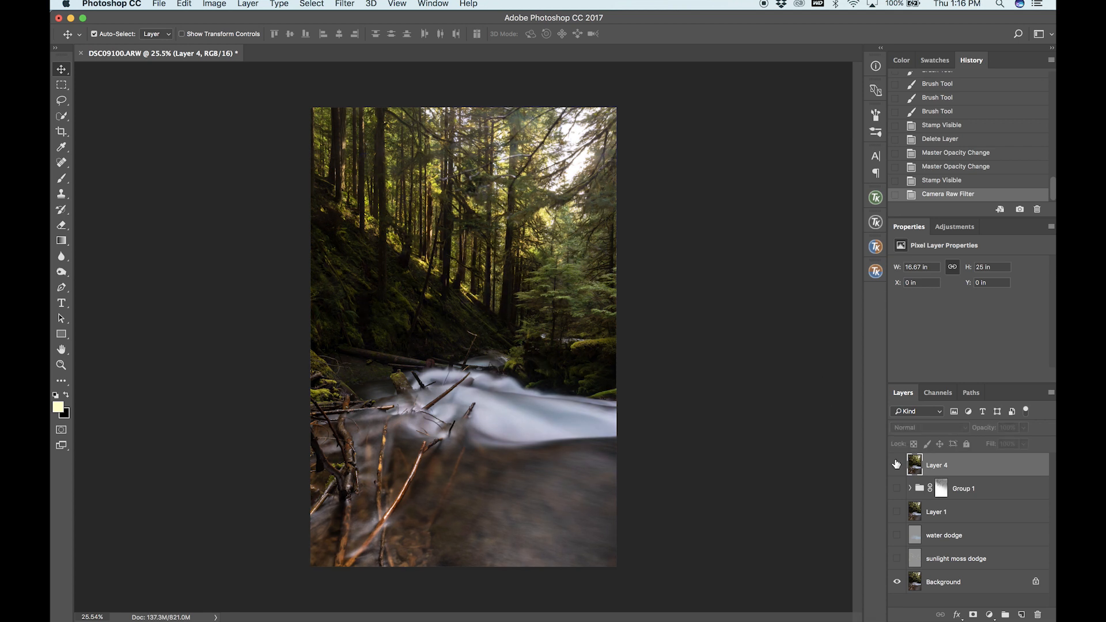
{"action": "left_click", "coordinate": [896, 464]}
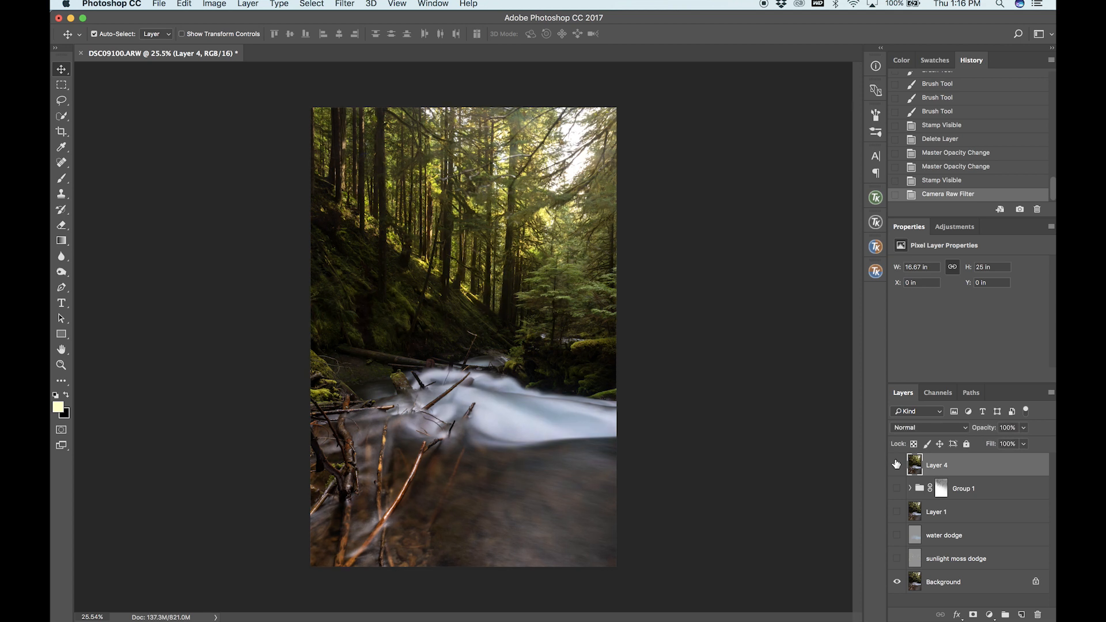